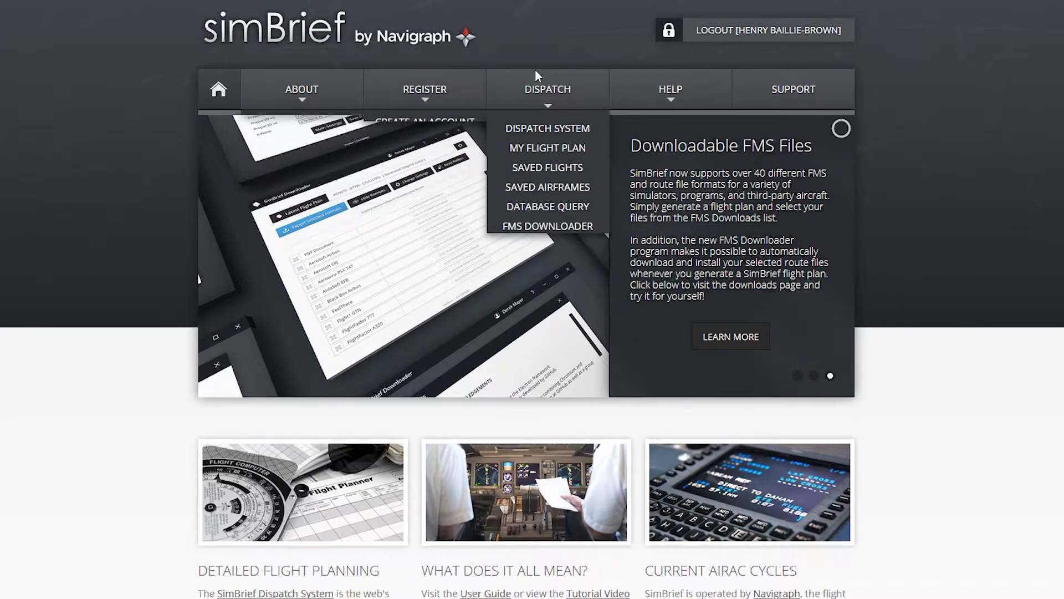
# - Bring up the DISPATCH menu on the simBrief home page to reach the Dispatch System
pyautogui.moveTo(549, 76)
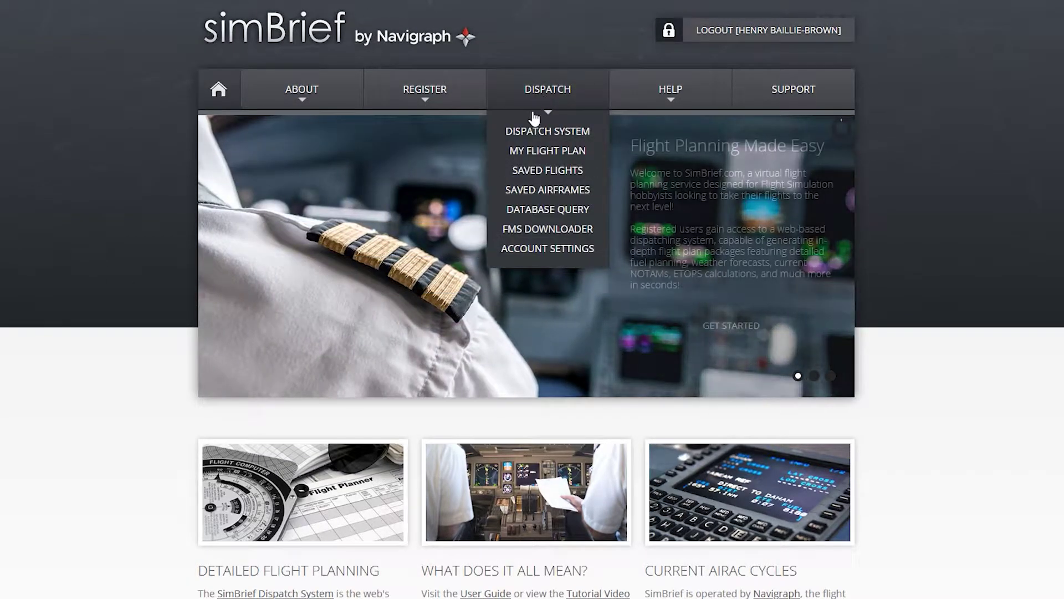
pyautogui.click(548, 131)
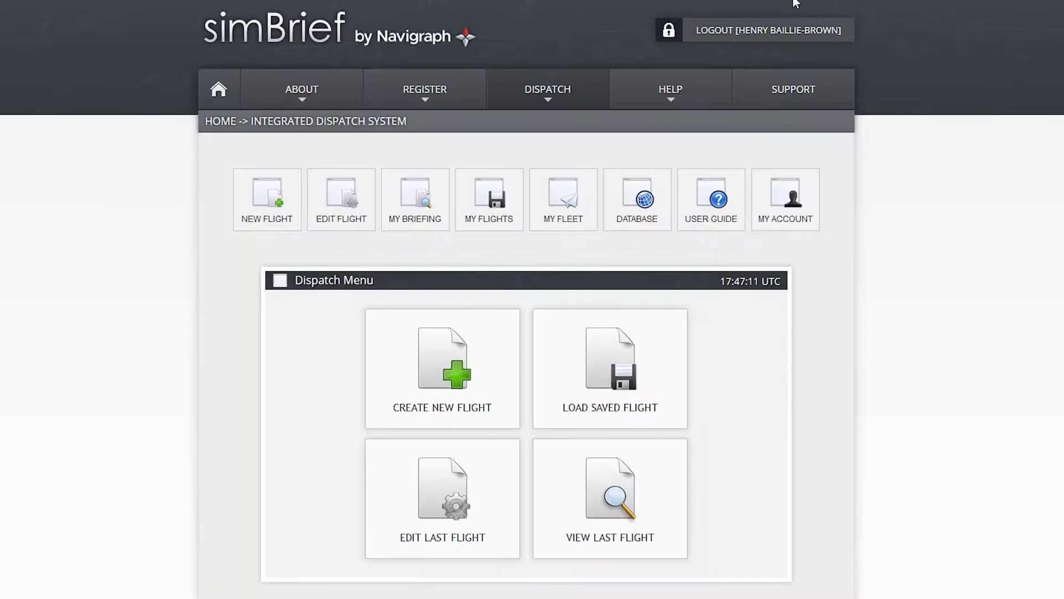
pyautogui.scroll(-2, 65, 366)
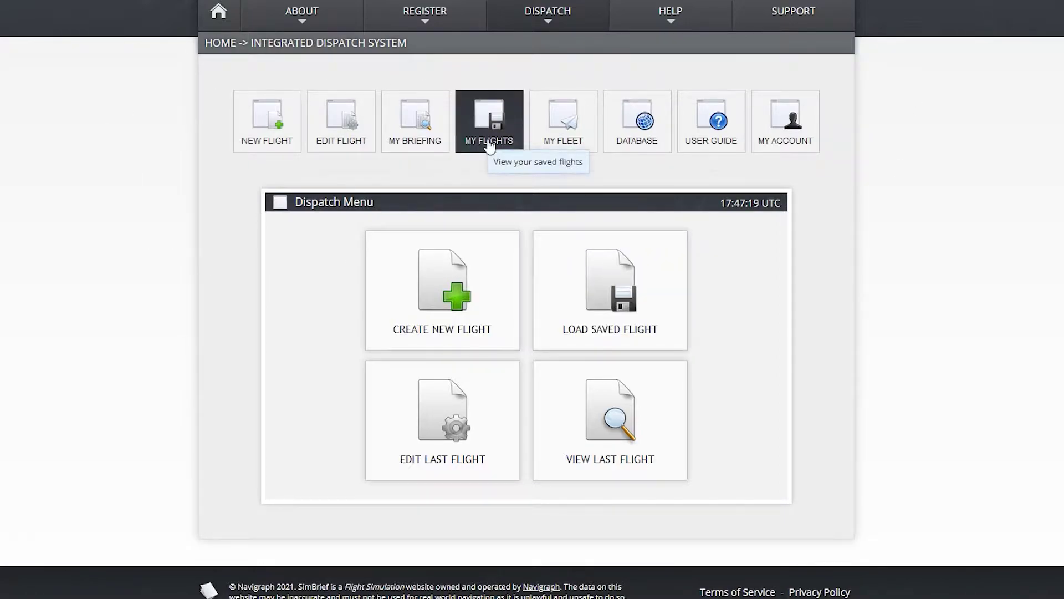
pyautogui.scroll(2, 227, 378)
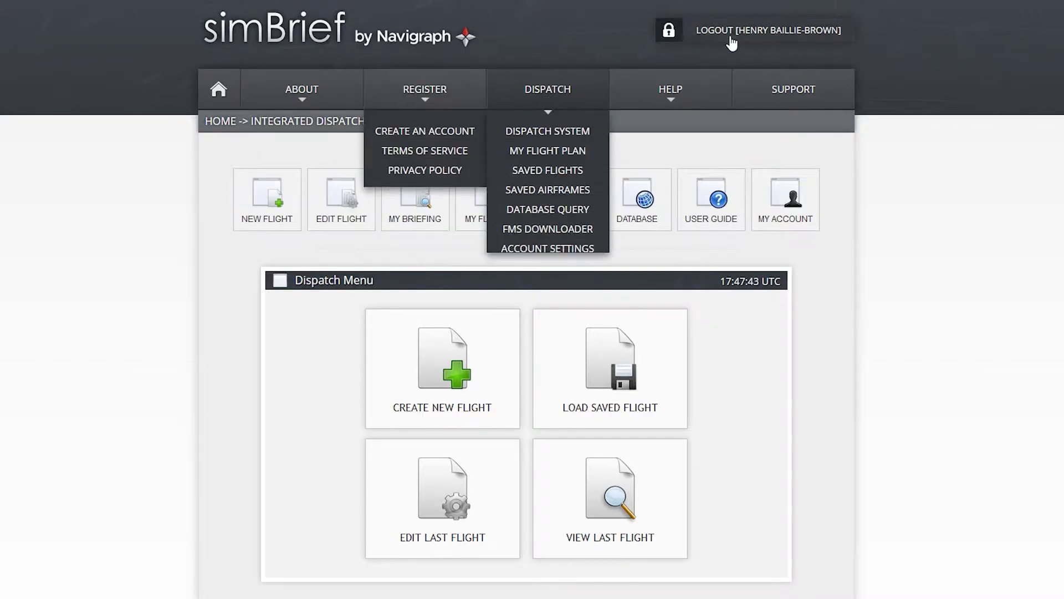
pyautogui.moveTo(548, 104)
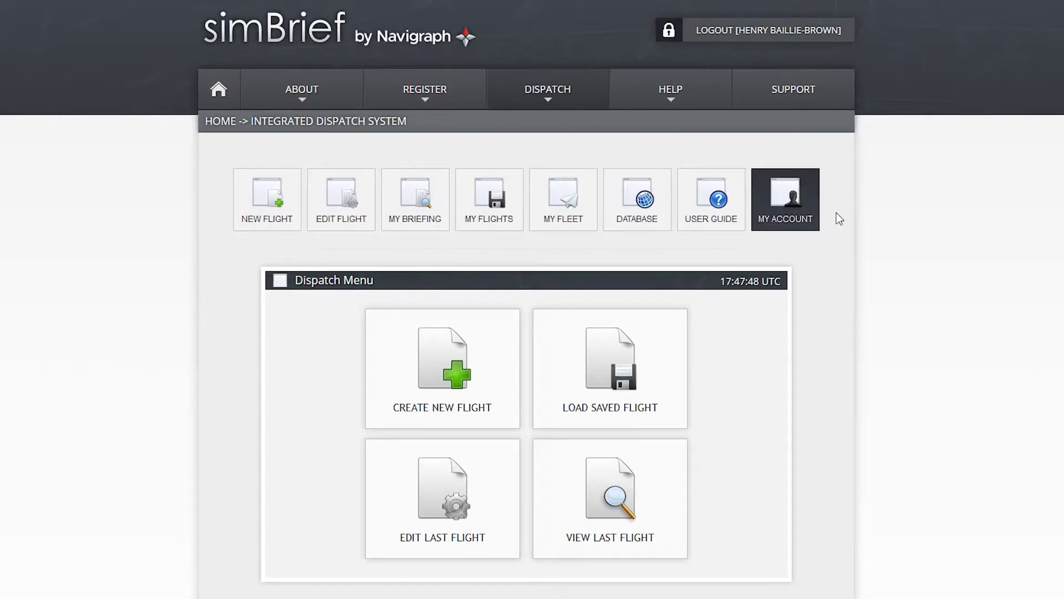
pyautogui.click(571, 229)
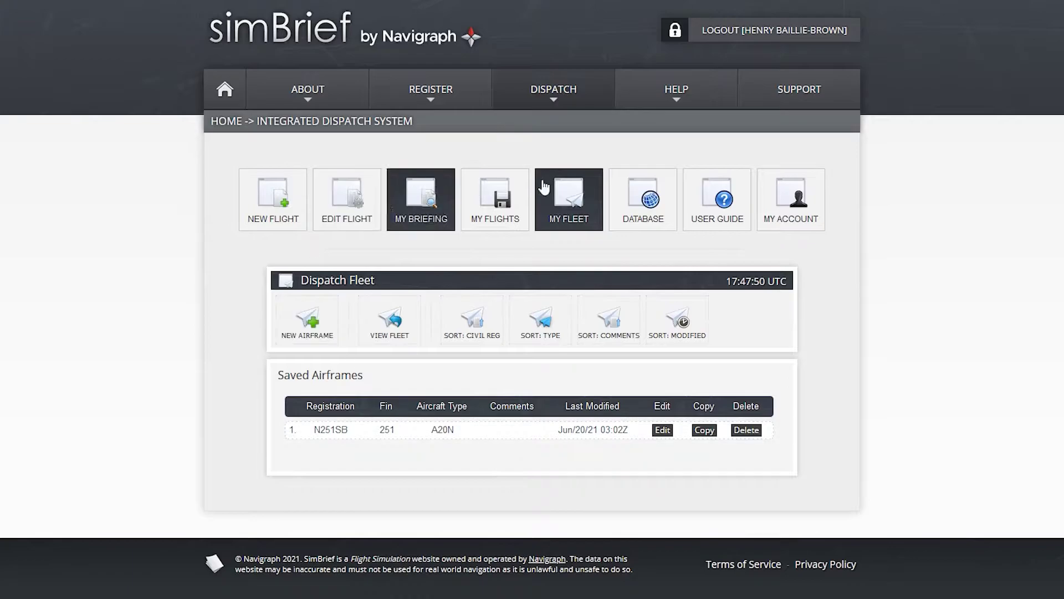
# - Start a new airframe and browse the aircraft types, leaving A306 - A300B4-600 unchanged
pyautogui.click(308, 320)
pyautogui.click(511, 403)
pyautogui.scroll(-20, 504, 357)
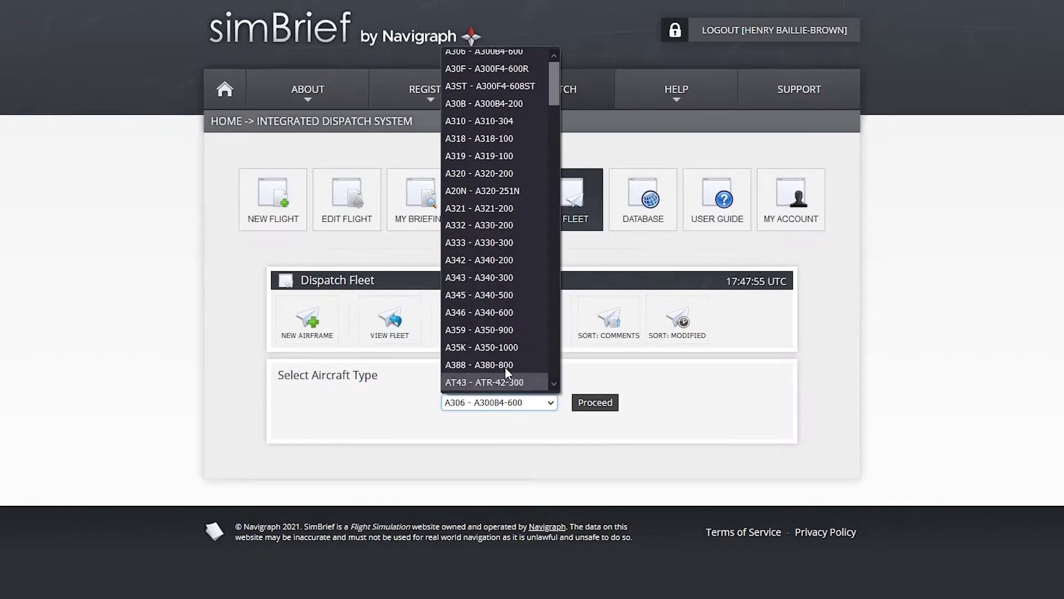
pyautogui.scroll(-20, 504, 356)
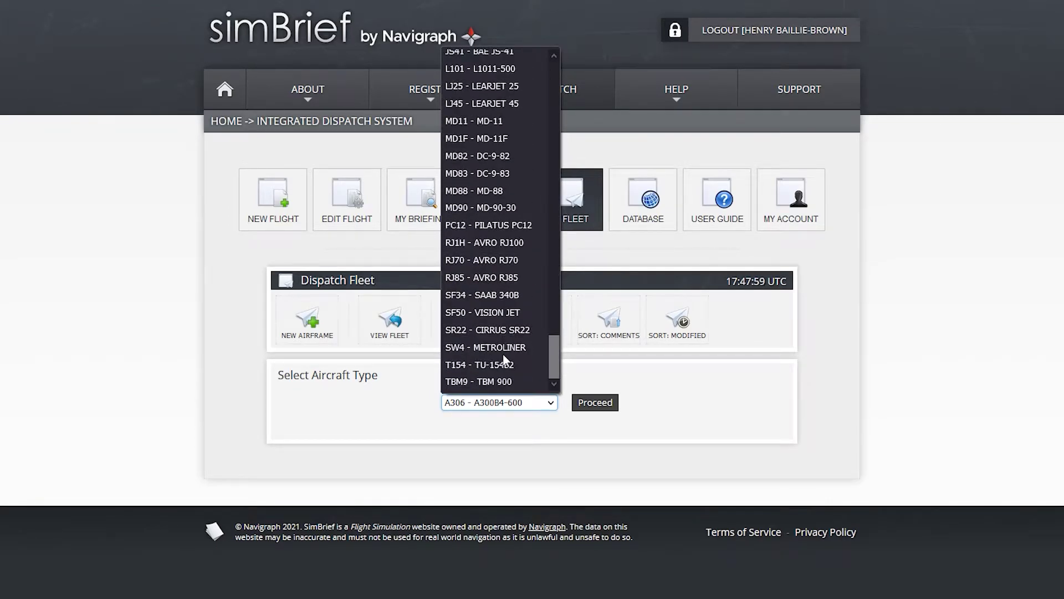
pyautogui.scroll(20, 505, 359)
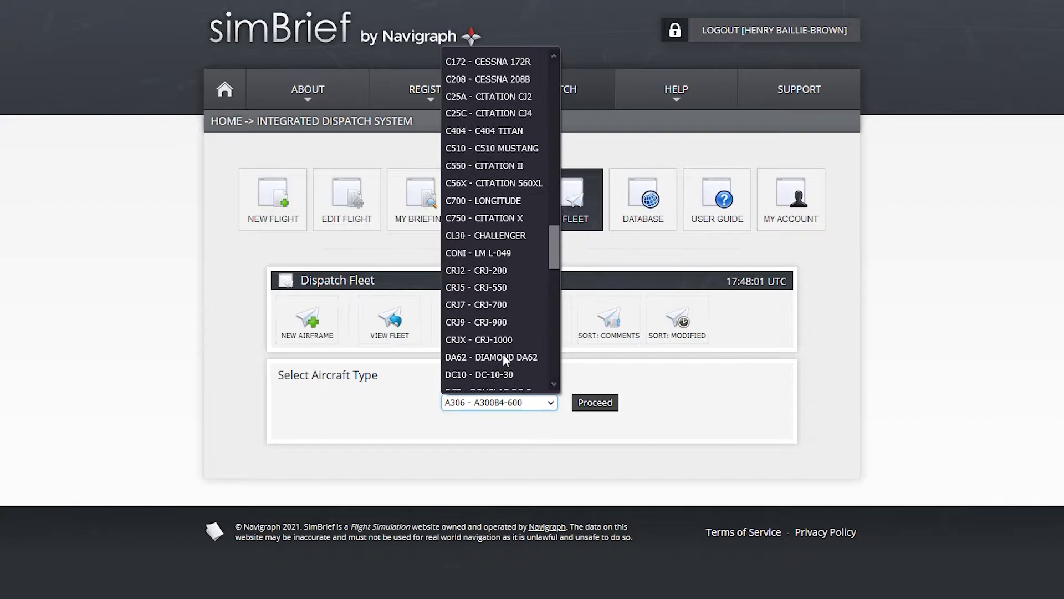
pyautogui.scroll(20, 505, 358)
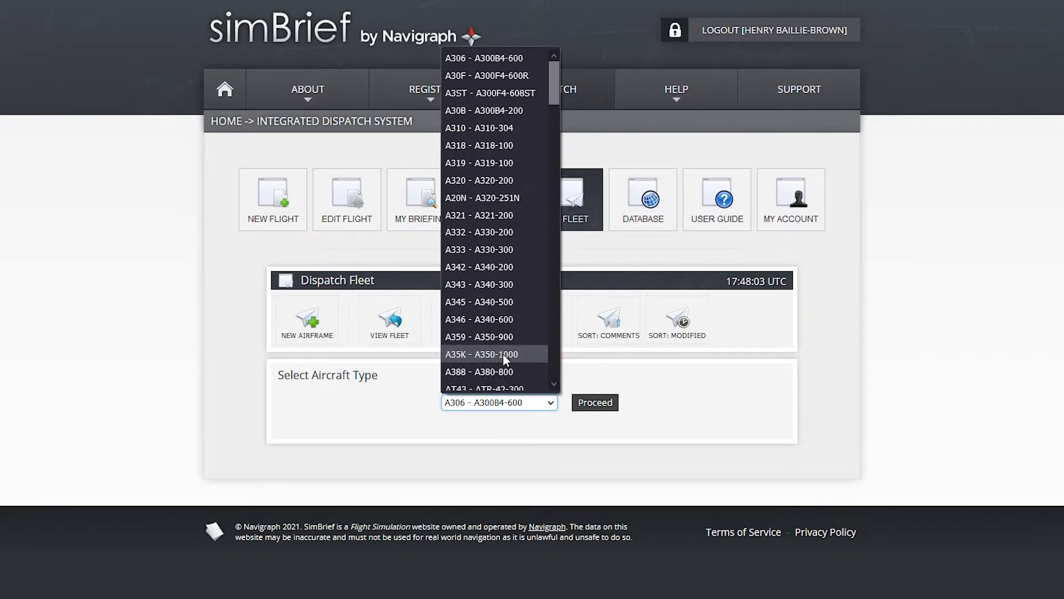
pyautogui.moveTo(544, 100); pyautogui.dragTo(536, 384)
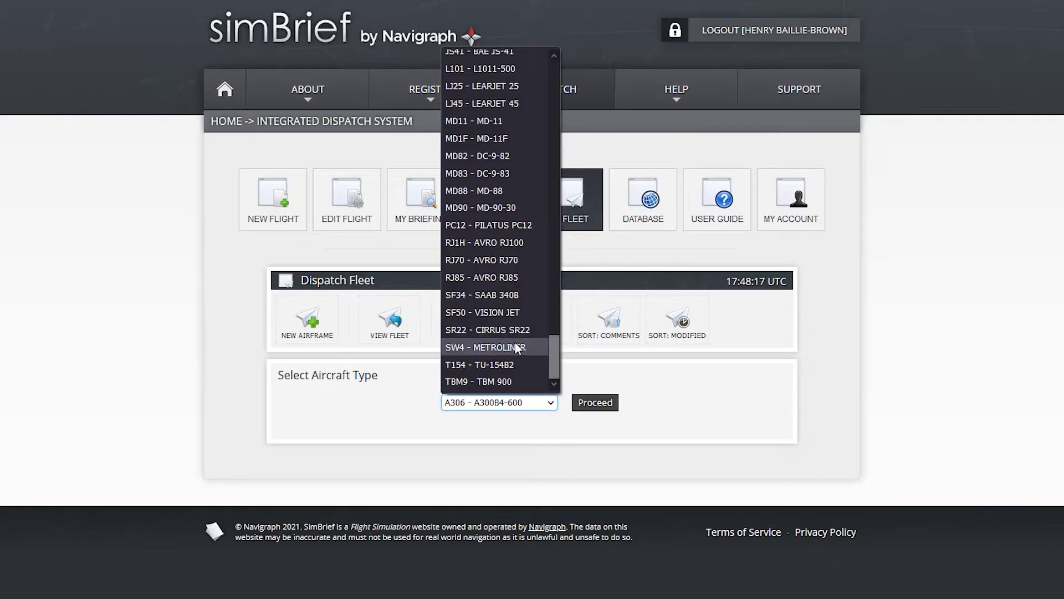
pyautogui.scroll(1, 492, 334)
pyautogui.scroll(12, 507, 267)
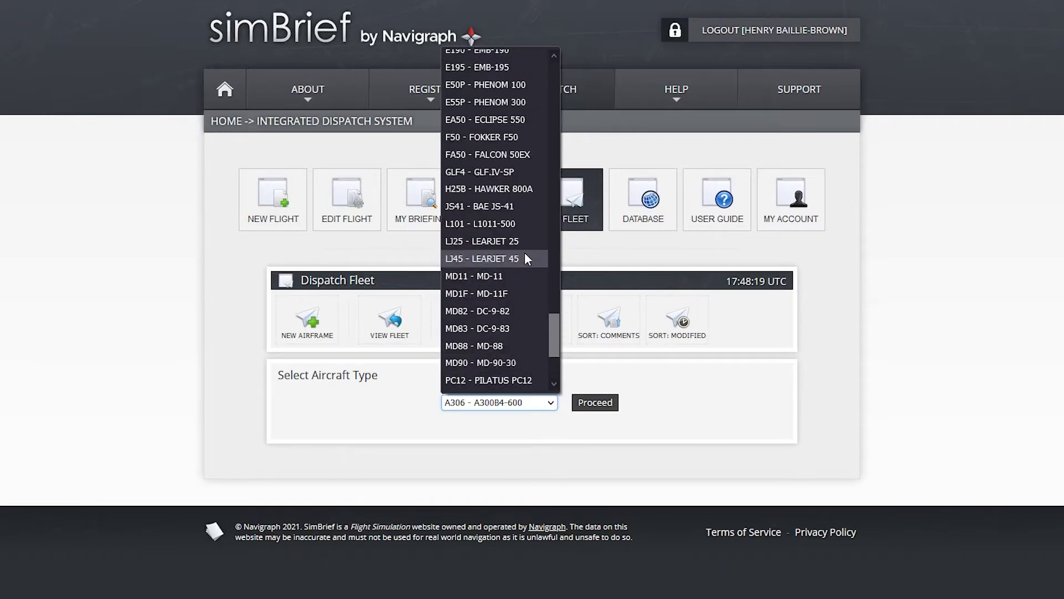
pyautogui.click(320, 259)
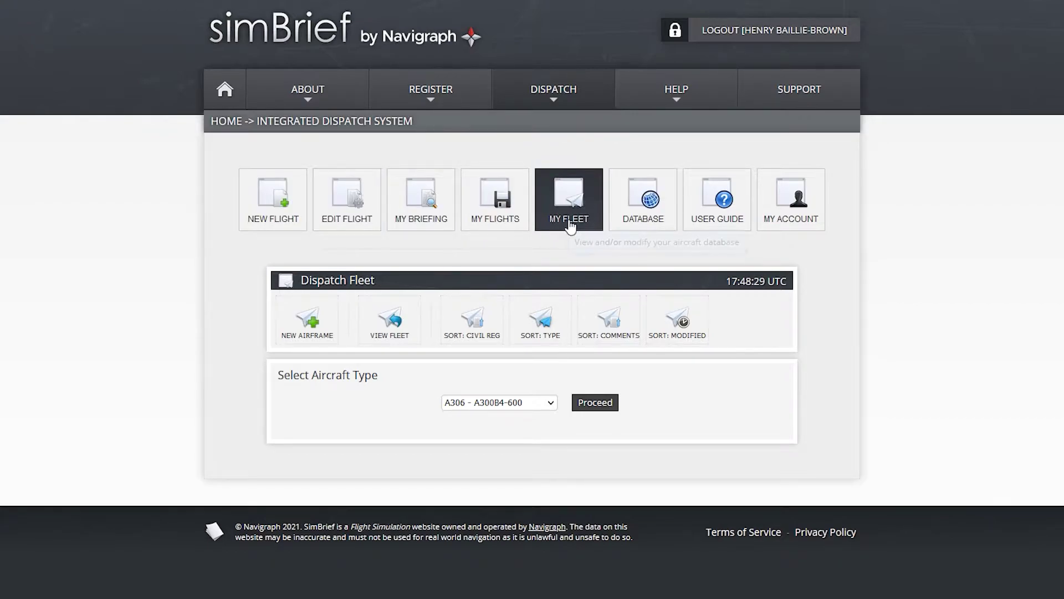
pyautogui.click(262, 216)
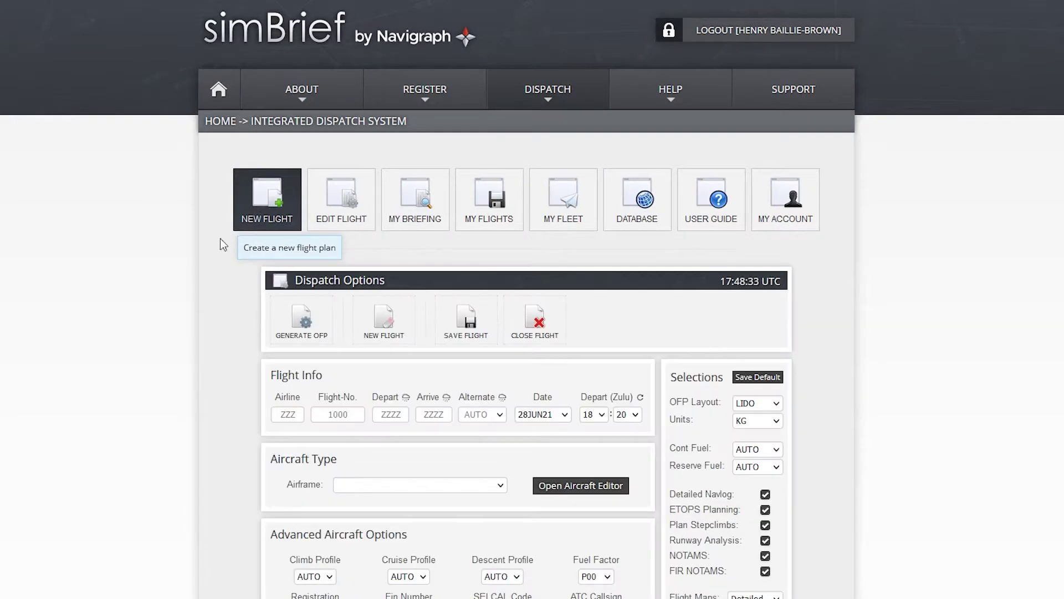
# - Enter airline ACA and flight number 102 in the new flight's info
pyautogui.scroll(-20, 98, 385)
pyautogui.scroll(20, 99, 385)
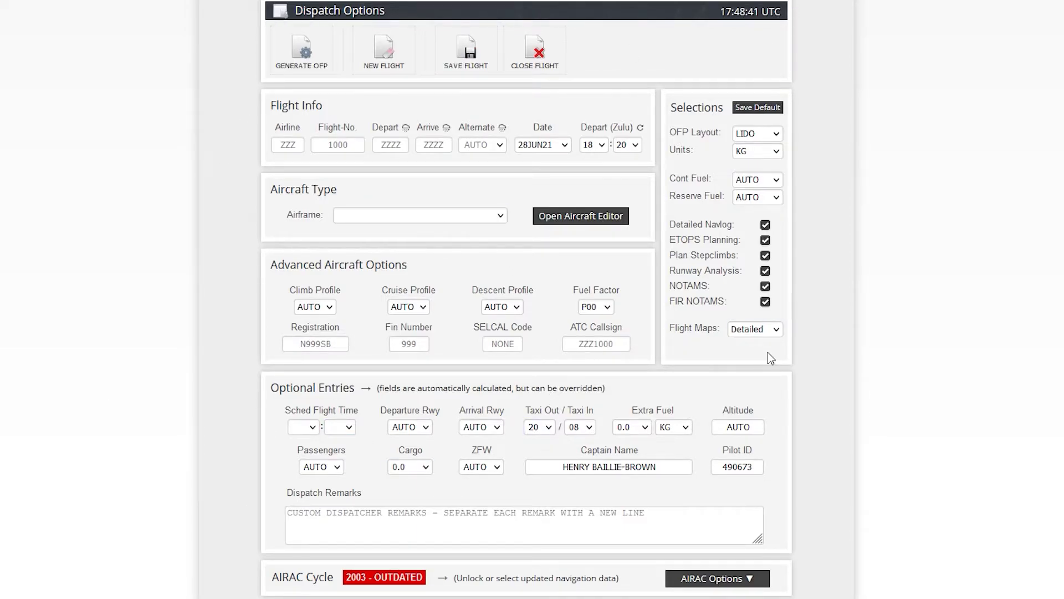
pyautogui.click(280, 141)
pyautogui.click(284, 141)
pyautogui.click(237, 175)
pyautogui.click(283, 146)
pyautogui.write('ACA')
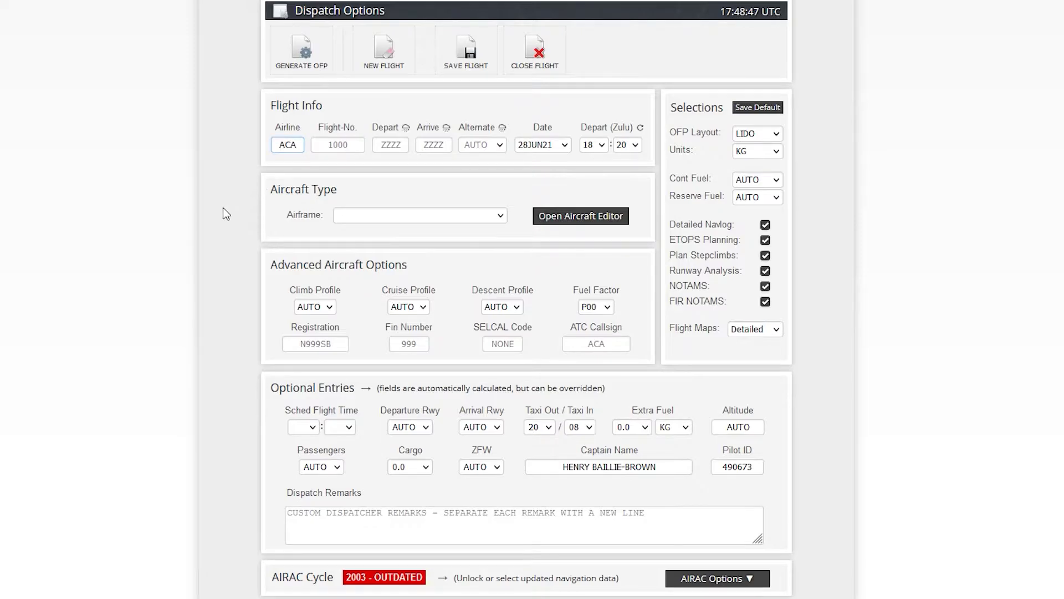
pyautogui.click(351, 139)
pyautogui.write('102')
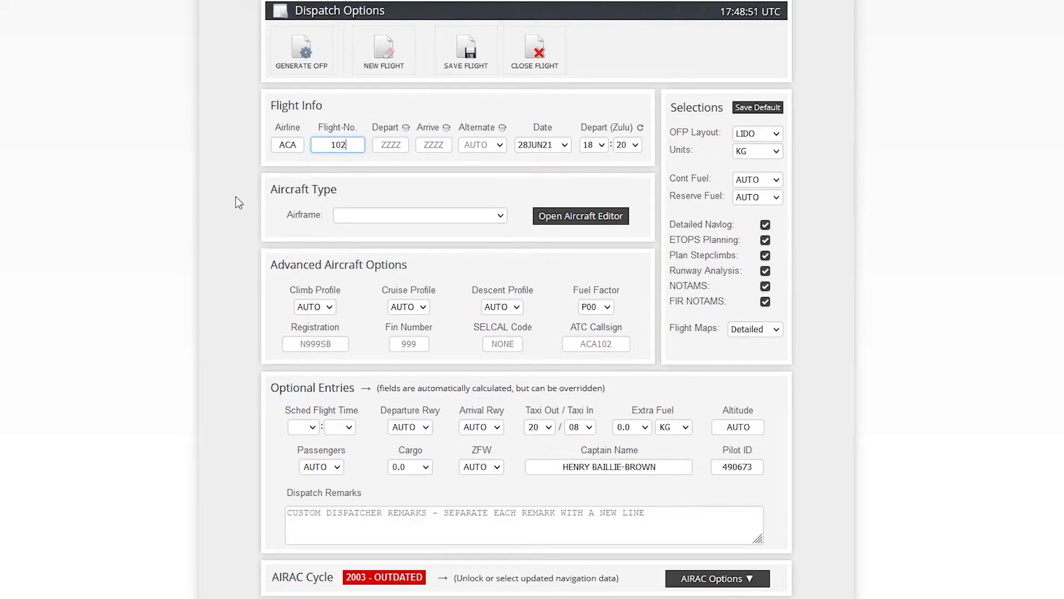
pyautogui.click(238, 203)
# - Set departure CYYZ and arrival CYVR, keeping CYQQ as the alternate
pyautogui.press('Tab')
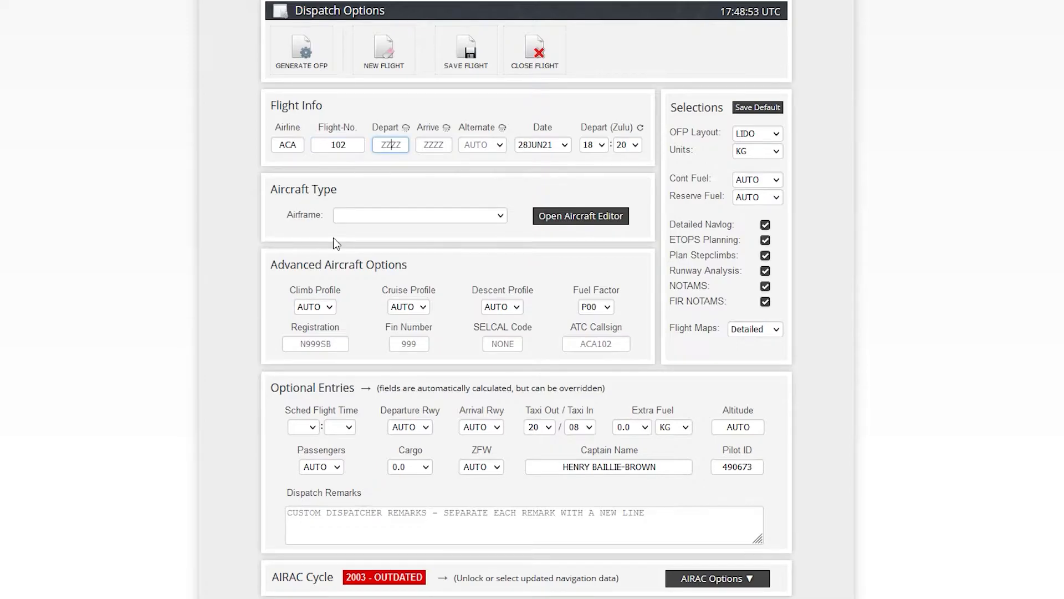
pyautogui.write('CYYZ')
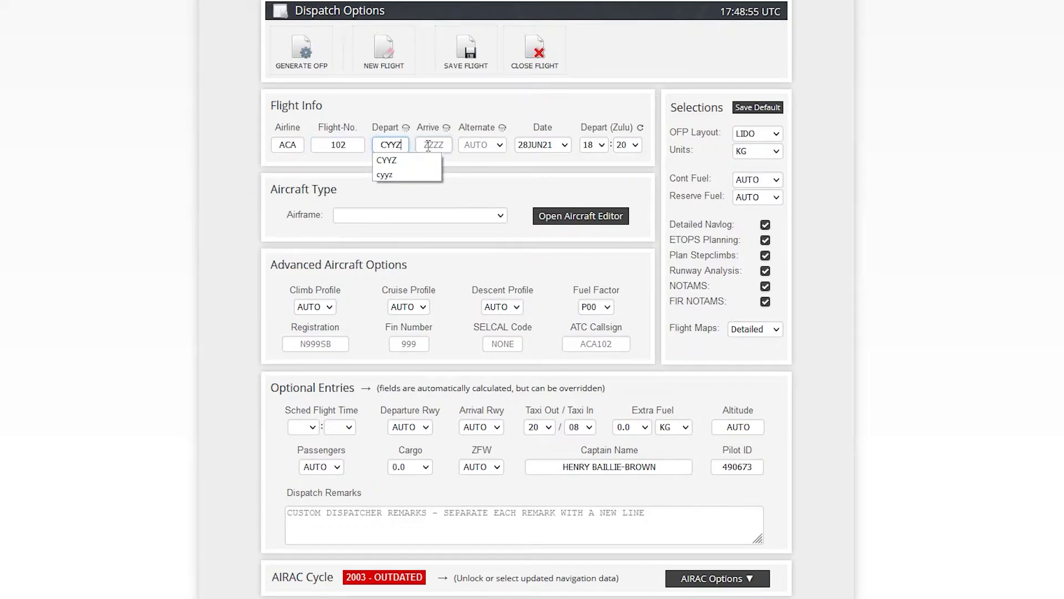
pyautogui.click(428, 145)
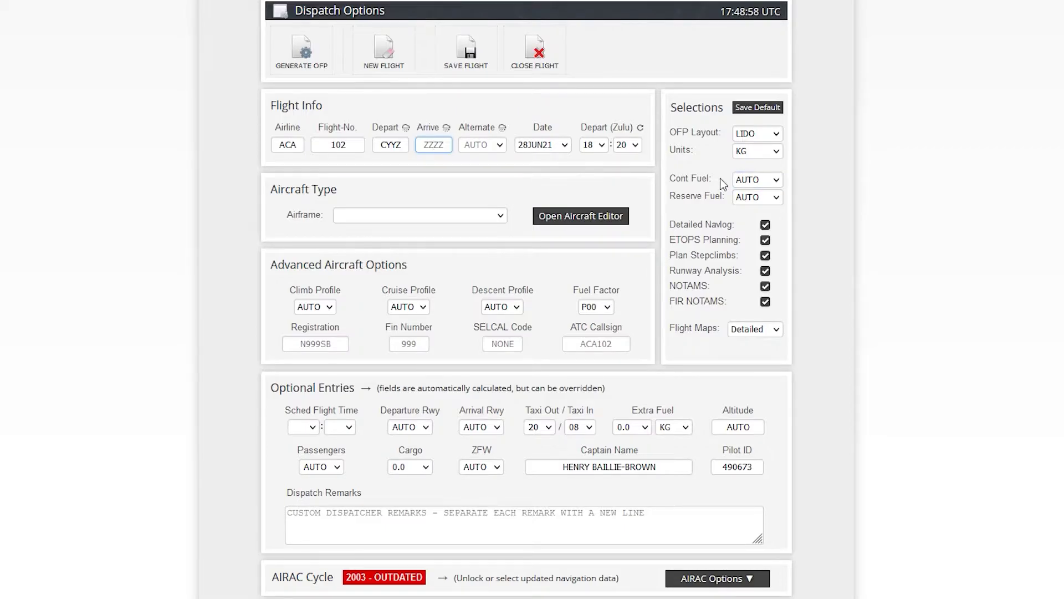
pyautogui.write('C')
pyautogui.write('YY')
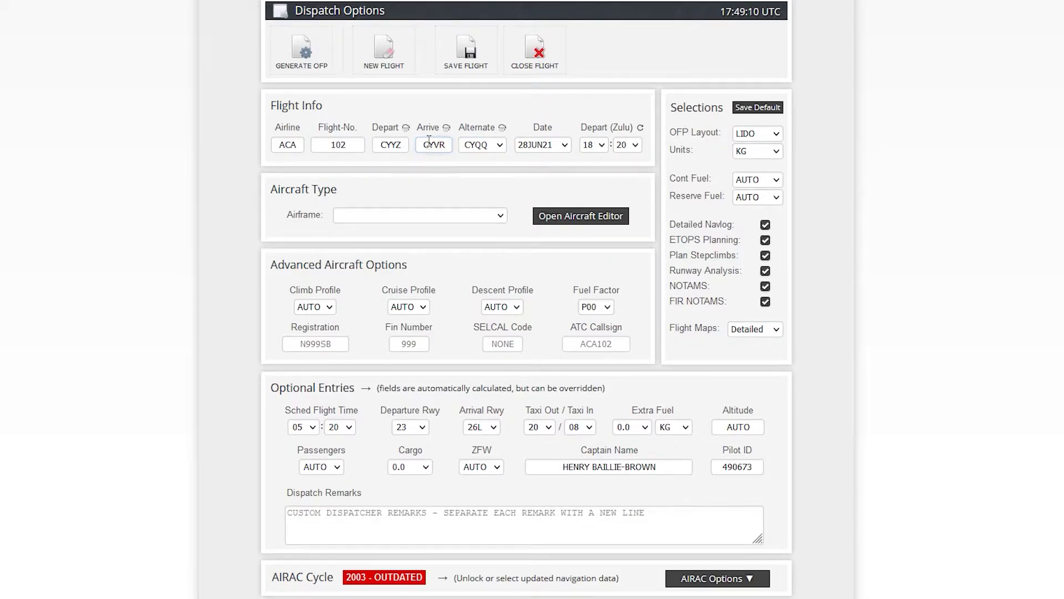
pyautogui.click(502, 146)
pyautogui.click(497, 157)
# - Assign airframe N251SB (A320-251N), filling in fin number 251 and runways 23 and 26L
pyautogui.click(392, 221)
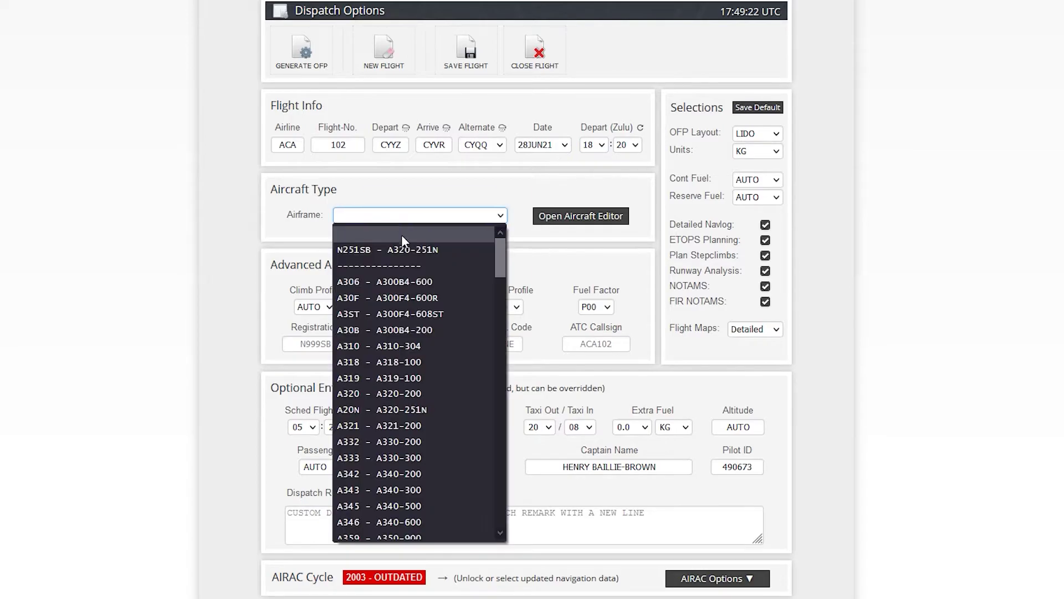
pyautogui.click(401, 245)
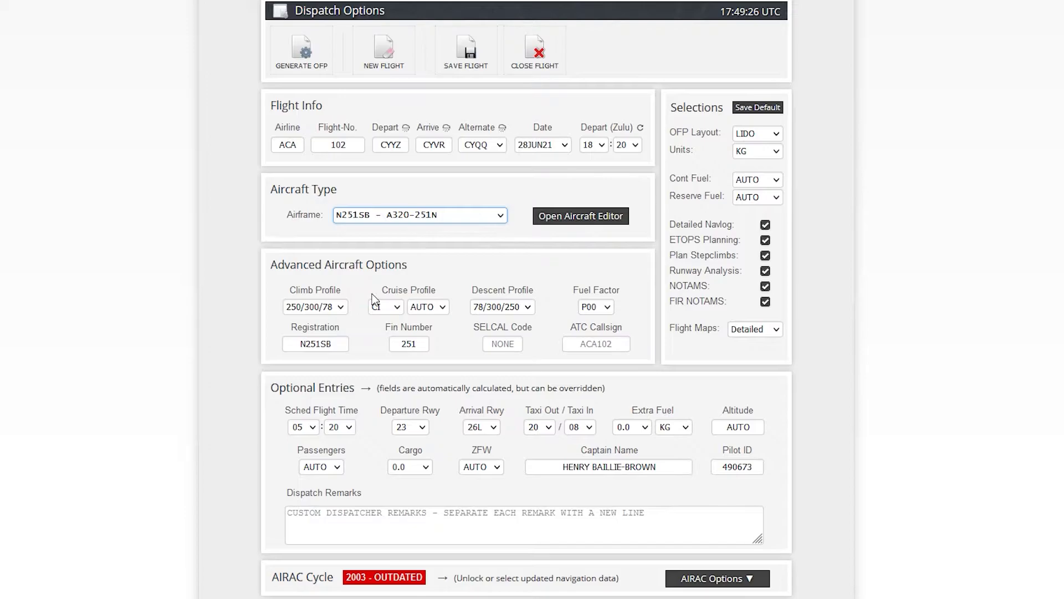
pyautogui.scroll(-1, 381, 299)
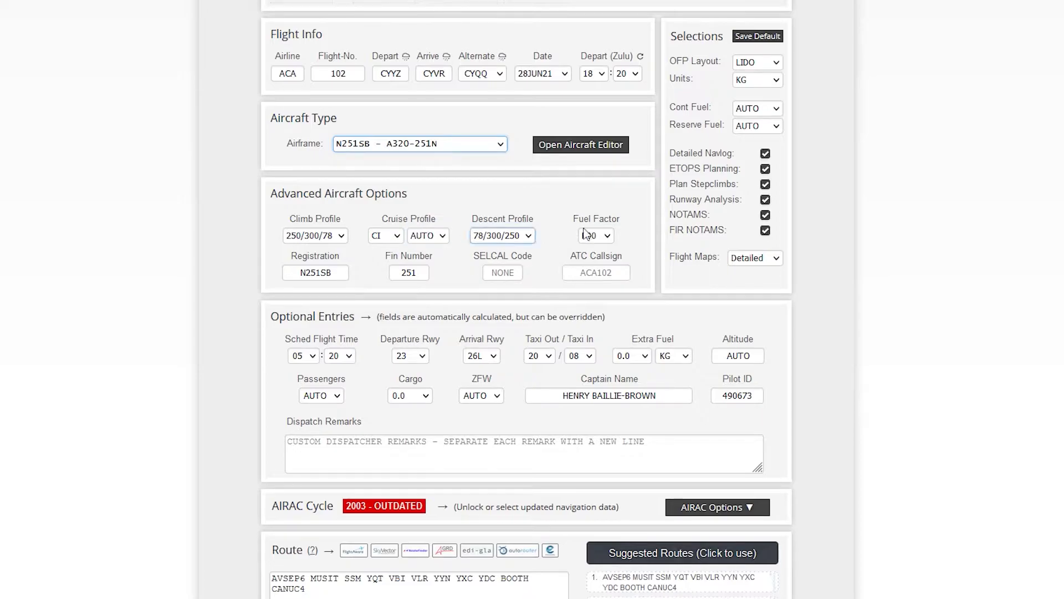
pyautogui.click(412, 271)
pyautogui.scroll(1, 696, 128)
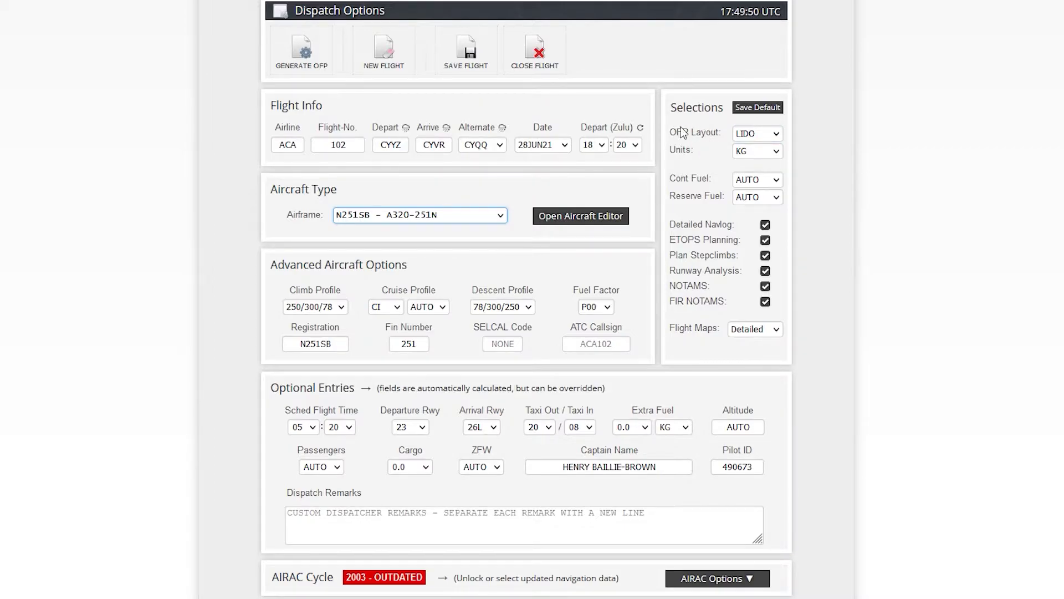
pyautogui.click(765, 141)
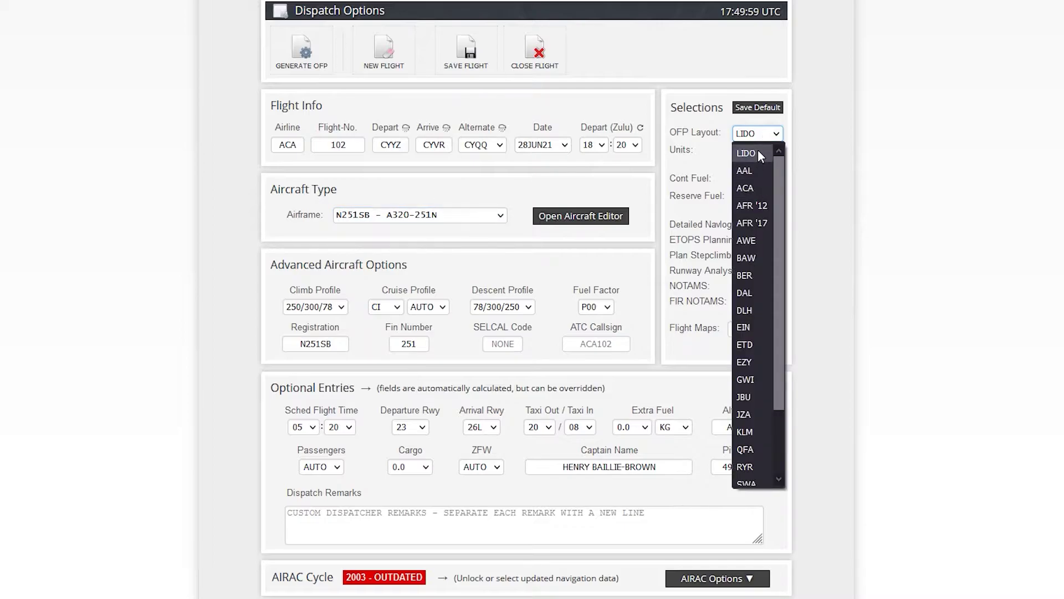
pyautogui.click(754, 186)
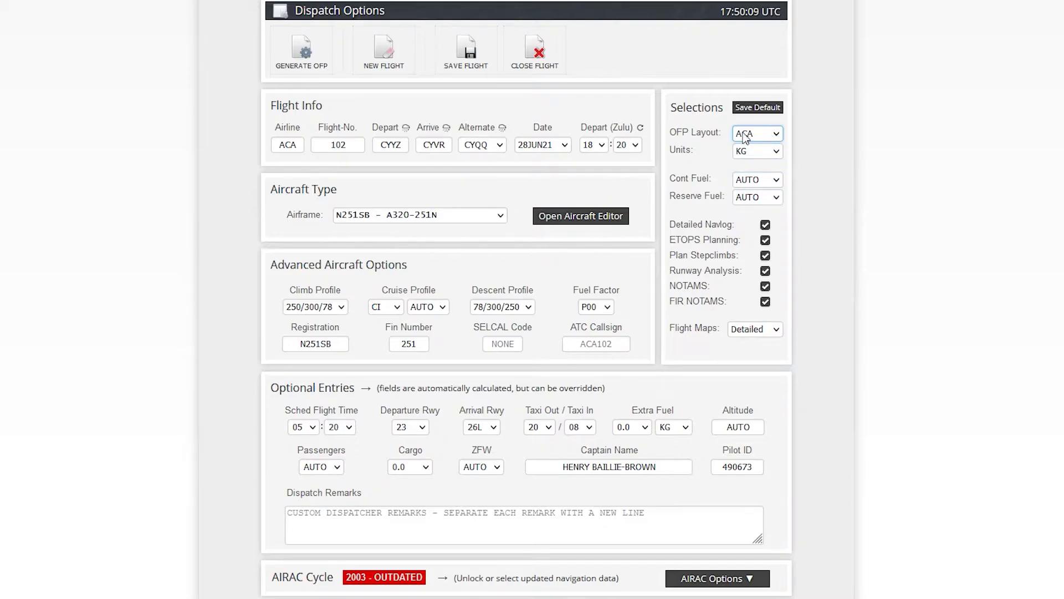
pyautogui.click(777, 180)
pyautogui.scroll(-2, 785, 251)
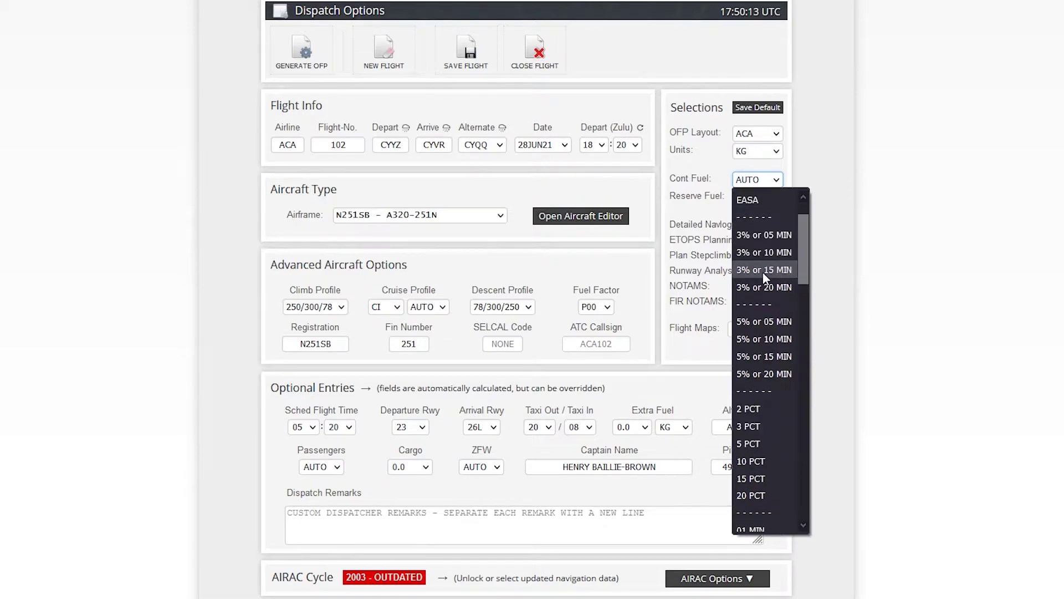
pyautogui.scroll(2, 760, 311)
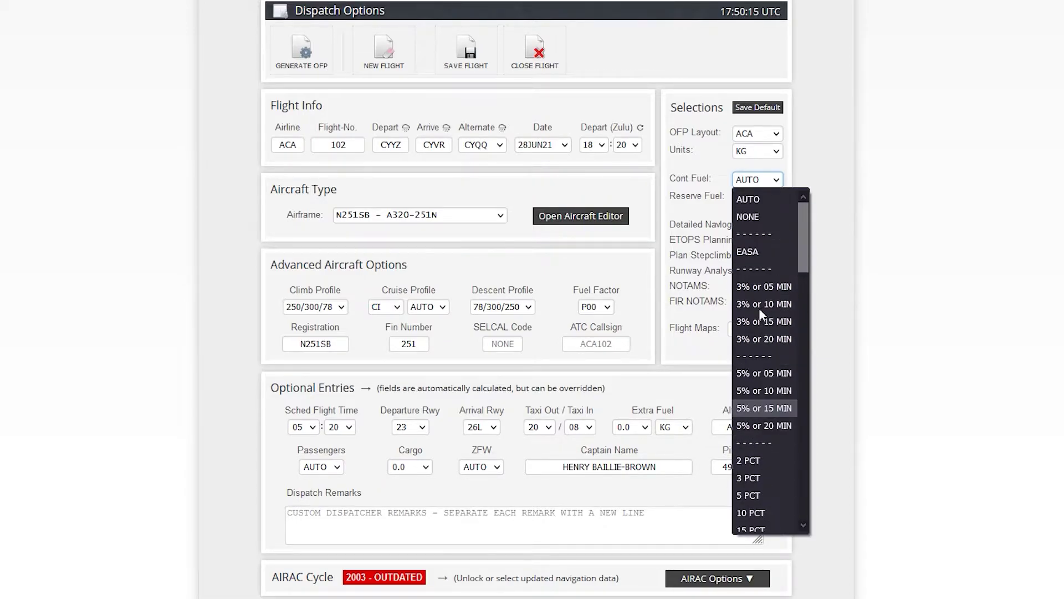
pyautogui.click(764, 203)
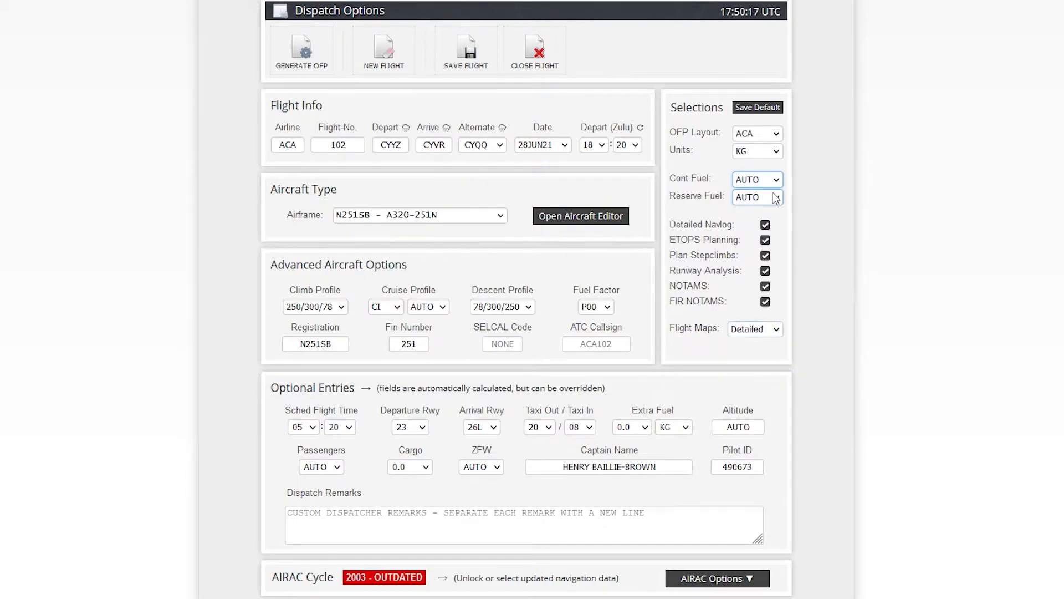
pyautogui.click(759, 180)
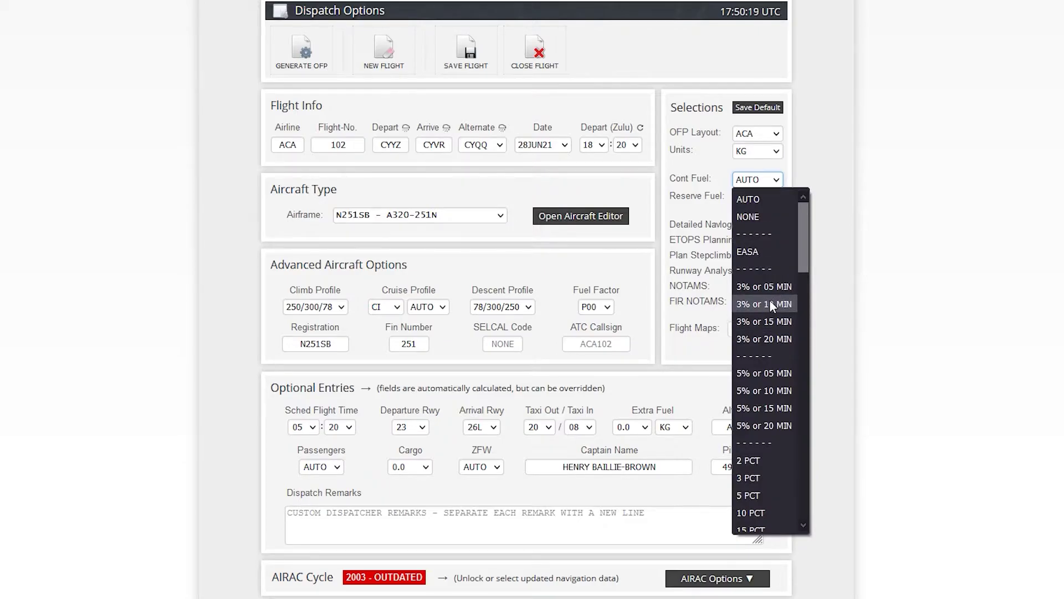
pyautogui.click(841, 192)
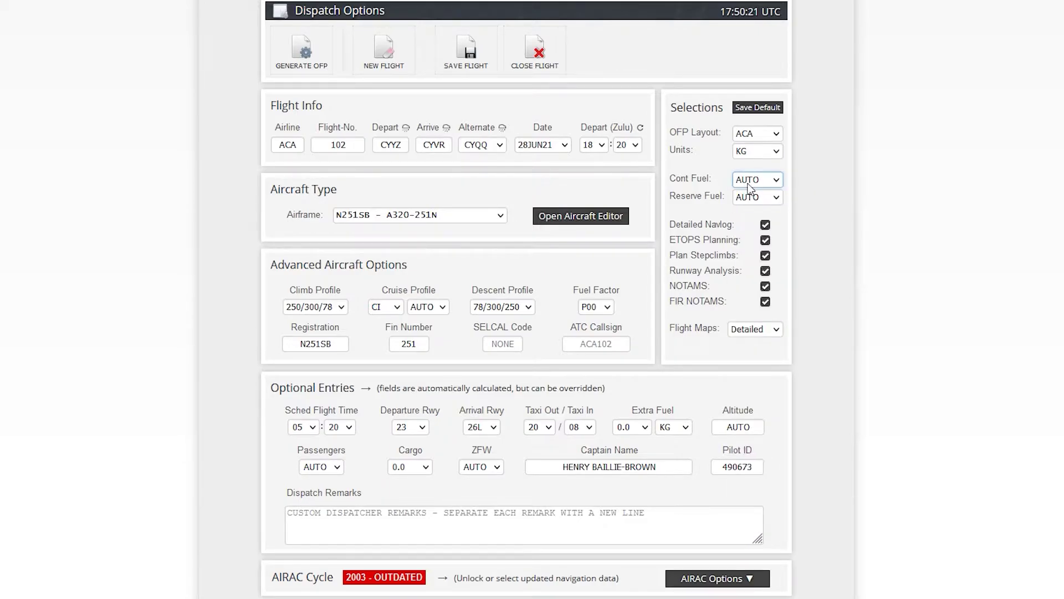
pyautogui.click(753, 198)
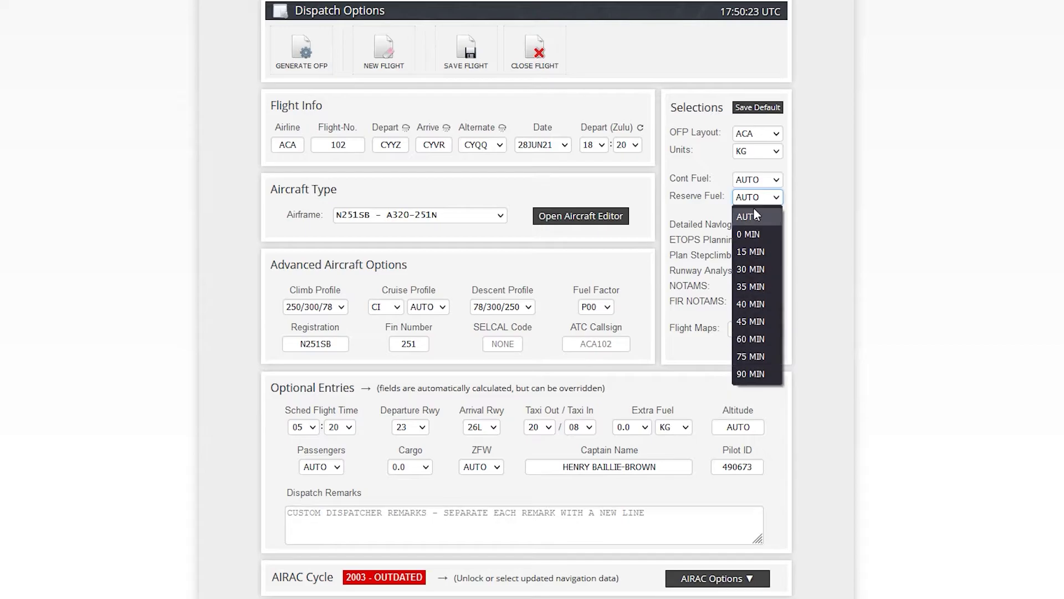
pyautogui.click(754, 211)
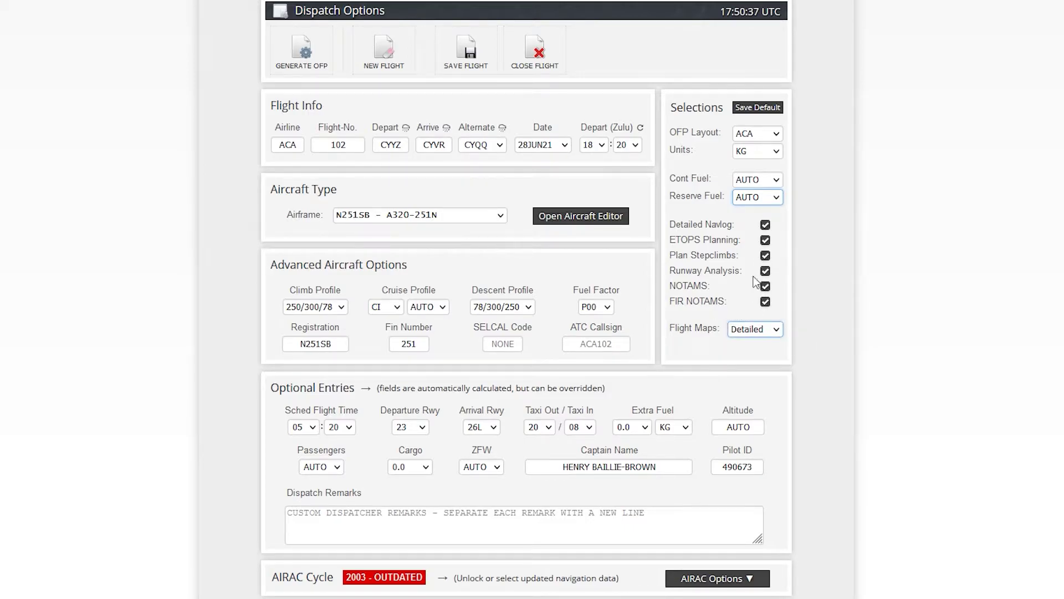
# - Set taxi-out time to 15 and extra fuel to 0.3
pyautogui.scroll(-1, 524, 402)
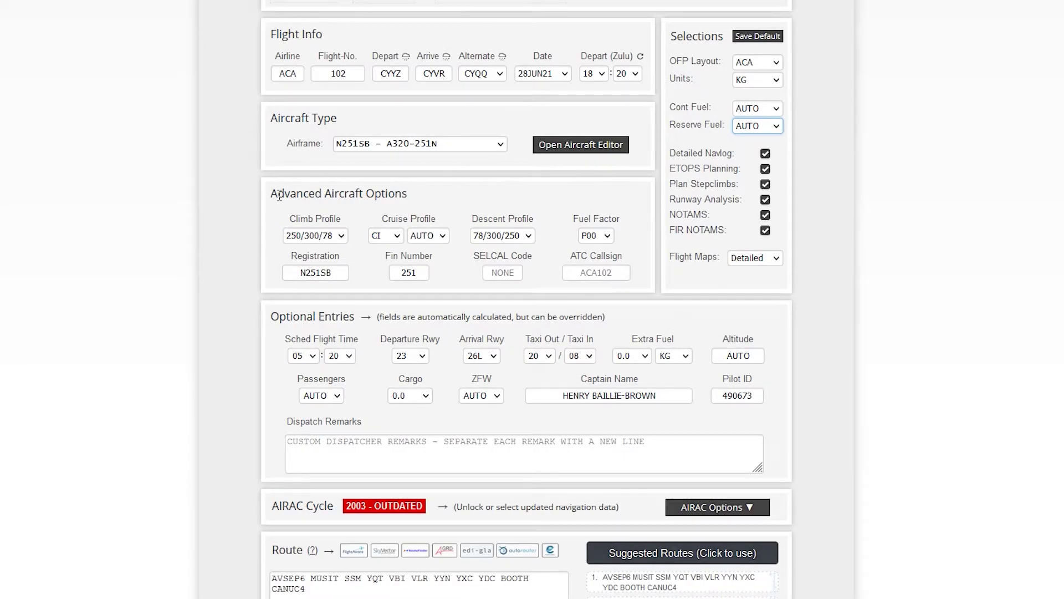
pyautogui.scroll(-3, 265, 271)
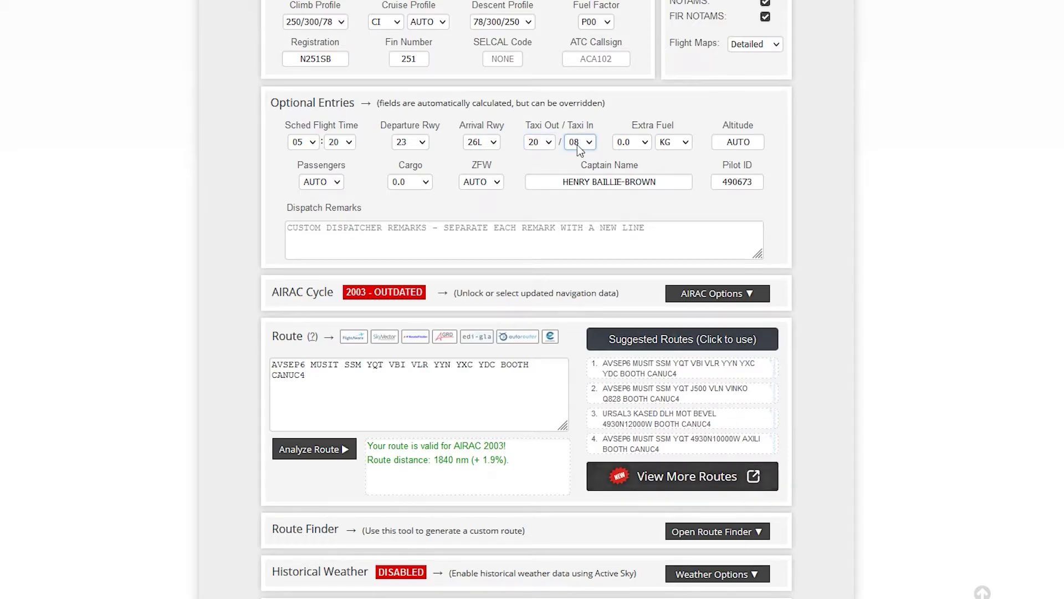
pyautogui.click(547, 142)
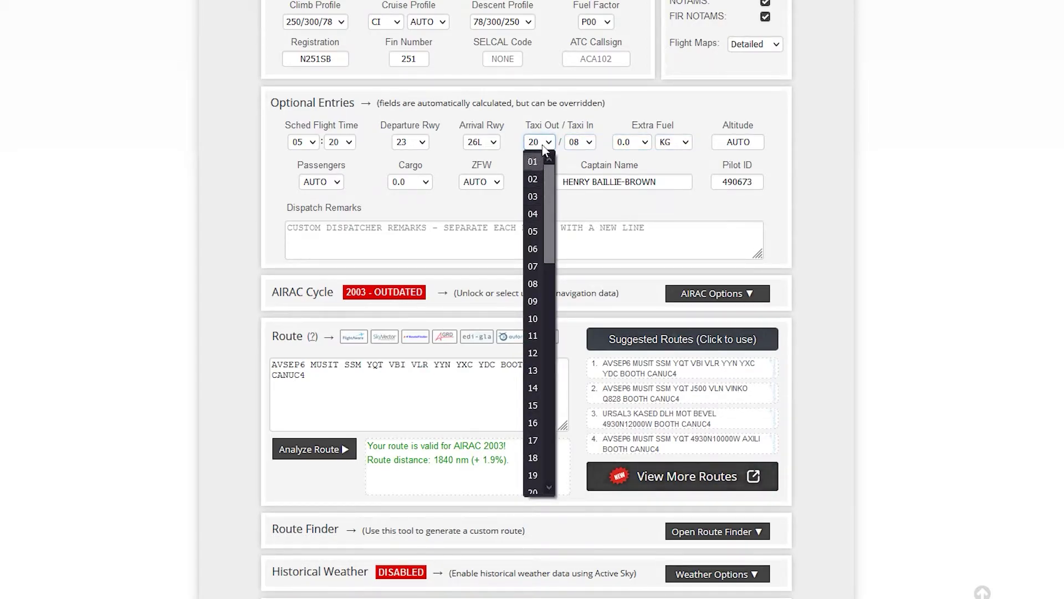
pyautogui.scroll(1, 541, 197)
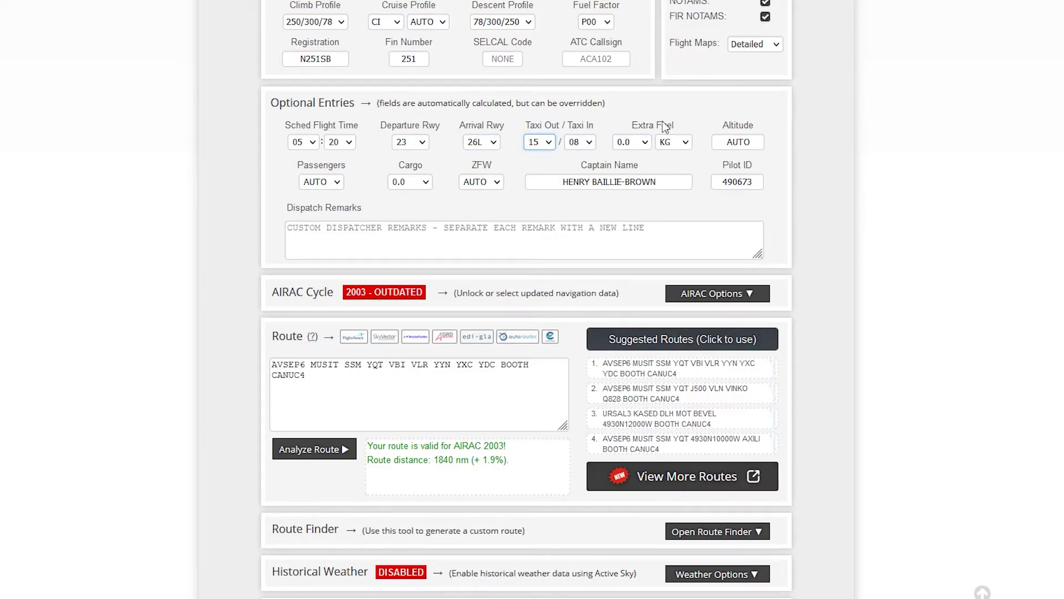
pyautogui.click(584, 239)
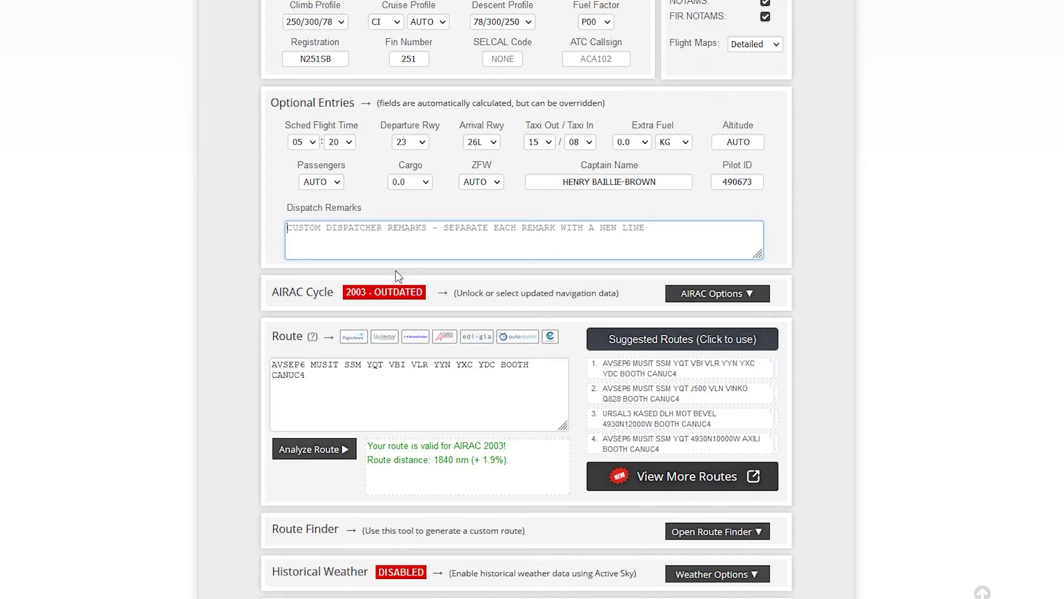
pyautogui.click(637, 143)
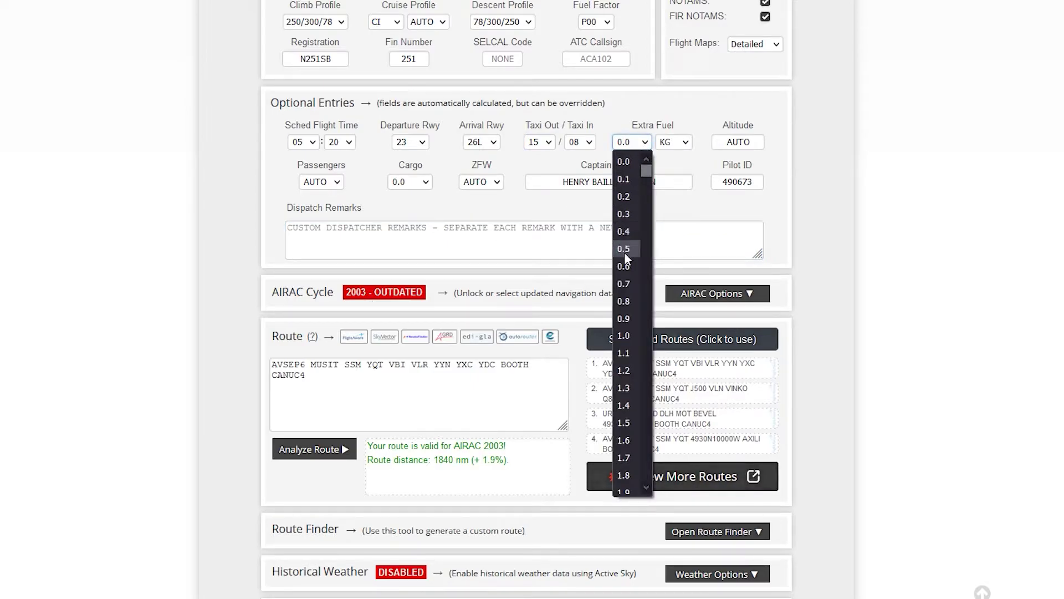
pyautogui.click(624, 215)
# - Add the dispatch remark '300KG ADDED AS PER PILOT REQ', leaving cargo at 0.0
pyautogui.click(550, 252)
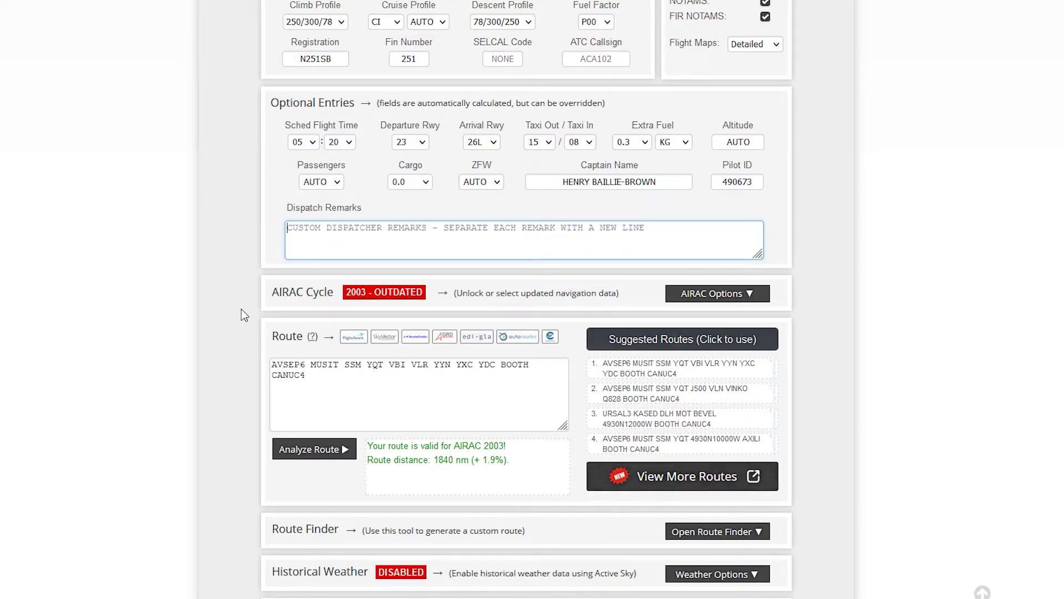
pyautogui.write('300KG A')
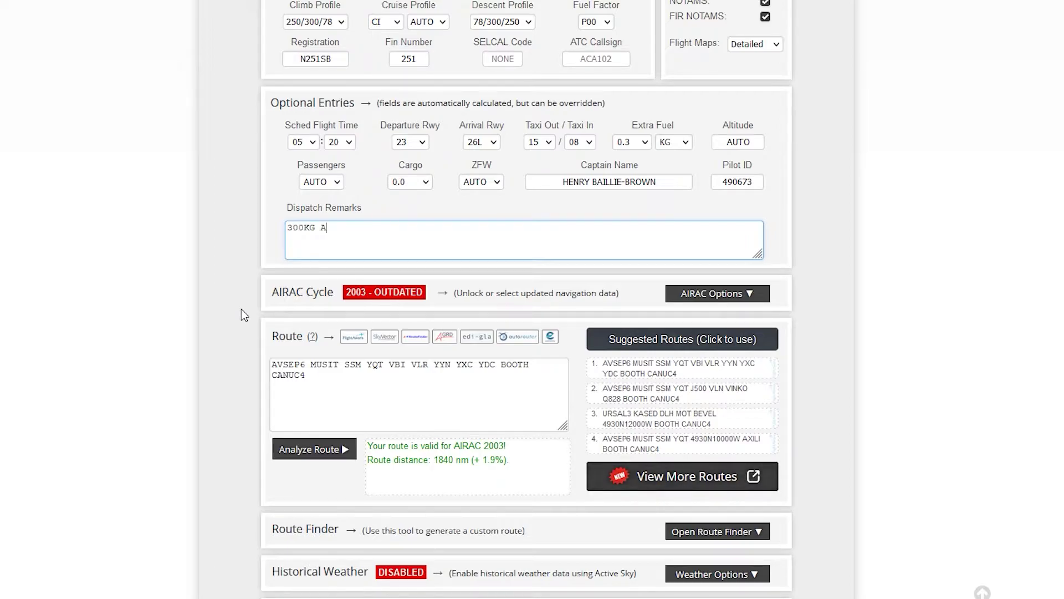
pyautogui.write('DDED AS PER PILOT REQ')
pyautogui.click(911, 199)
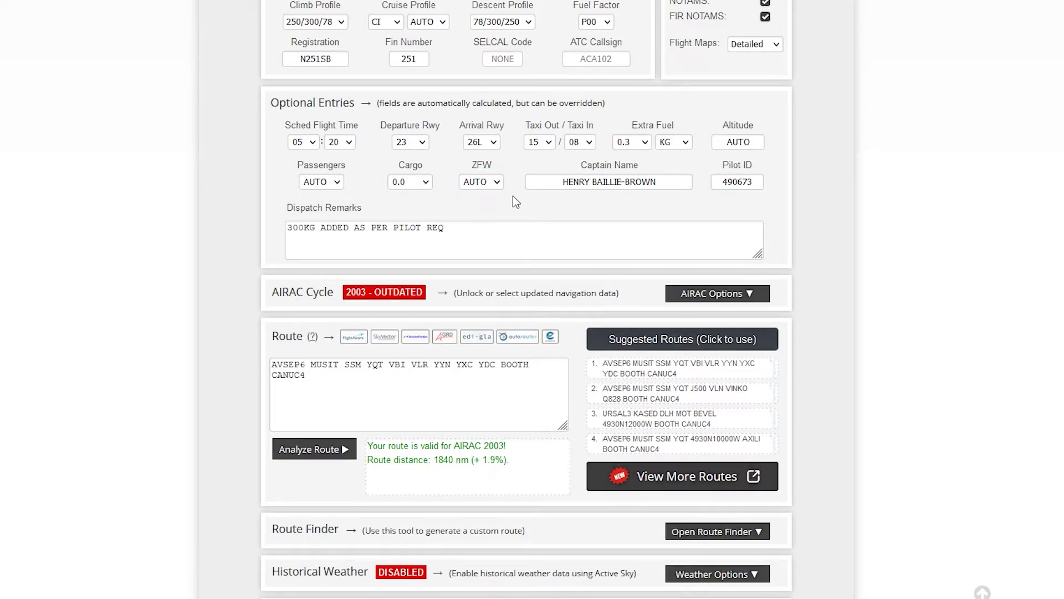
pyautogui.click(646, 176)
pyautogui.click(326, 237)
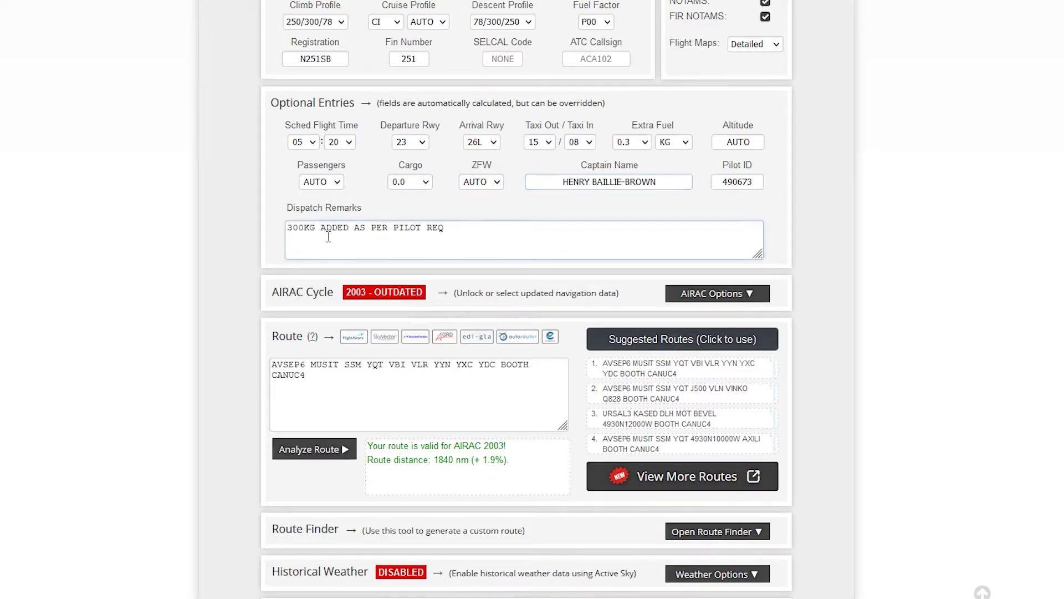
pyautogui.click(392, 180)
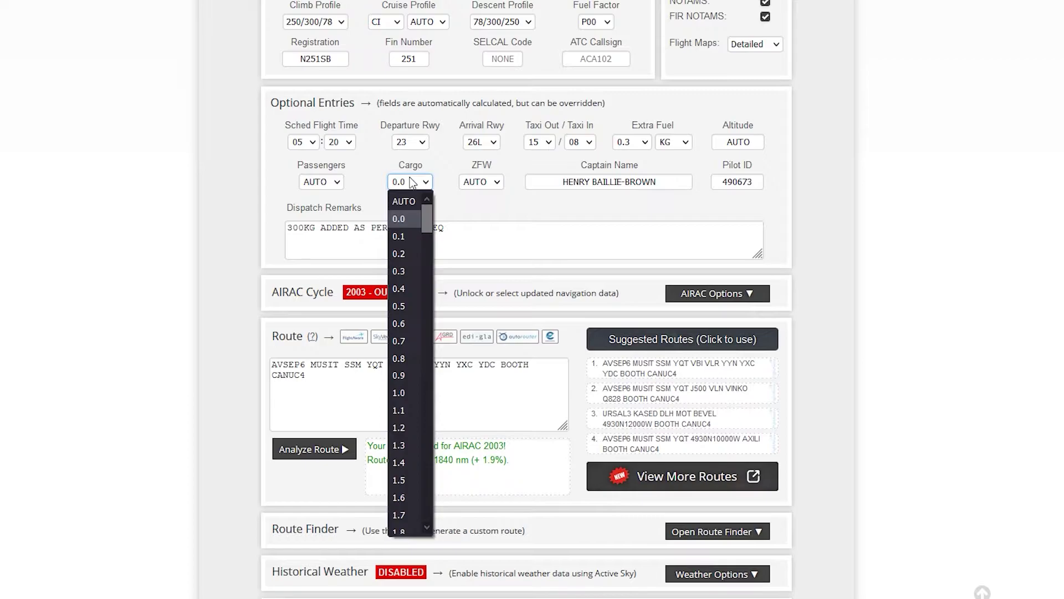
pyautogui.click(179, 187)
pyautogui.scroll(-4, 342, 202)
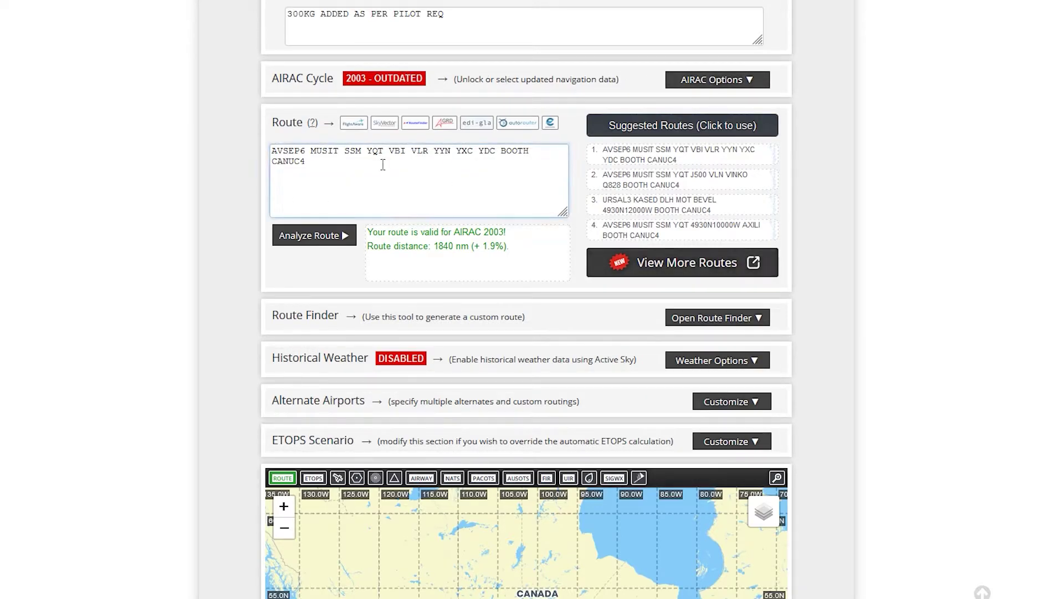
pyautogui.scroll(-1, 360, 55)
pyautogui.click(302, 164)
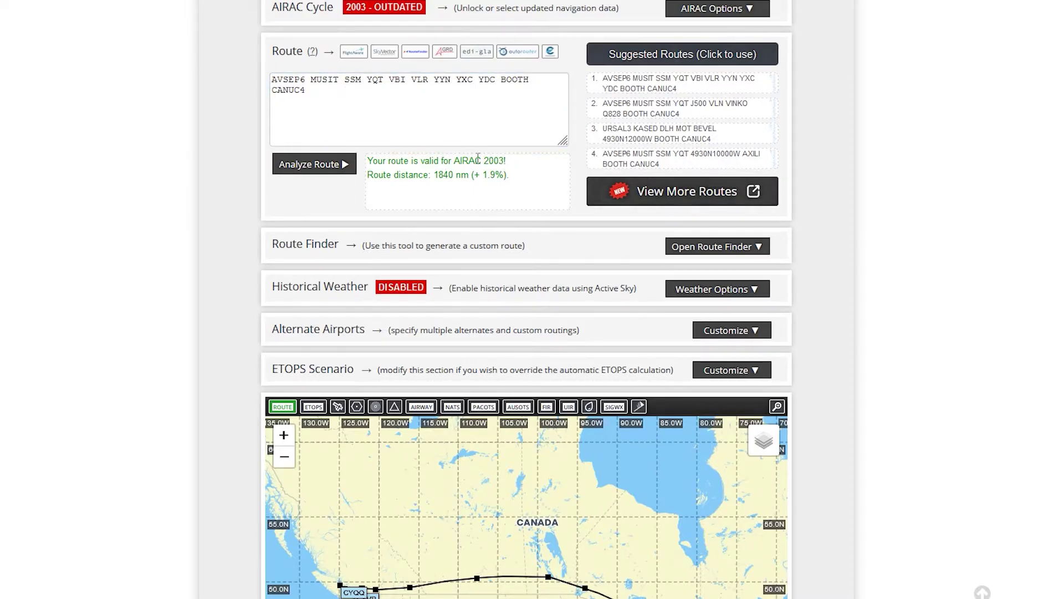
pyautogui.moveTo(434, 161); pyautogui.dragTo(277, 164)
pyautogui.moveTo(272, 79); pyautogui.dragTo(482, 100)
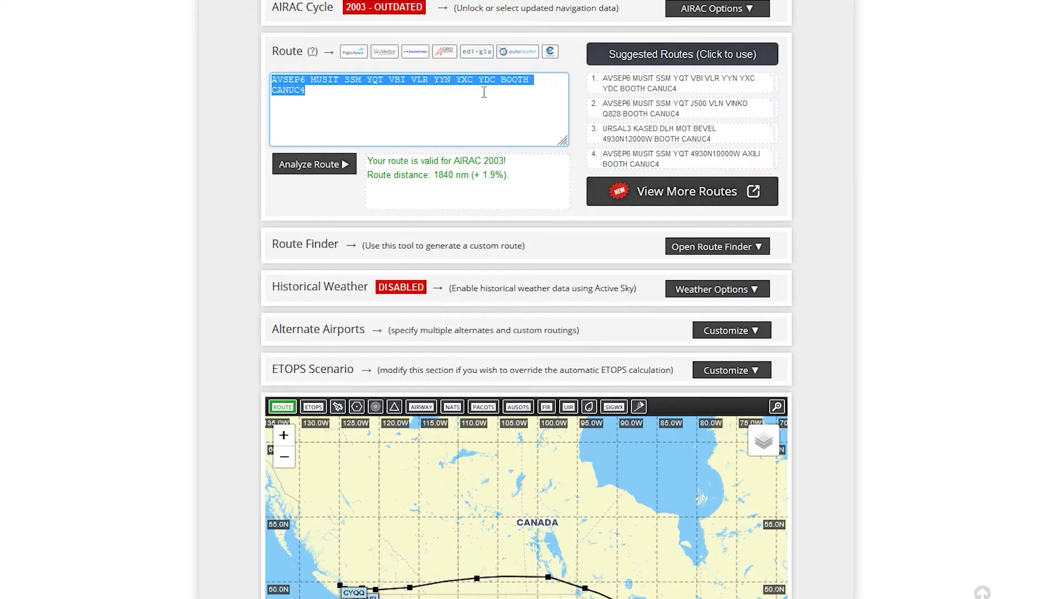
pyautogui.click(483, 89)
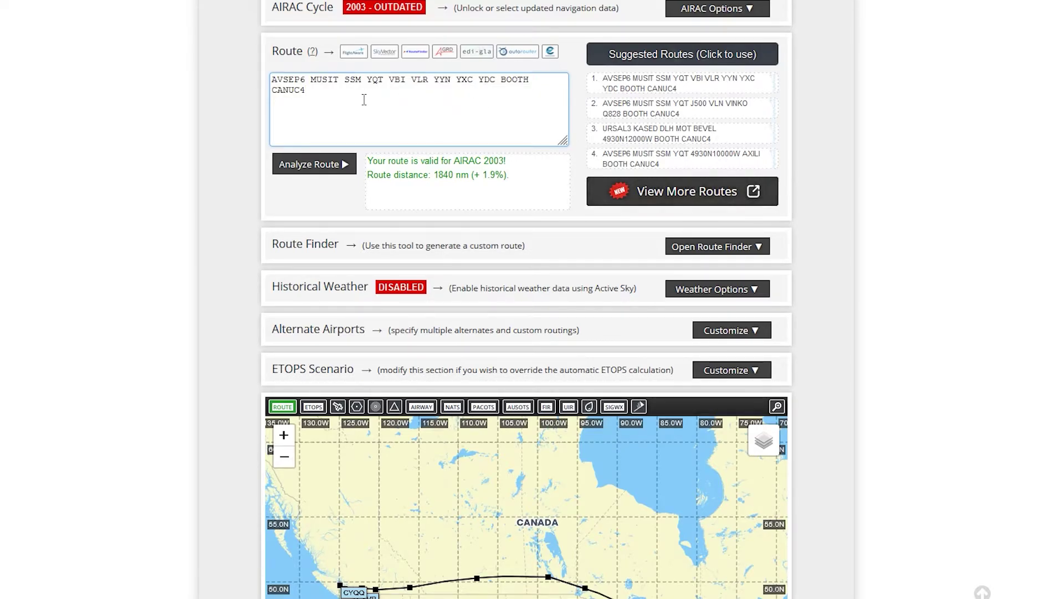
pyautogui.moveTo(364, 100); pyautogui.dragTo(249, 100)
pyautogui.click(314, 93)
pyautogui.moveTo(307, 81); pyautogui.dragTo(270, 79)
pyautogui.click(388, 111)
pyautogui.scroll(-2, 431, 207)
pyautogui.scroll(-2, 431, 207)
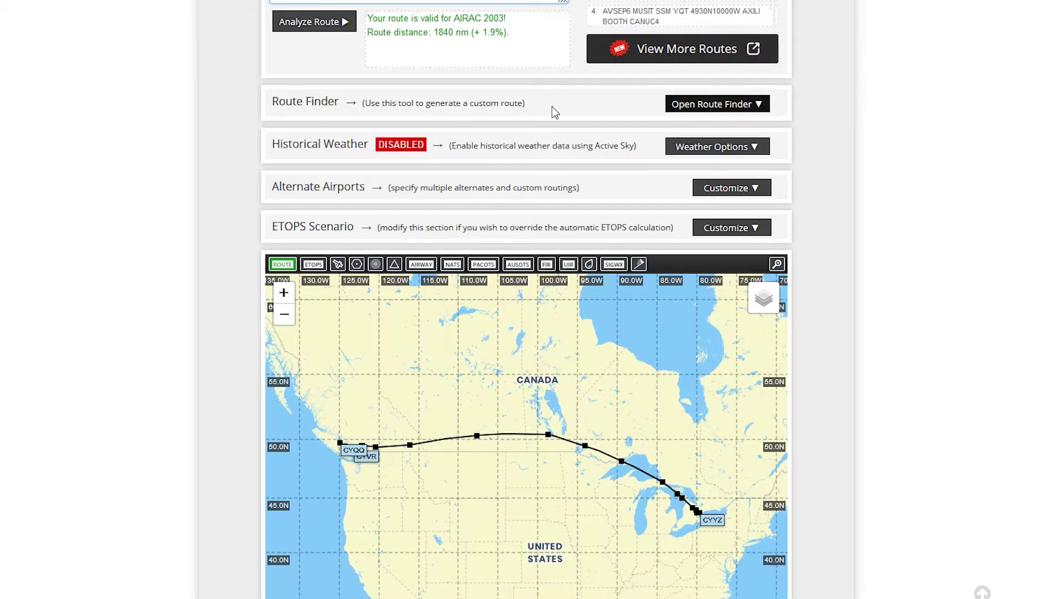
pyautogui.scroll(-2, 486, 178)
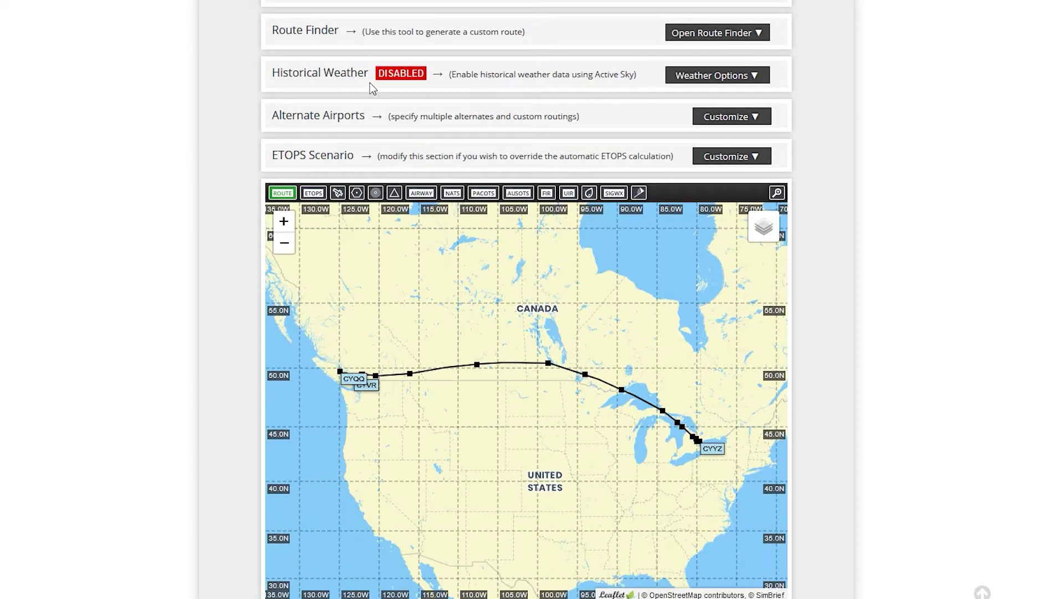
pyautogui.moveTo(448, 68); pyautogui.dragTo(712, 89)
pyautogui.click(188, 128)
pyautogui.moveTo(391, 119); pyautogui.dragTo(615, 132)
pyautogui.click(773, 133)
pyautogui.scroll(-2, 516, 100)
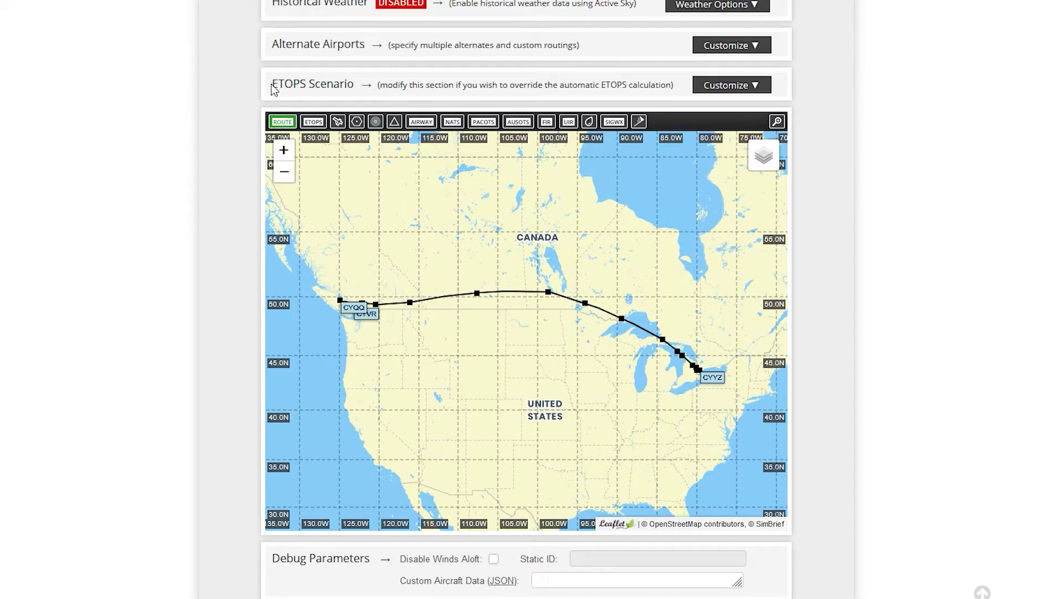
pyautogui.moveTo(273, 89); pyautogui.dragTo(371, 94)
pyautogui.click(355, 102)
pyautogui.moveTo(763, 285); pyautogui.dragTo(456, 311)
pyautogui.scroll(-1, 600, 286)
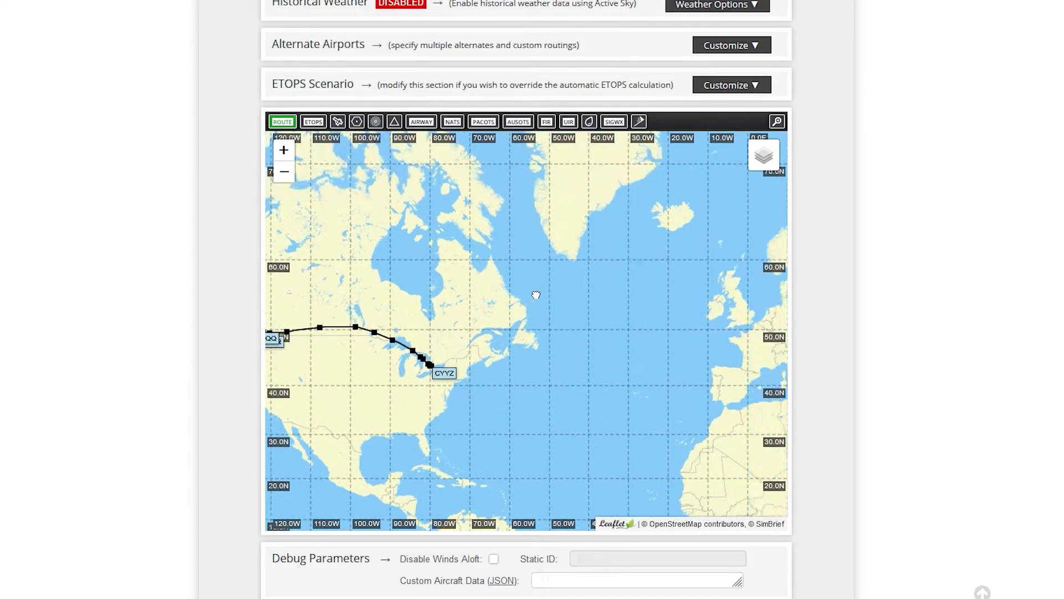
pyautogui.moveTo(601, 287); pyautogui.dragTo(508, 300)
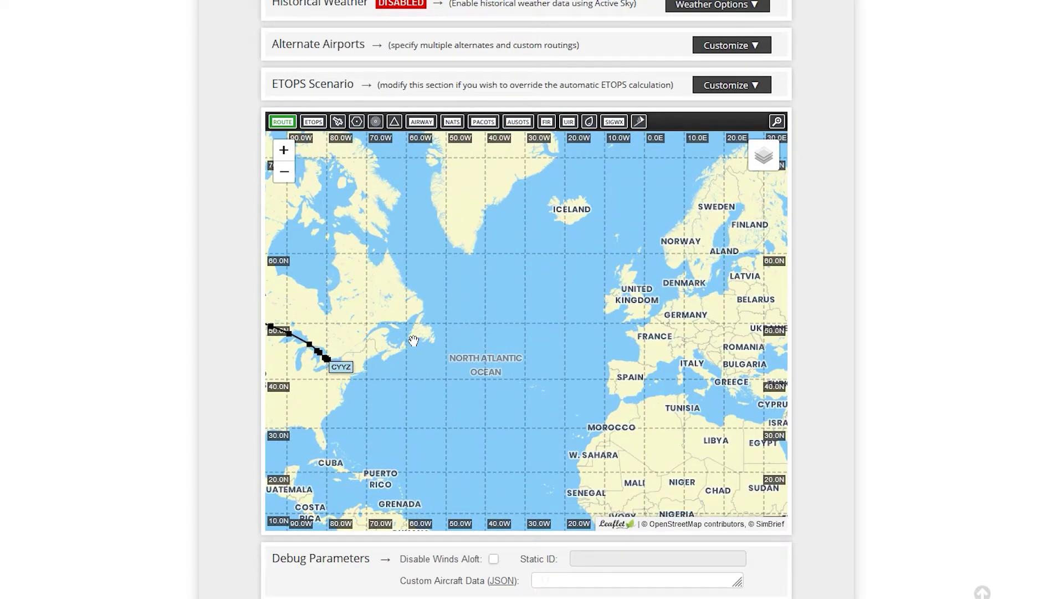
pyautogui.moveTo(455, 334); pyautogui.dragTo(695, 300)
pyautogui.scroll(1, 635, 335)
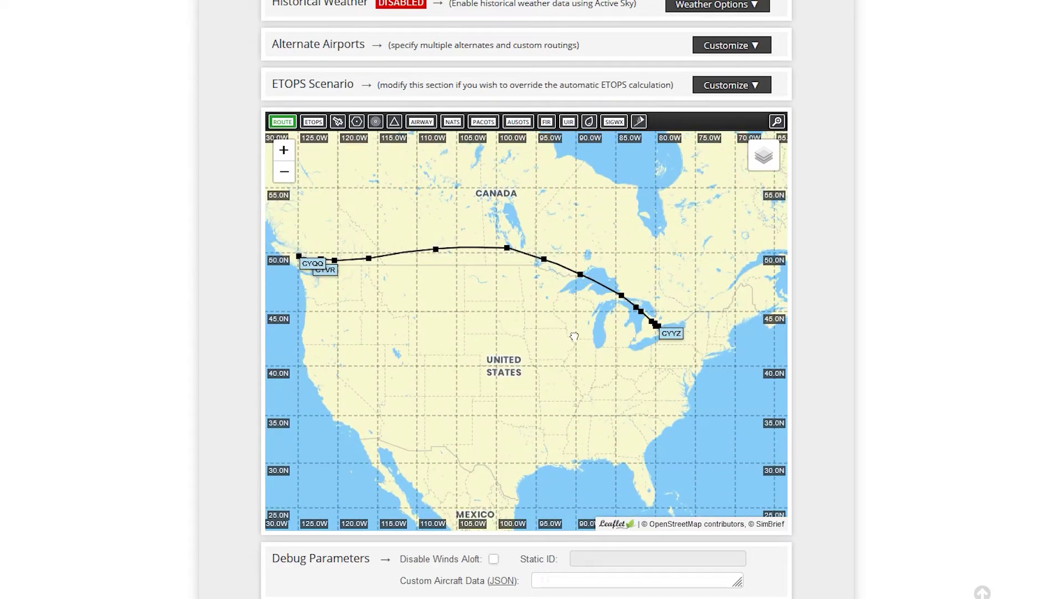
pyautogui.moveTo(551, 326); pyautogui.dragTo(615, 368)
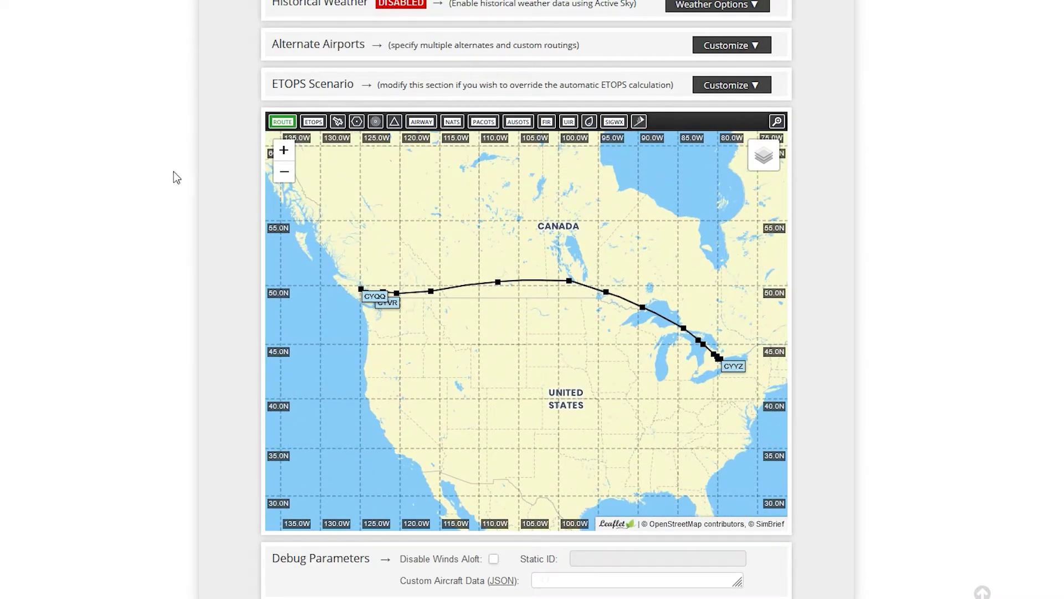
pyautogui.scroll(1, 244, 254)
pyautogui.scroll(-4, 244, 254)
pyautogui.moveTo(732, 221); pyautogui.dragTo(668, 273)
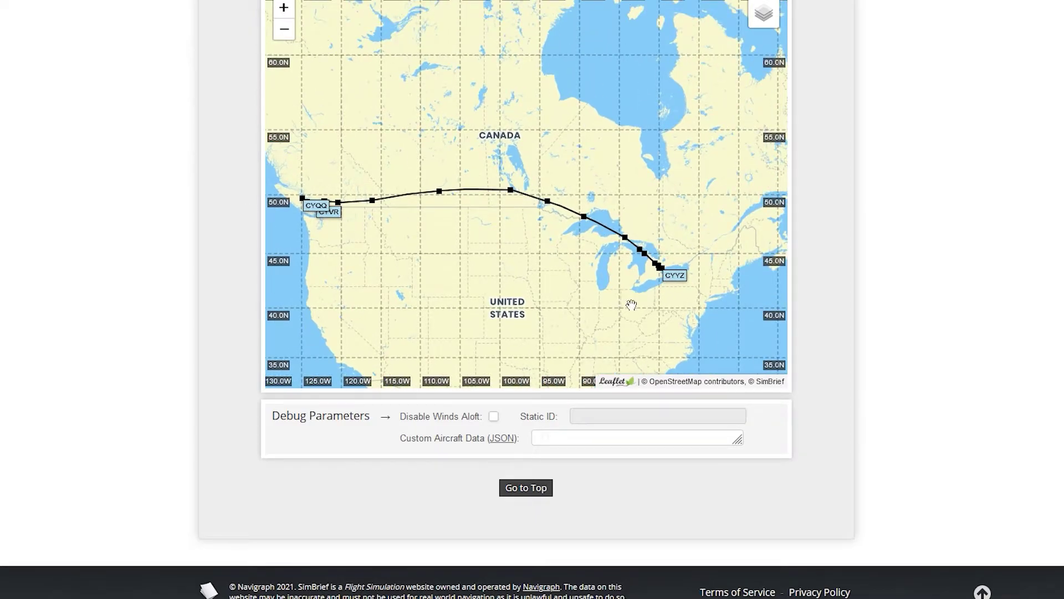
pyautogui.moveTo(592, 271); pyautogui.dragTo(634, 250)
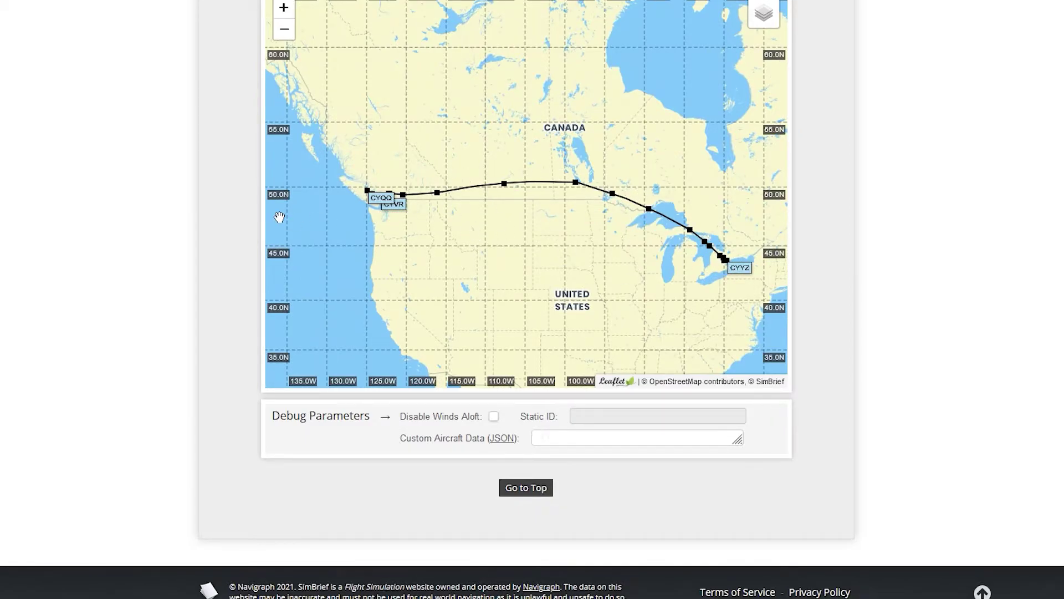
pyautogui.moveTo(512, 188); pyautogui.dragTo(456, 179)
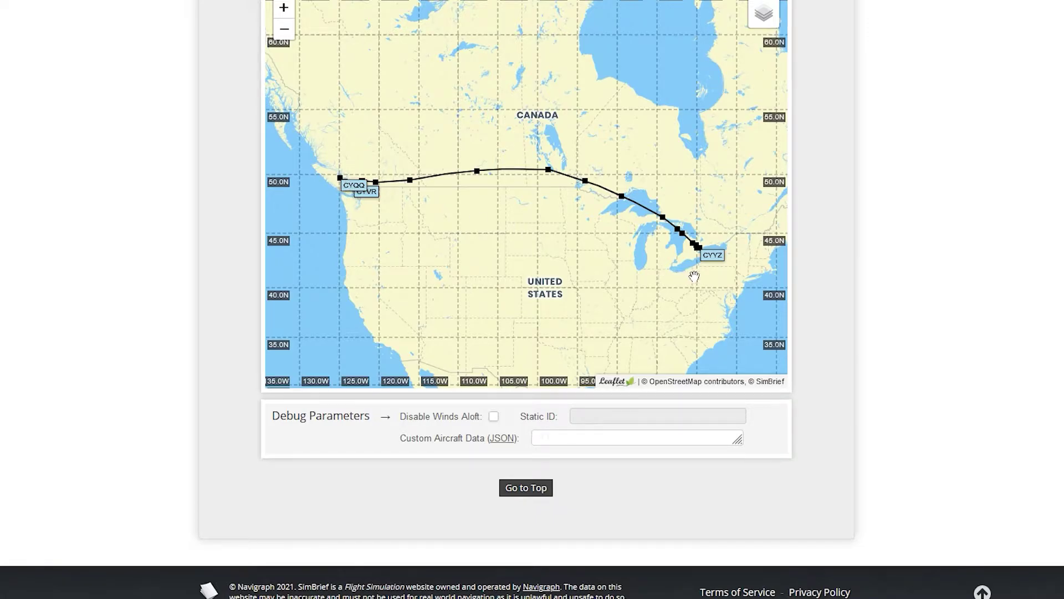
pyautogui.click(702, 256)
pyautogui.click(702, 255)
pyautogui.moveTo(574, 228); pyautogui.dragTo(693, 279)
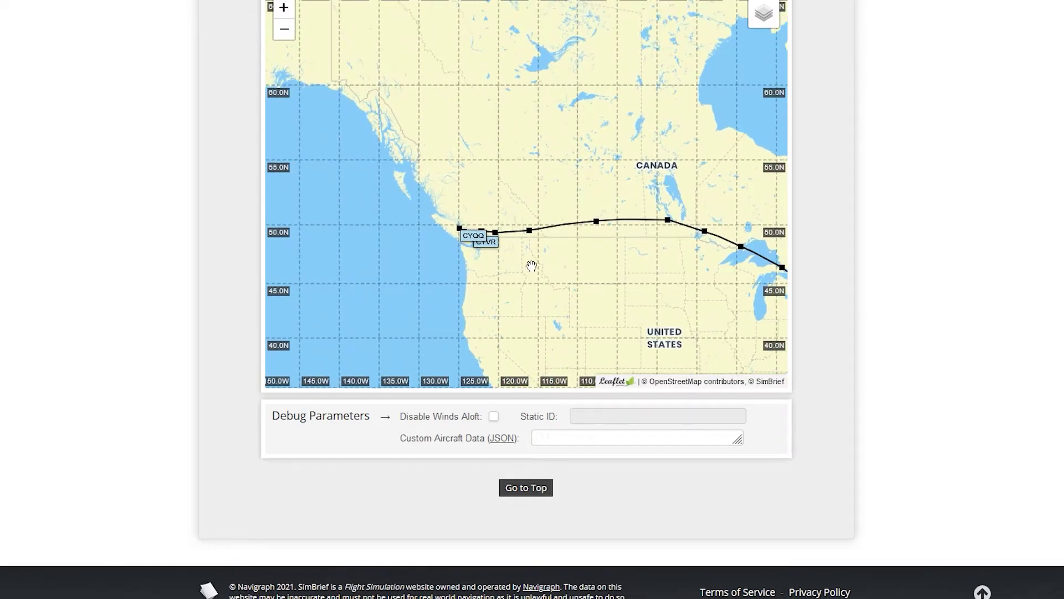
pyautogui.scroll(2, 478, 237)
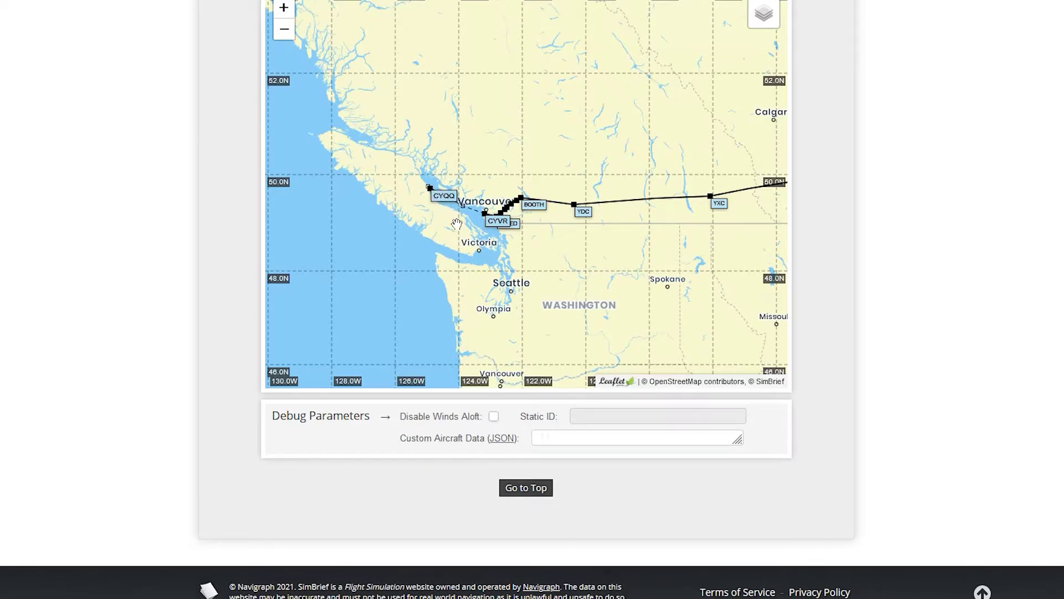
pyautogui.scroll(-2, 603, 257)
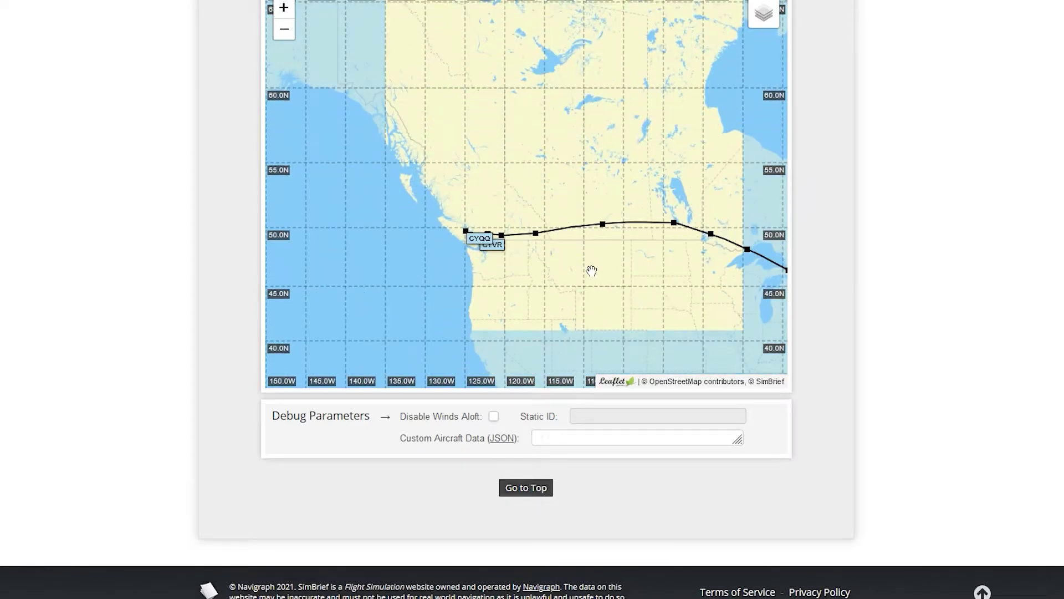
pyautogui.moveTo(591, 271); pyautogui.dragTo(537, 276)
pyautogui.scroll(5, 833, 237)
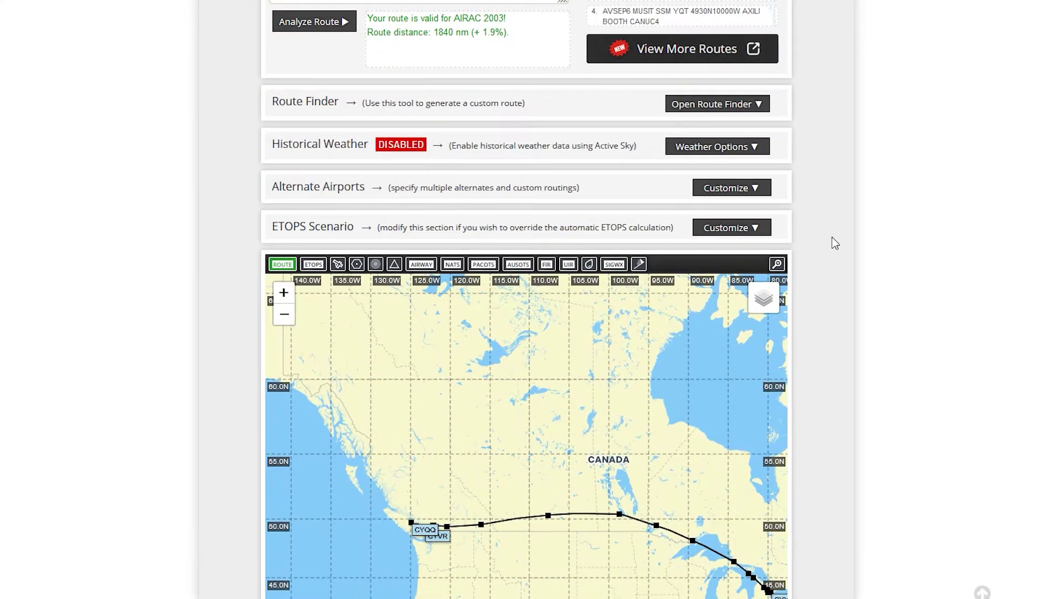
pyautogui.scroll(-5, 833, 237)
# - Set the ATC callsign to ACA102
pyautogui.scroll(14, 833, 238)
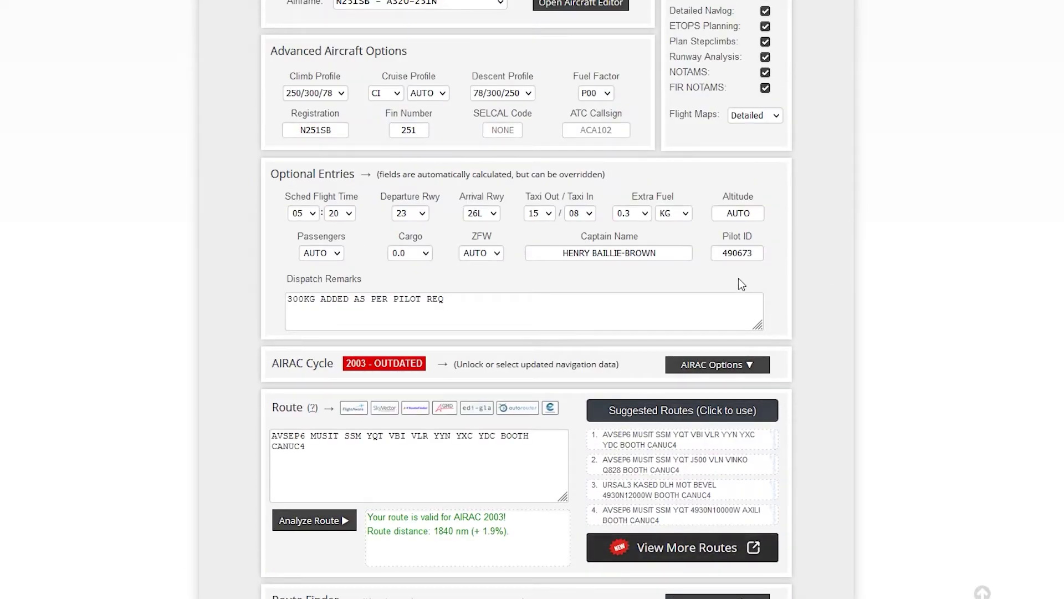
pyautogui.scroll(4, 813, 298)
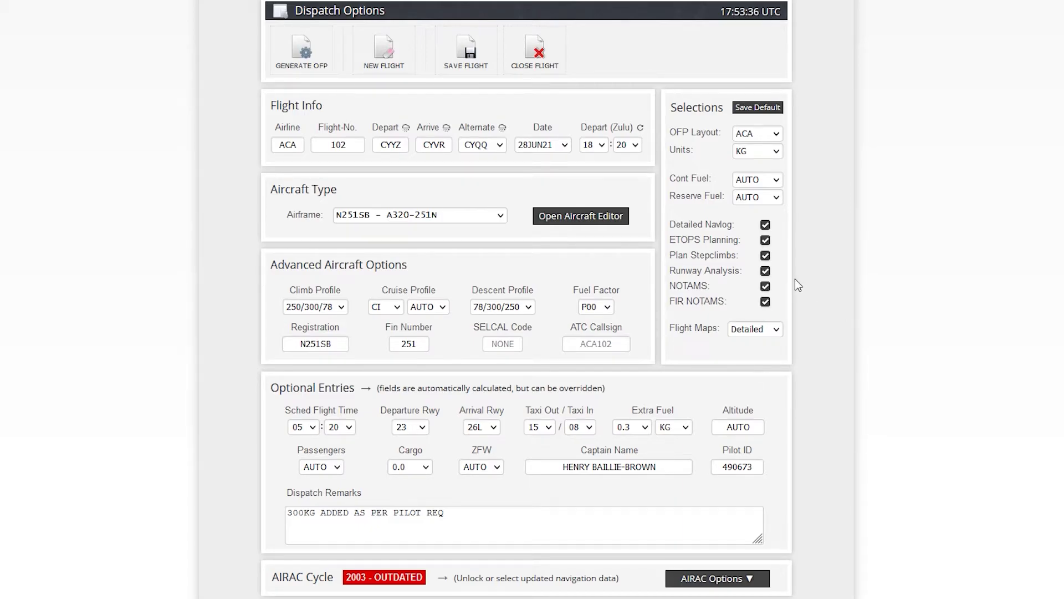
pyautogui.click(596, 347)
pyautogui.write('ACA102')
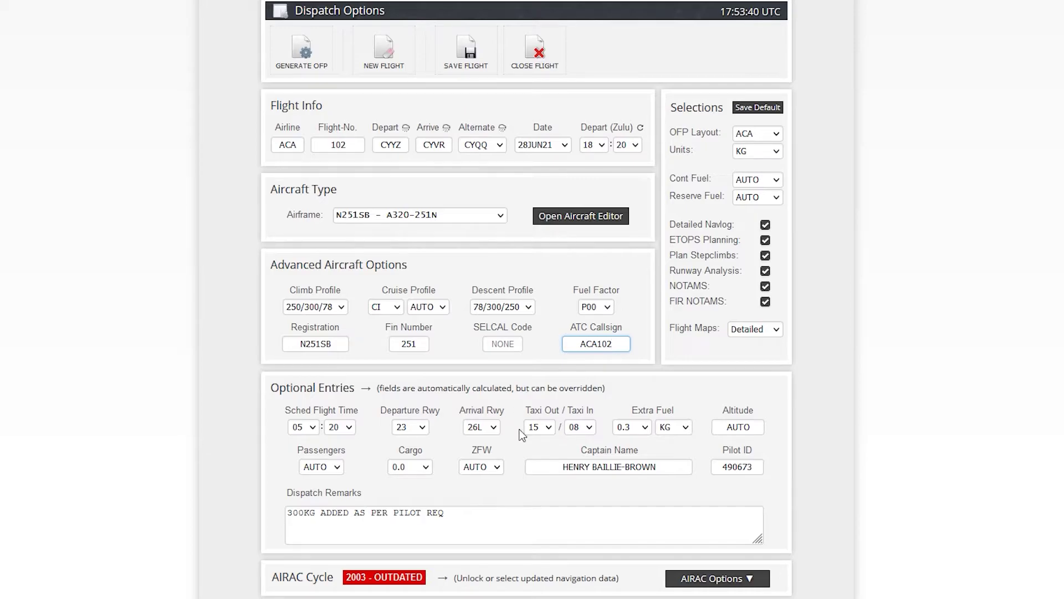
pyautogui.click(171, 384)
# - Generate the OFP and confirm with Yes
pyautogui.scroll(-2, 333, 479)
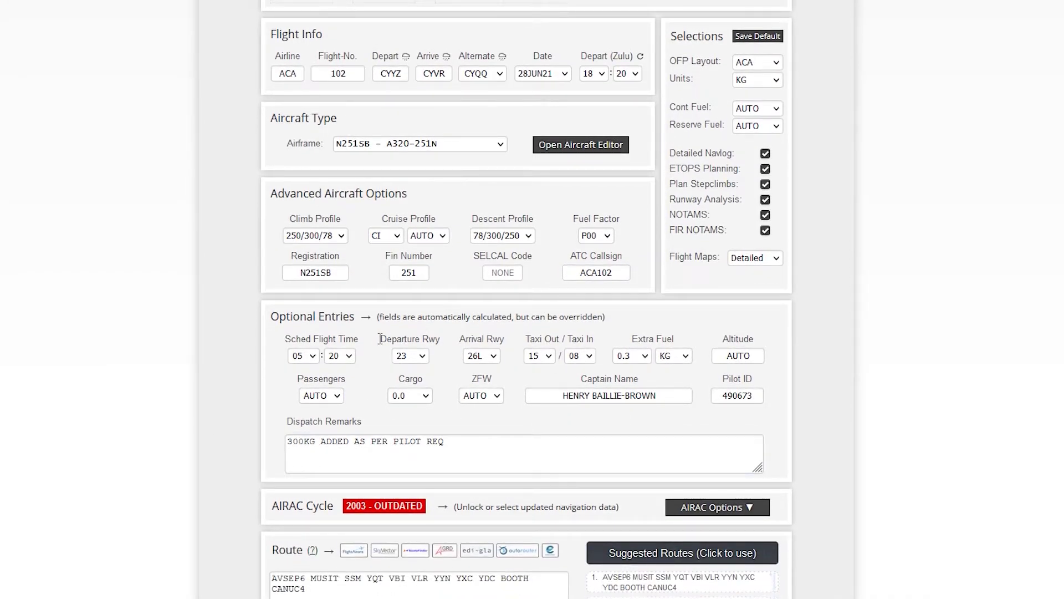
pyautogui.scroll(3, 379, 339)
pyautogui.scroll(2, 368, 340)
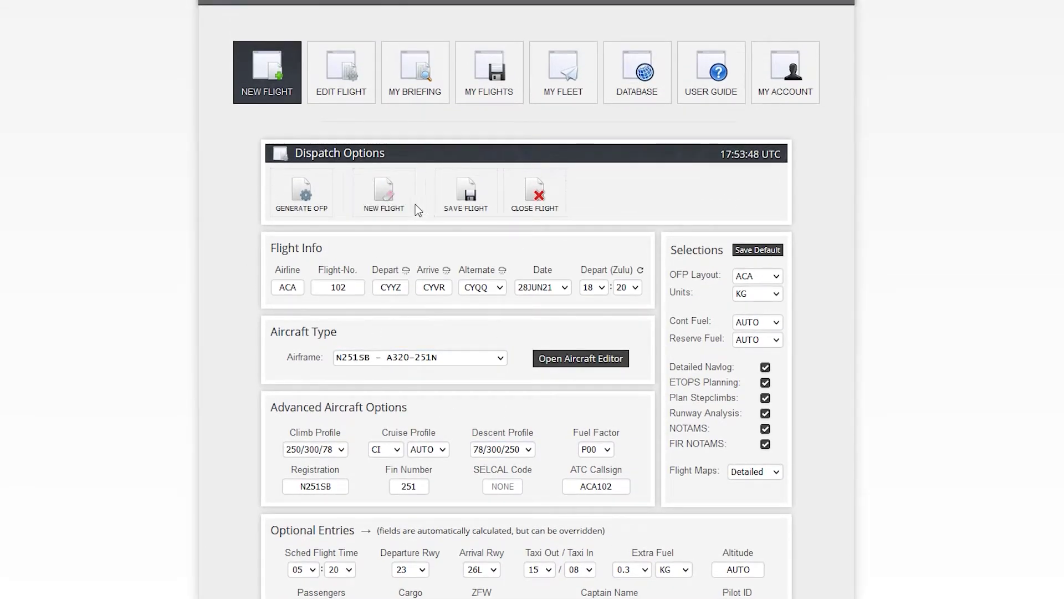
pyautogui.click(308, 200)
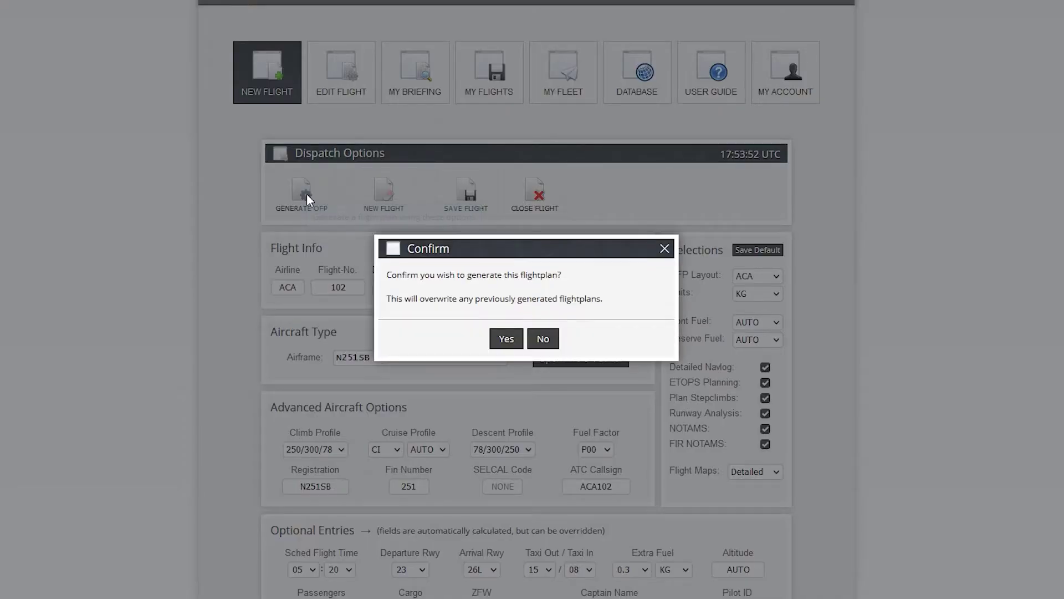
pyautogui.click(506, 338)
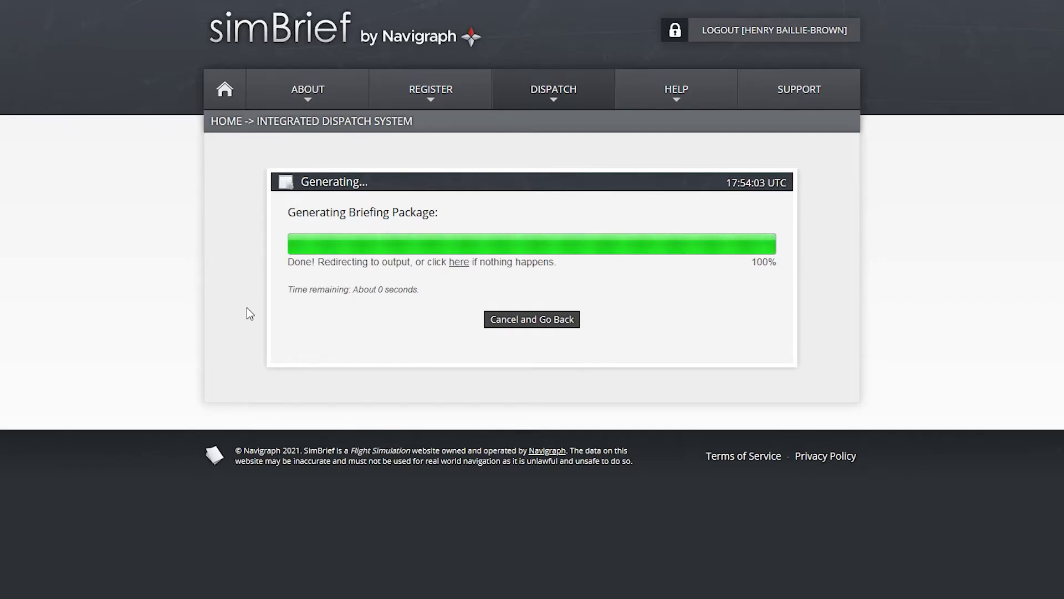
# - Scroll through the OFP summary, map and paperwork preview, dismissing the Downloader popup
pyautogui.scroll(-2, 244, 307)
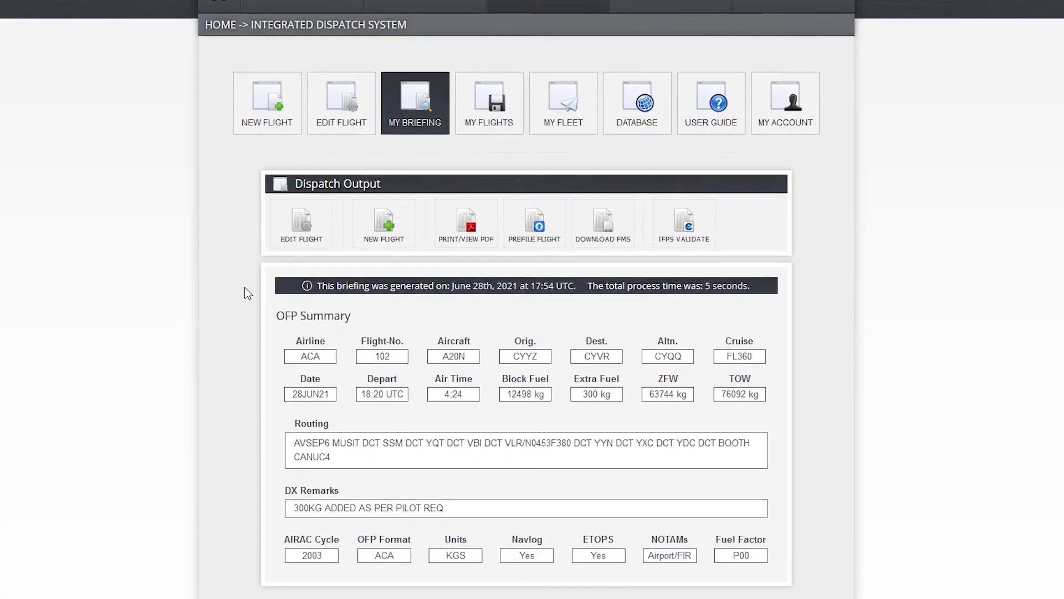
pyautogui.scroll(-3, 244, 293)
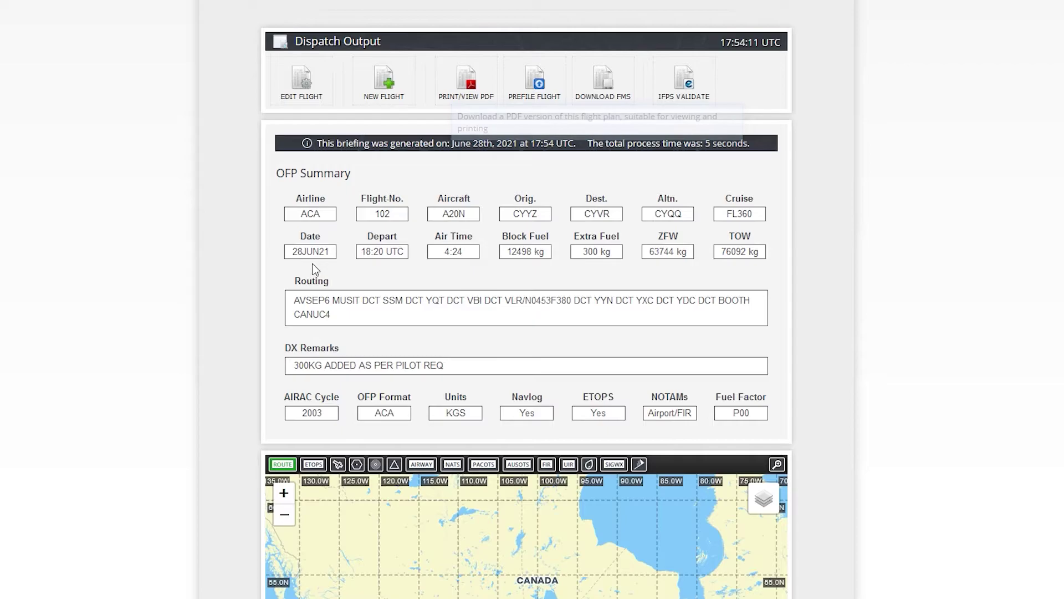
pyautogui.scroll(-2, 307, 237)
pyautogui.scroll(-1, 307, 237)
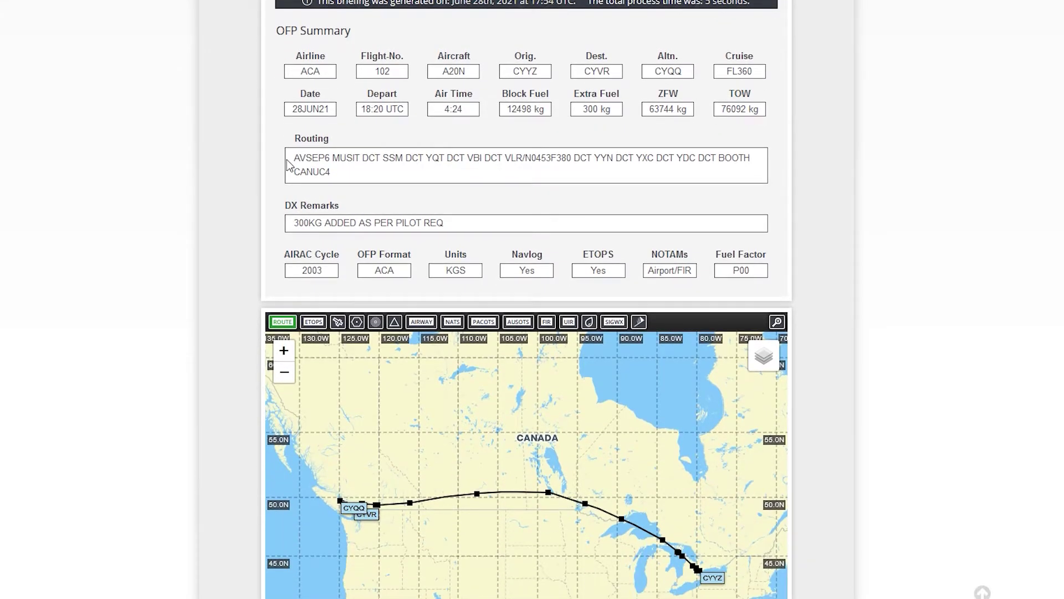
pyautogui.scroll(-14, 217, 286)
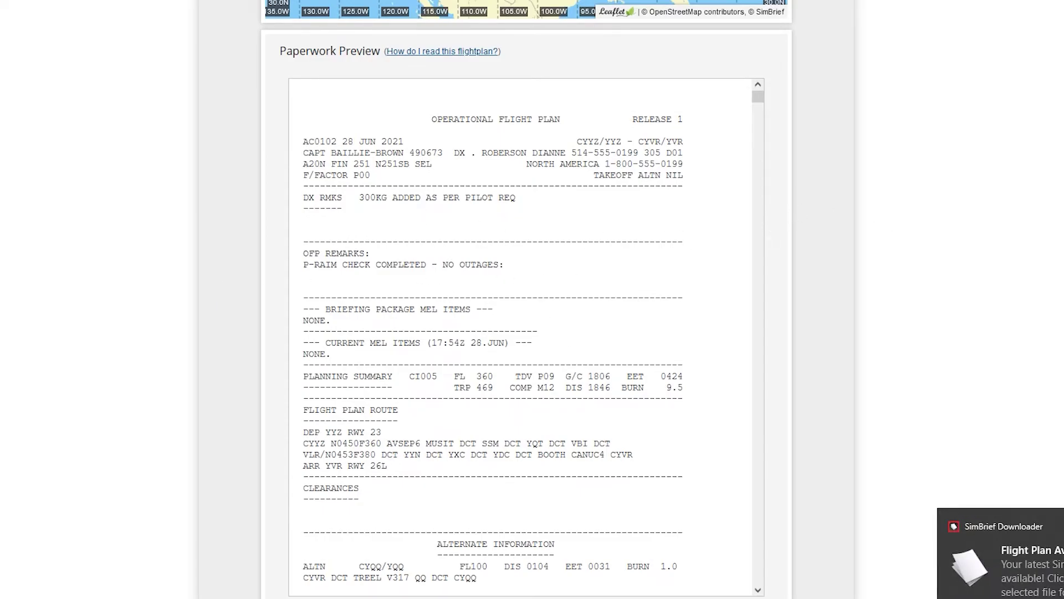
pyautogui.click(1020, 574)
# - Download the FS2020 flight plan file CYYZCYVR_MFS_28Jun21.pln
pyautogui.scroll(-20, 922, 299)
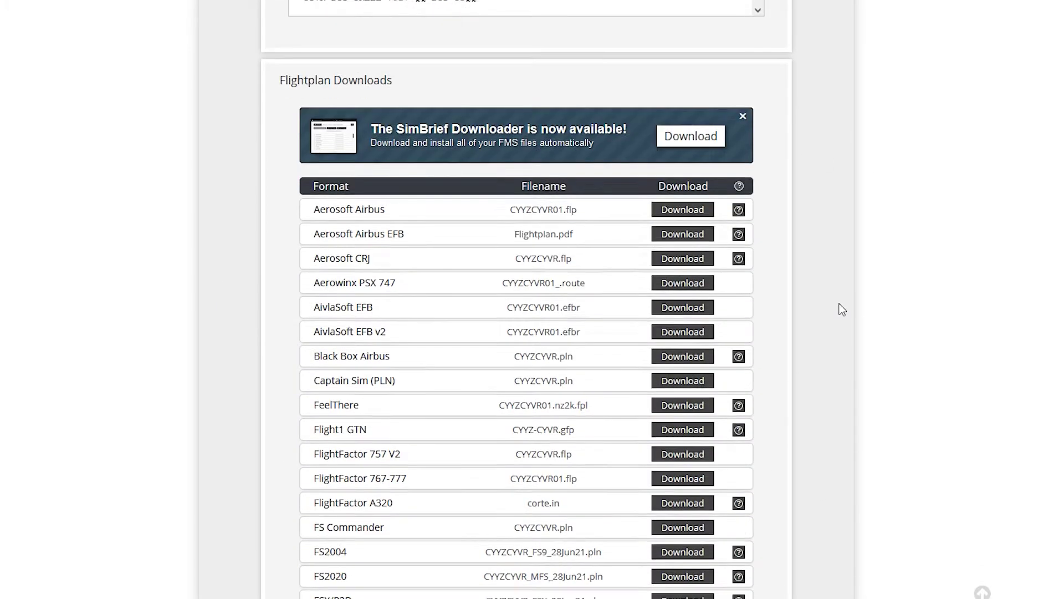
pyautogui.scroll(5, 631, 417)
pyautogui.scroll(2, 586, 104)
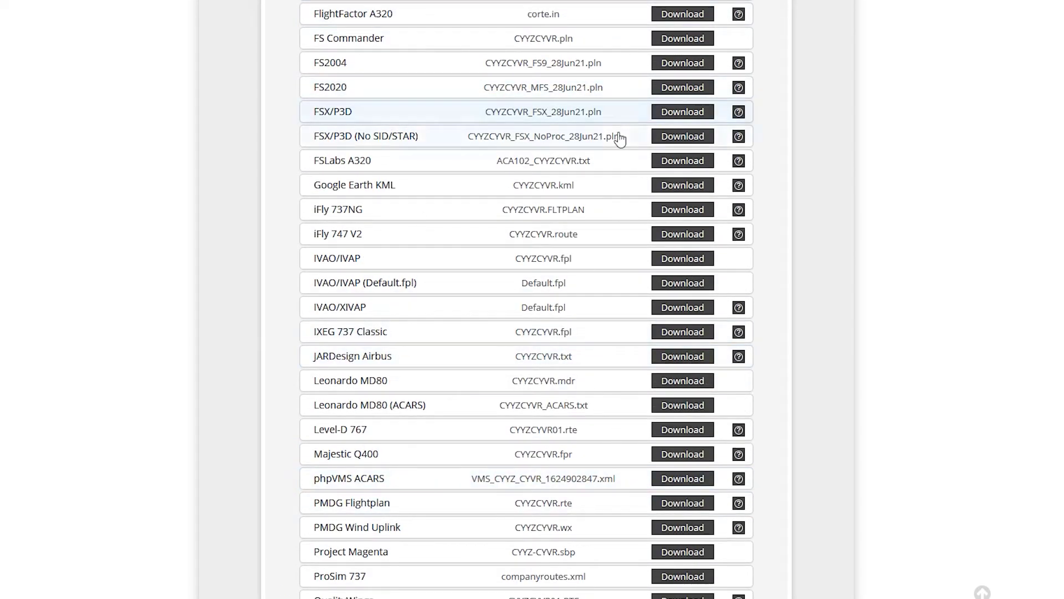
pyautogui.click(693, 87)
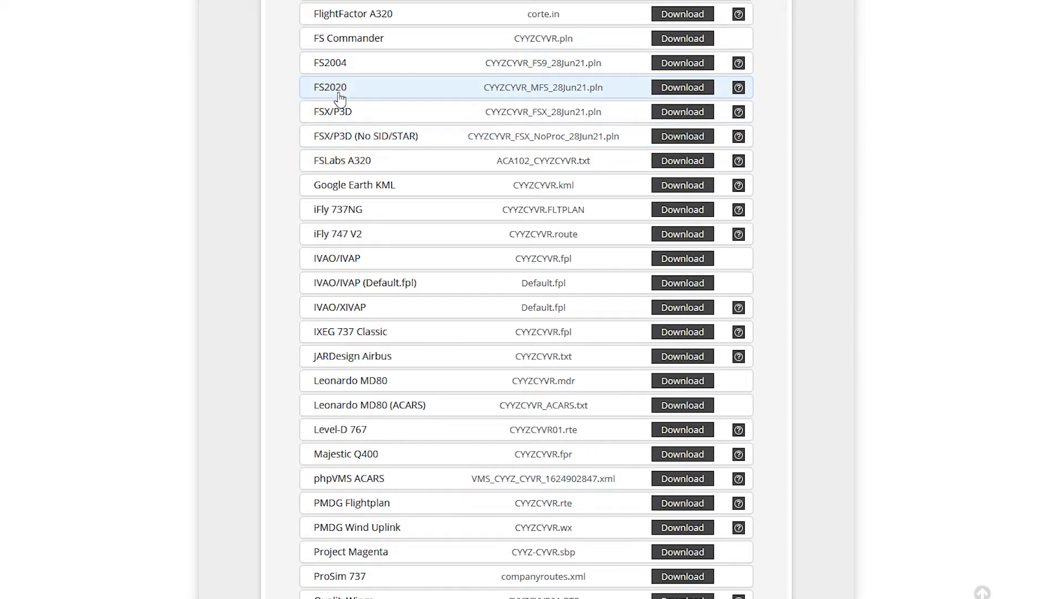
pyautogui.scroll(-3, 252, 188)
pyautogui.scroll(-9, 250, 194)
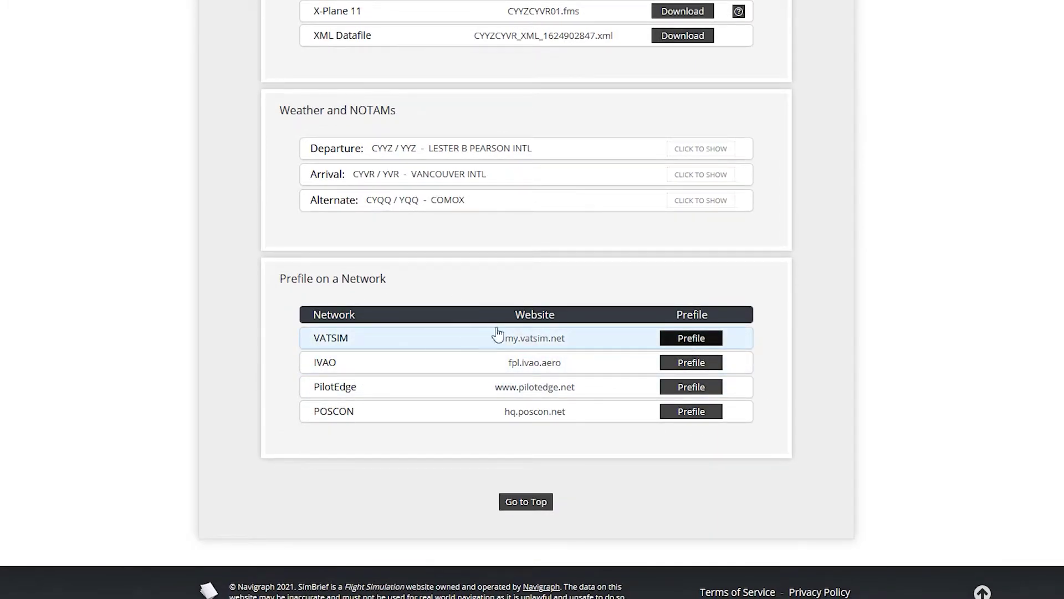
pyautogui.scroll(1, 321, 307)
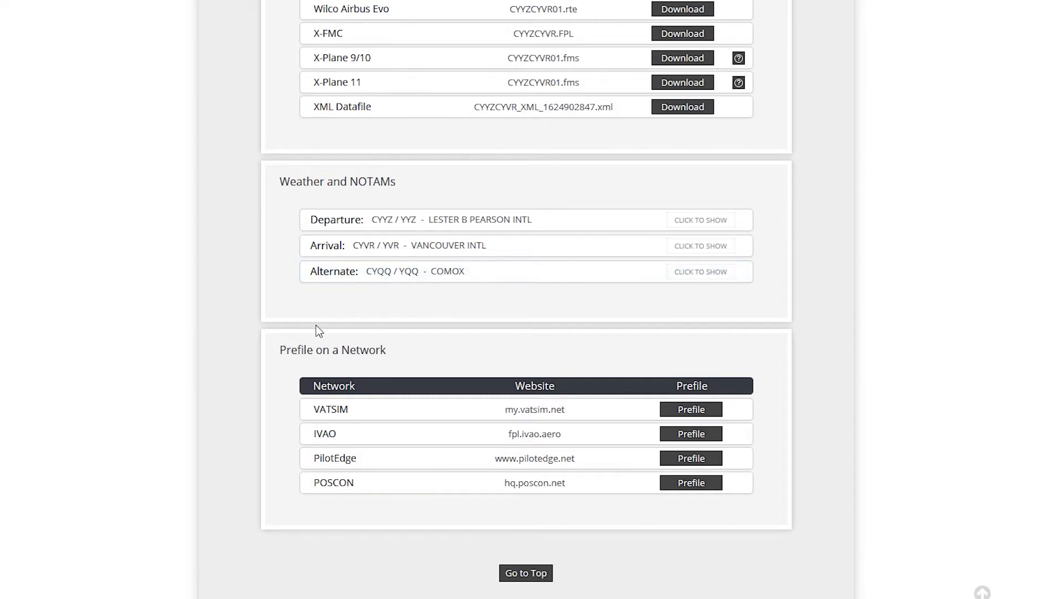
pyautogui.scroll(20, 316, 327)
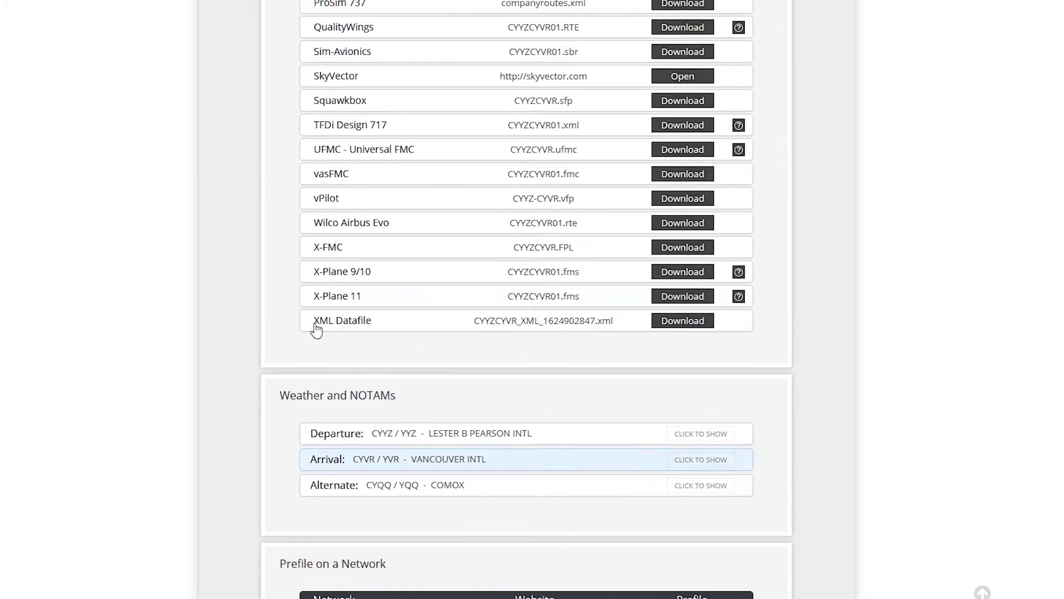
pyautogui.scroll(5, 236, 336)
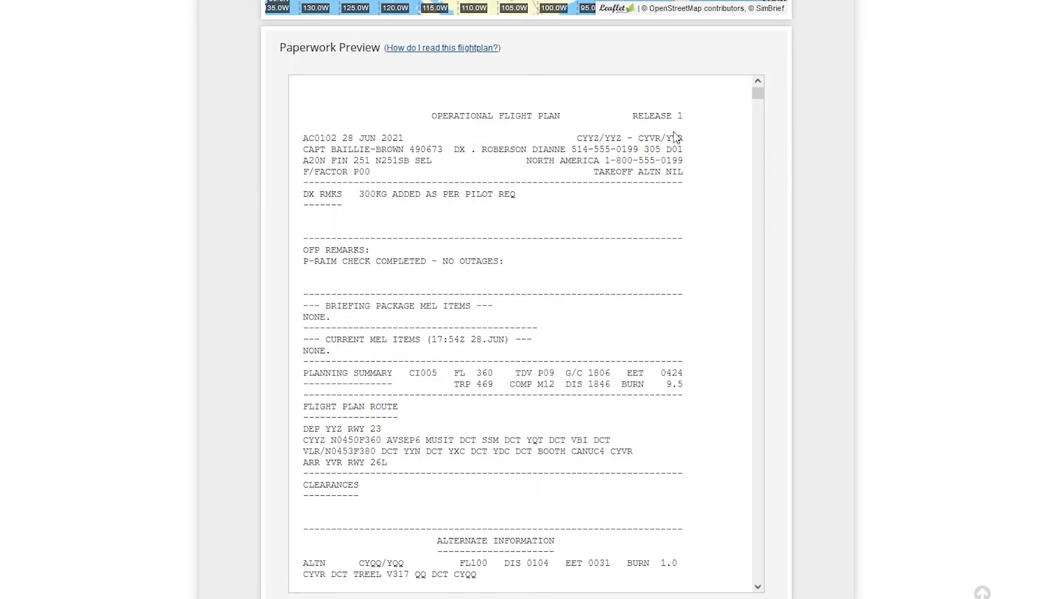
pyautogui.moveTo(413, 121); pyautogui.dragTo(679, 128)
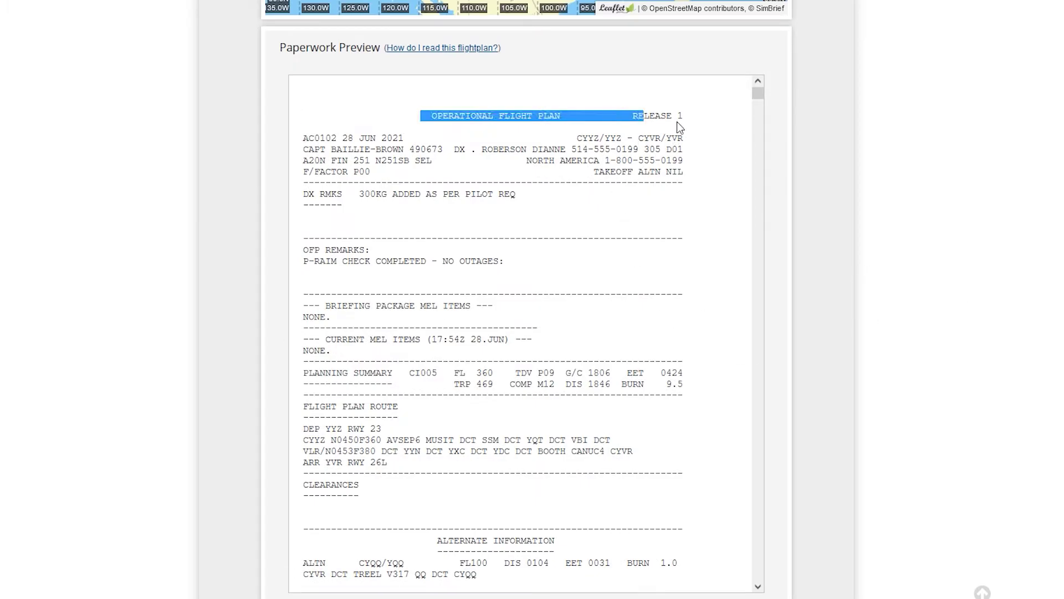
pyautogui.click(680, 127)
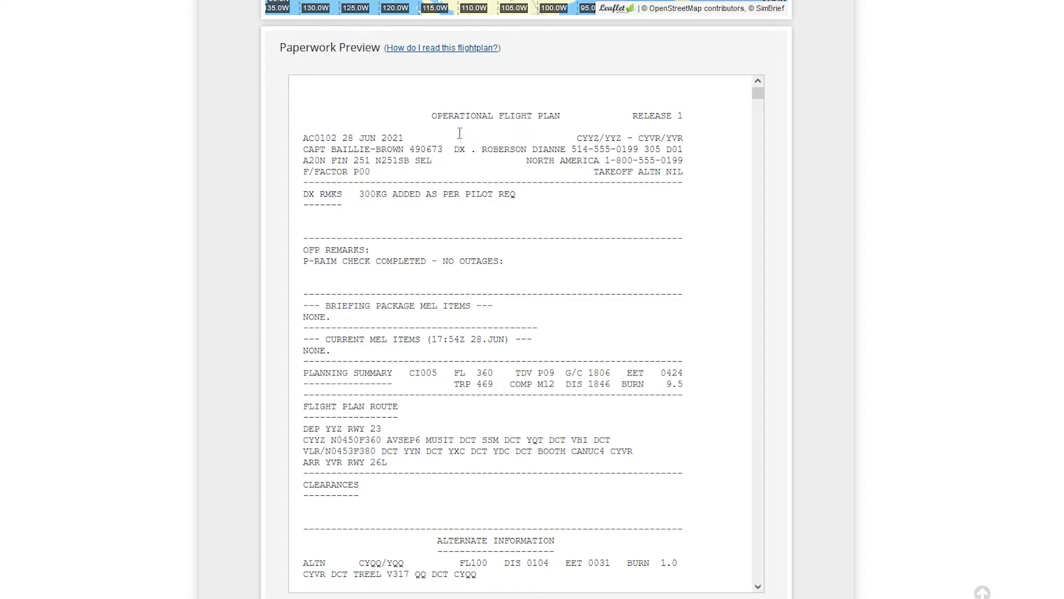
pyautogui.moveTo(689, 117); pyautogui.dragTo(611, 110)
pyautogui.tripleClick(613, 114)
pyautogui.click(490, 244)
pyautogui.moveTo(303, 143); pyautogui.dragTo(404, 139)
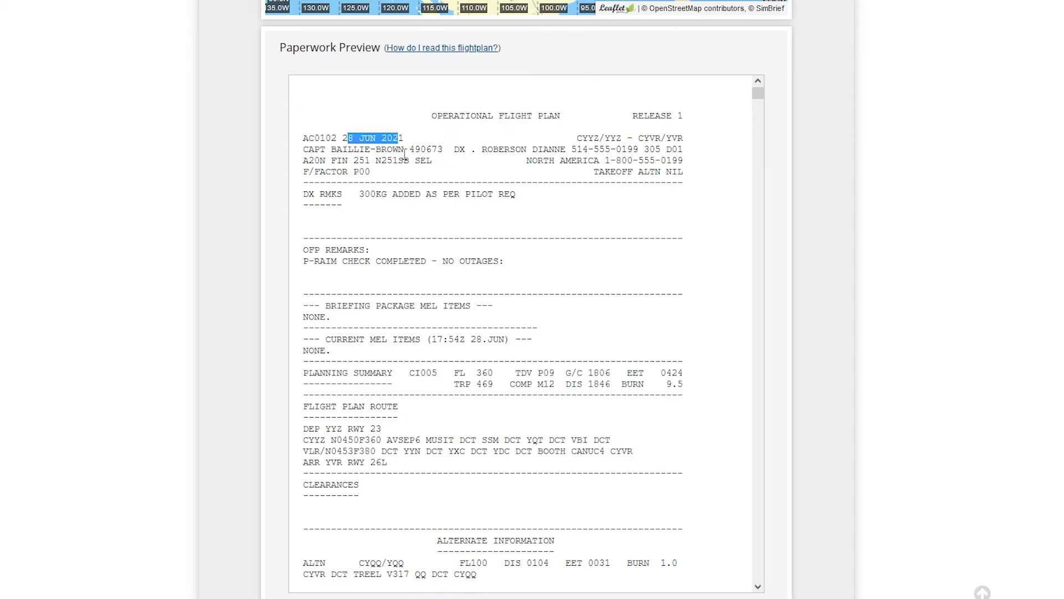
pyautogui.click(577, 139)
pyautogui.moveTo(579, 136); pyautogui.dragTo(680, 139)
pyautogui.click(676, 138)
pyautogui.moveTo(324, 153); pyautogui.dragTo(571, 149)
pyautogui.click(447, 162)
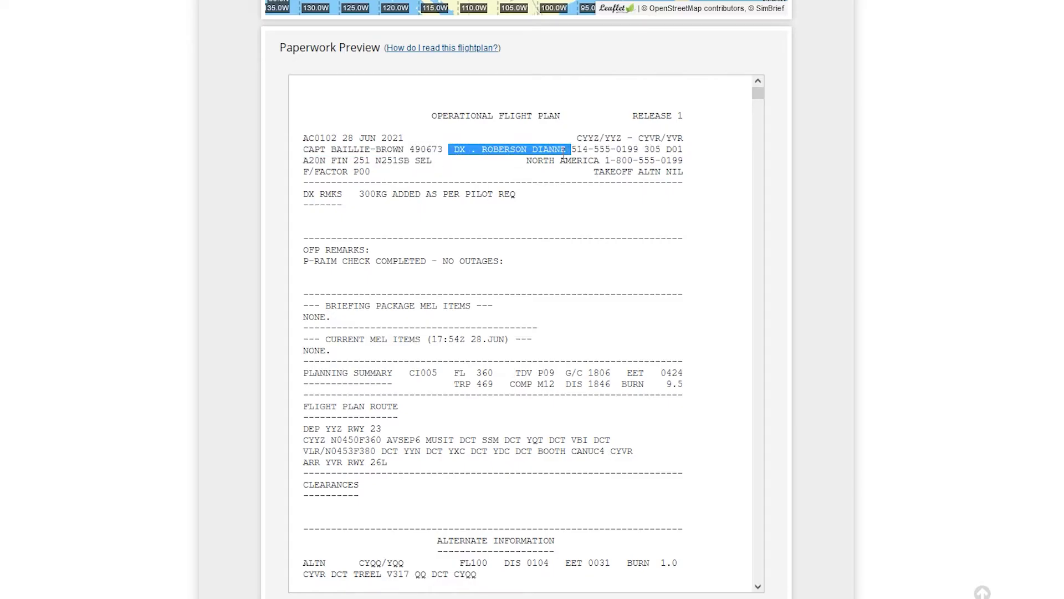
pyautogui.click(563, 154)
pyautogui.moveTo(478, 153); pyautogui.dragTo(713, 159)
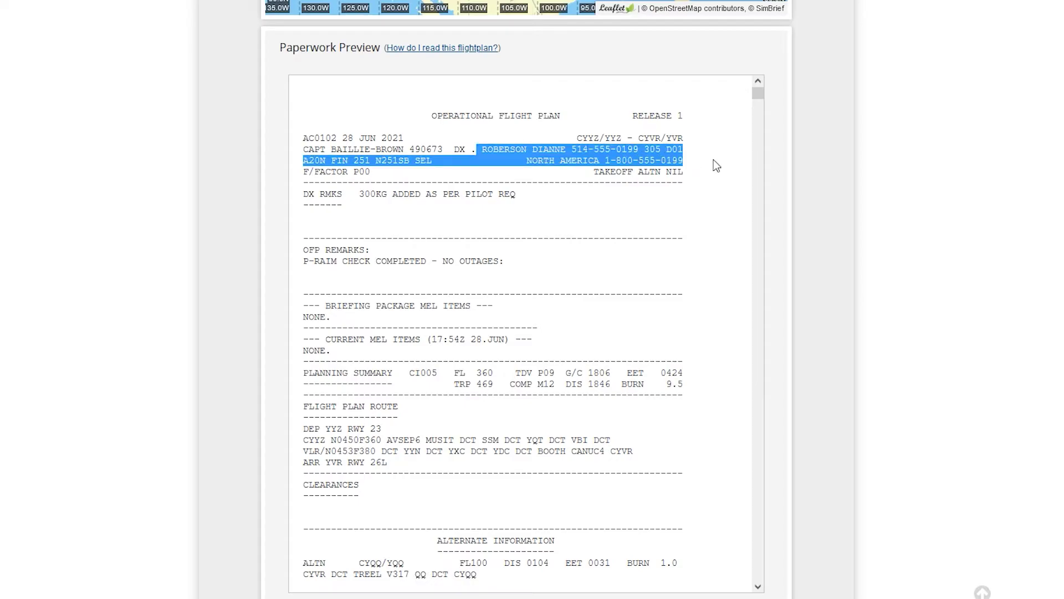
pyautogui.click(699, 154)
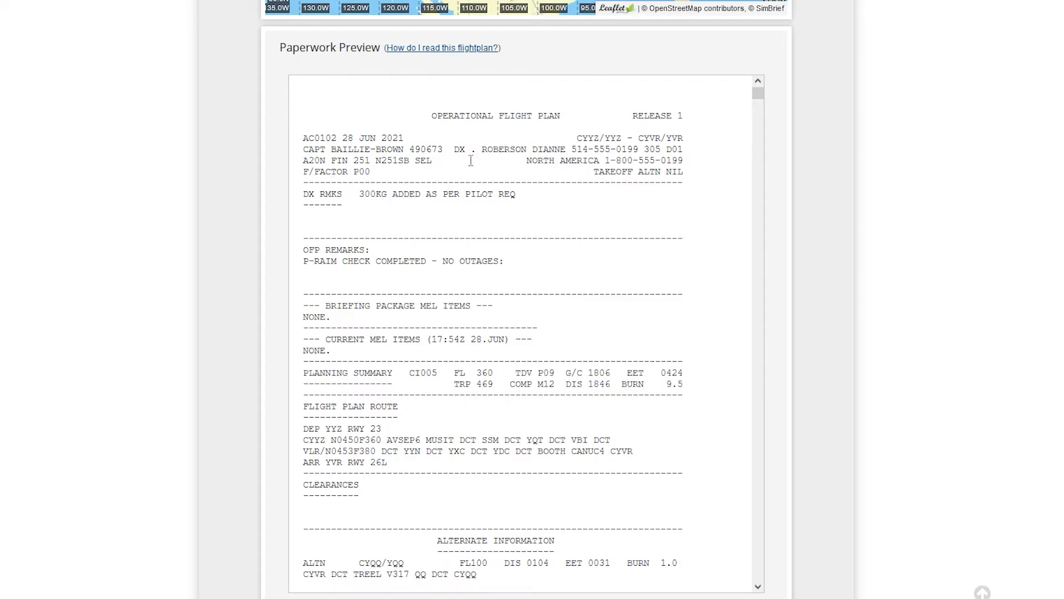
pyautogui.moveTo(484, 143); pyautogui.dragTo(581, 150)
pyautogui.click(581, 149)
pyautogui.moveTo(299, 161); pyautogui.dragTo(331, 160)
pyautogui.click(382, 162)
pyautogui.moveTo(564, 153); pyautogui.dragTo(690, 151)
pyautogui.click(693, 170)
pyautogui.moveTo(616, 168); pyautogui.dragTo(672, 169)
pyautogui.click(488, 259)
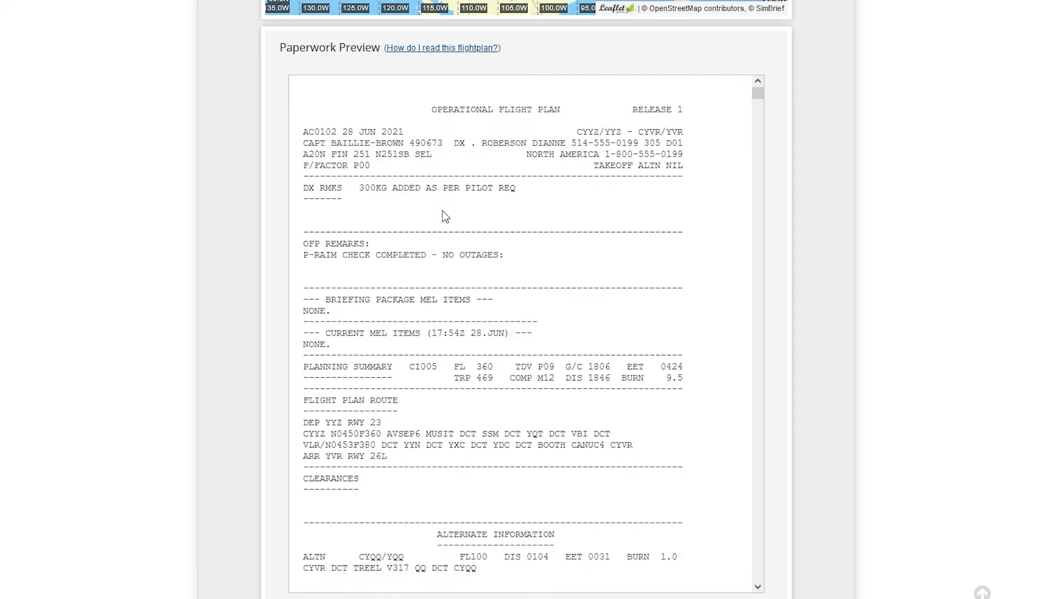
pyautogui.scroll(-3, 442, 211)
pyautogui.scroll(1, 475, 177)
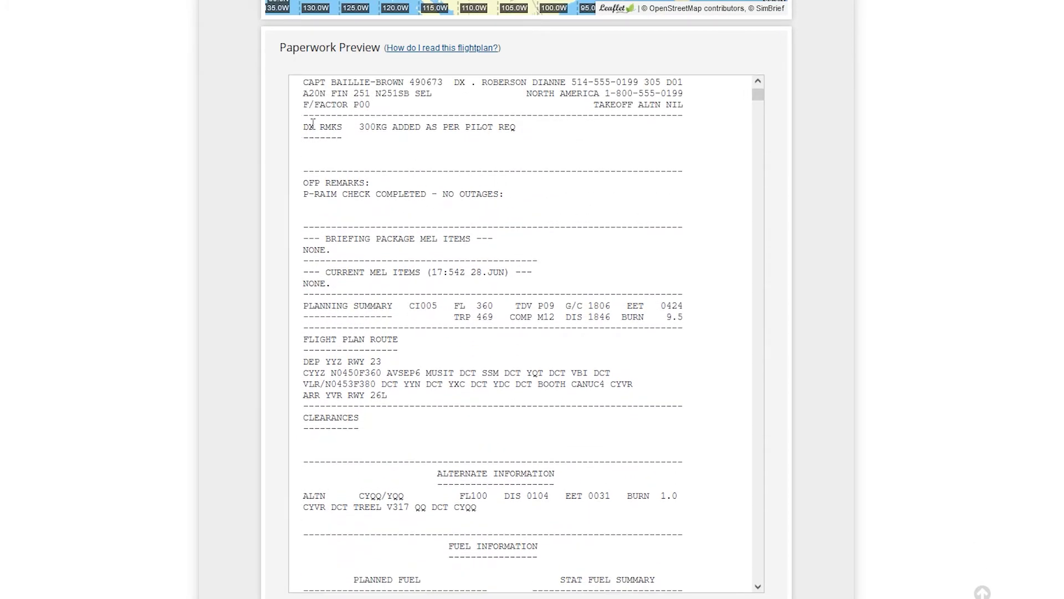
pyautogui.moveTo(312, 123); pyautogui.dragTo(456, 142)
pyautogui.click(458, 143)
pyautogui.moveTo(360, 127); pyautogui.dragTo(471, 129)
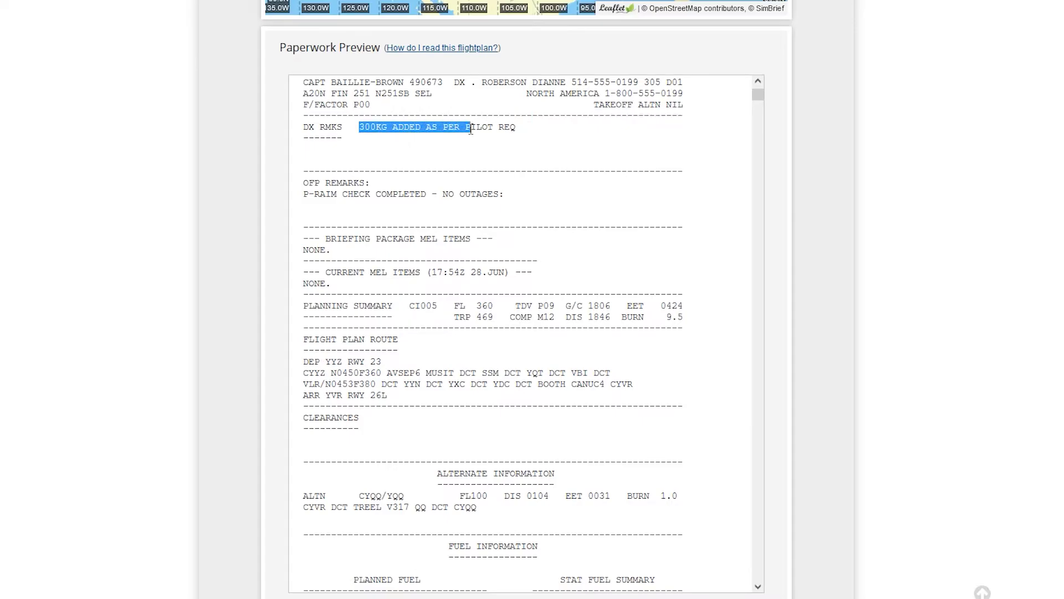
pyautogui.click(471, 129)
pyautogui.scroll(3, 470, 130)
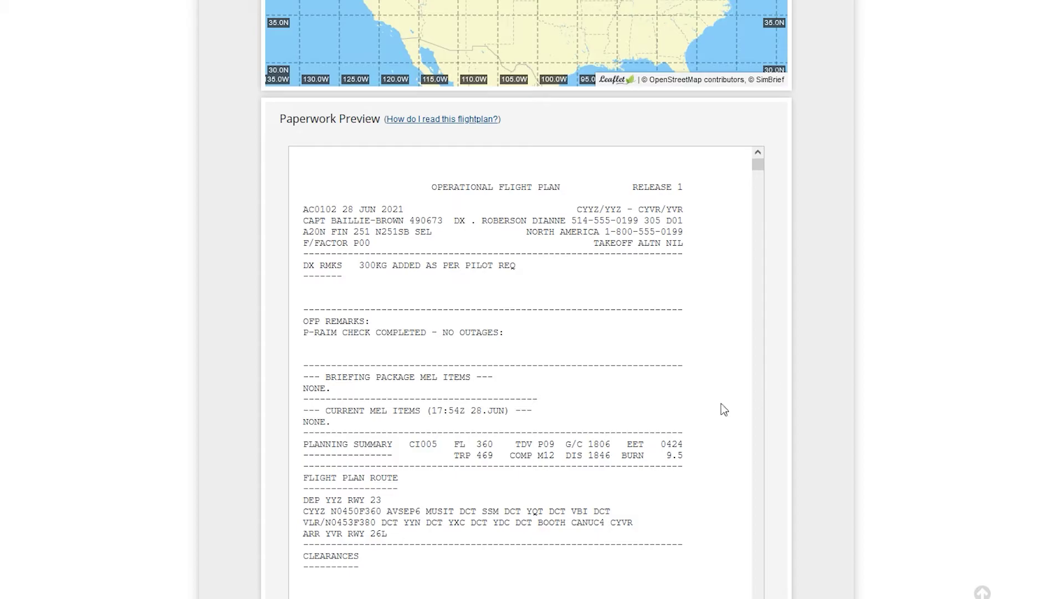
pyautogui.scroll(-2, 65, 356)
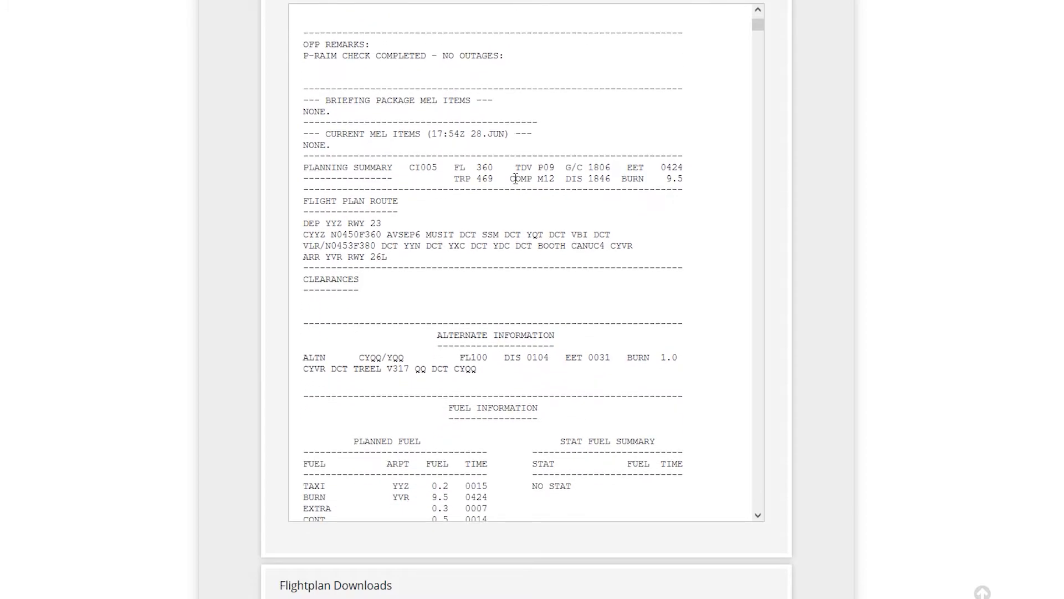
pyautogui.moveTo(330, 101); pyautogui.dragTo(497, 105)
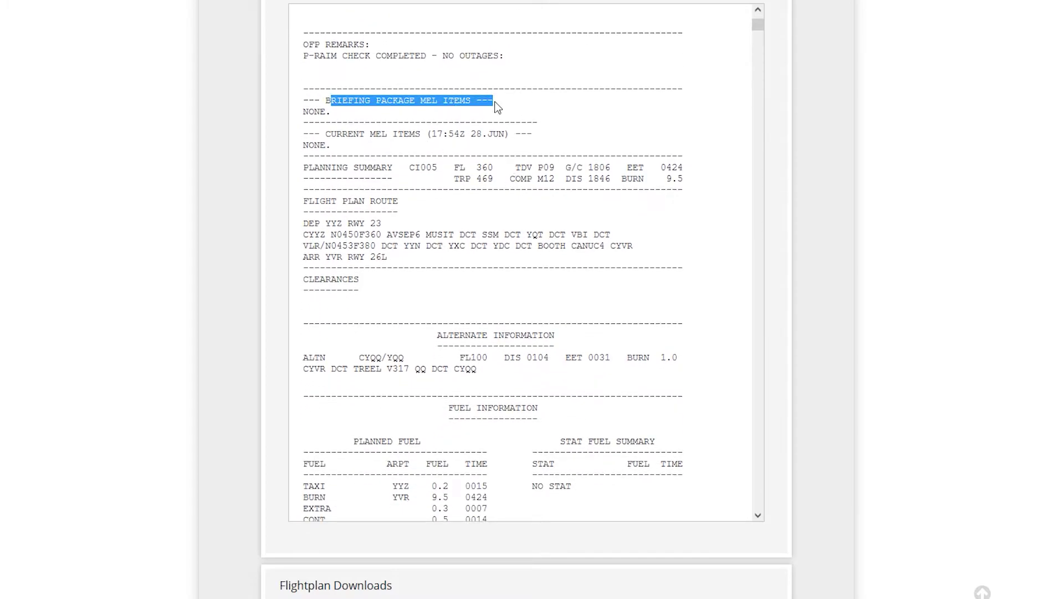
pyautogui.moveTo(354, 100); pyautogui.dragTo(504, 101)
pyautogui.click(485, 136)
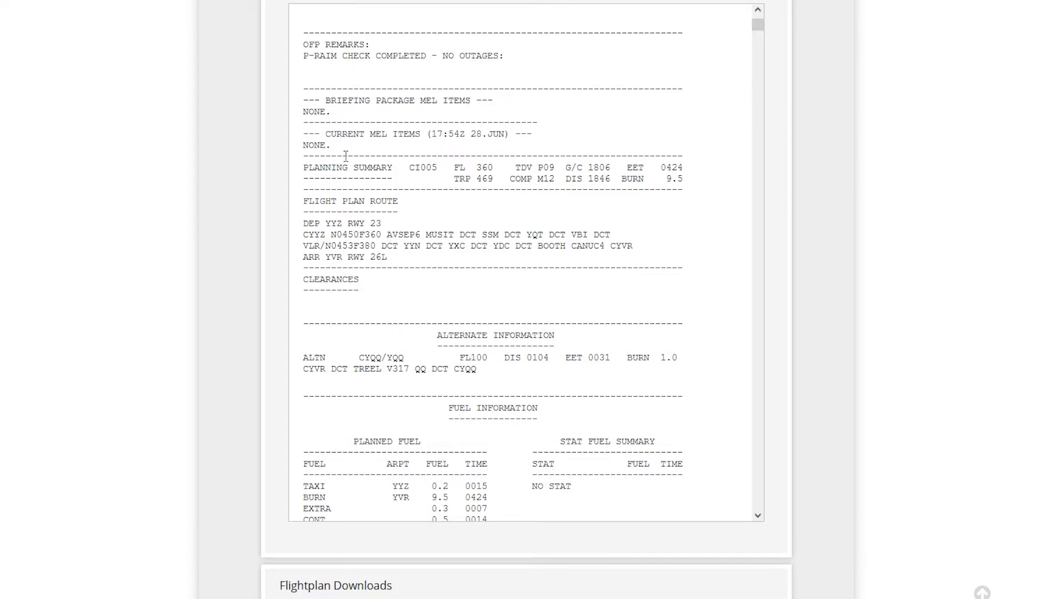
pyautogui.moveTo(326, 134); pyautogui.dragTo(512, 135)
pyautogui.click(393, 179)
pyautogui.moveTo(305, 168); pyautogui.dragTo(698, 171)
pyautogui.click(698, 180)
pyautogui.scroll(-1, 587, 258)
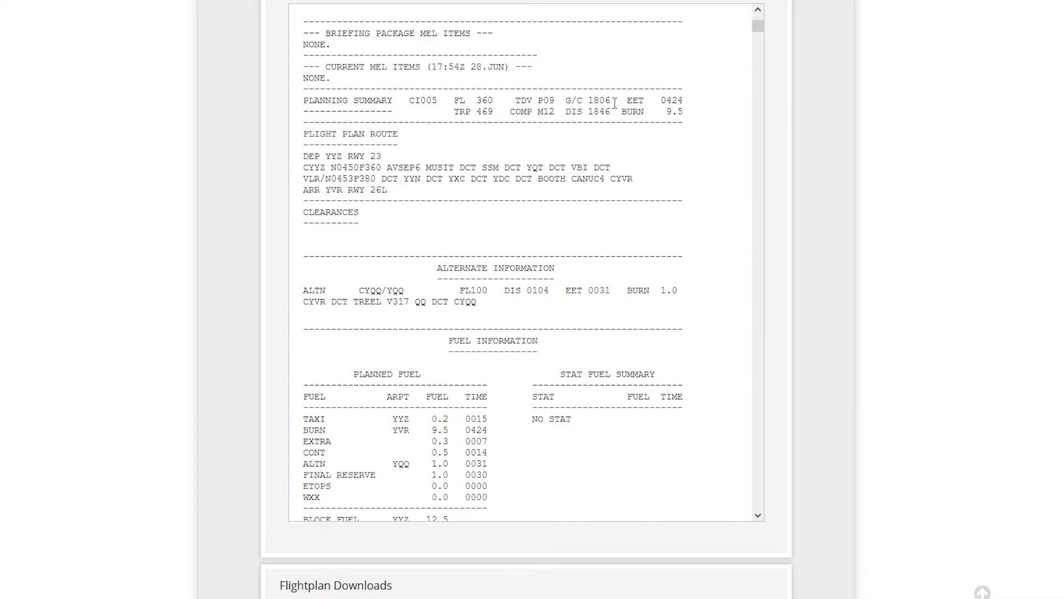
pyautogui.moveTo(450, 100); pyautogui.dragTo(486, 102)
pyautogui.click(496, 101)
pyautogui.moveTo(453, 100); pyautogui.dragTo(495, 102)
pyautogui.click(497, 107)
pyautogui.moveTo(453, 112); pyautogui.dragTo(496, 112)
pyautogui.click(495, 113)
pyautogui.click(497, 117)
pyautogui.moveTo(413, 100)
pyautogui.mouseDown()
pyautogui.moveTo(438, 100)
pyautogui.moveTo(416, 102)
pyautogui.mouseUp()
pyautogui.click(417, 105)
pyautogui.moveTo(428, 103); pyautogui.dragTo(444, 103)
pyautogui.click(563, 103)
pyautogui.moveTo(563, 103); pyautogui.dragTo(610, 102)
pyautogui.click(610, 102)
pyautogui.moveTo(611, 104); pyautogui.dragTo(582, 101)
pyautogui.click(592, 106)
pyautogui.moveTo(583, 111)
pyautogui.mouseDown()
pyautogui.moveTo(613, 120)
pyautogui.moveTo(616, 106)
pyautogui.mouseUp()
pyautogui.moveTo(599, 100); pyautogui.dragTo(583, 98)
pyautogui.click(594, 133)
pyautogui.moveTo(667, 101); pyautogui.dragTo(691, 107)
pyautogui.click(691, 107)
pyautogui.moveTo(610, 100); pyautogui.dragTo(636, 102)
pyautogui.click(656, 120)
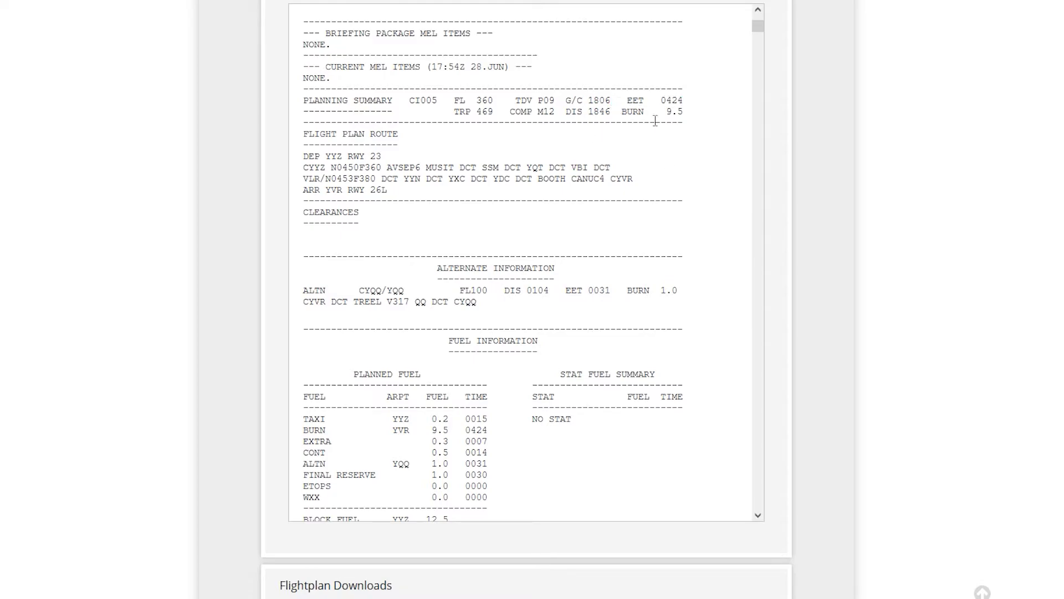
pyautogui.click(684, 115)
pyautogui.scroll(-2, 471, 214)
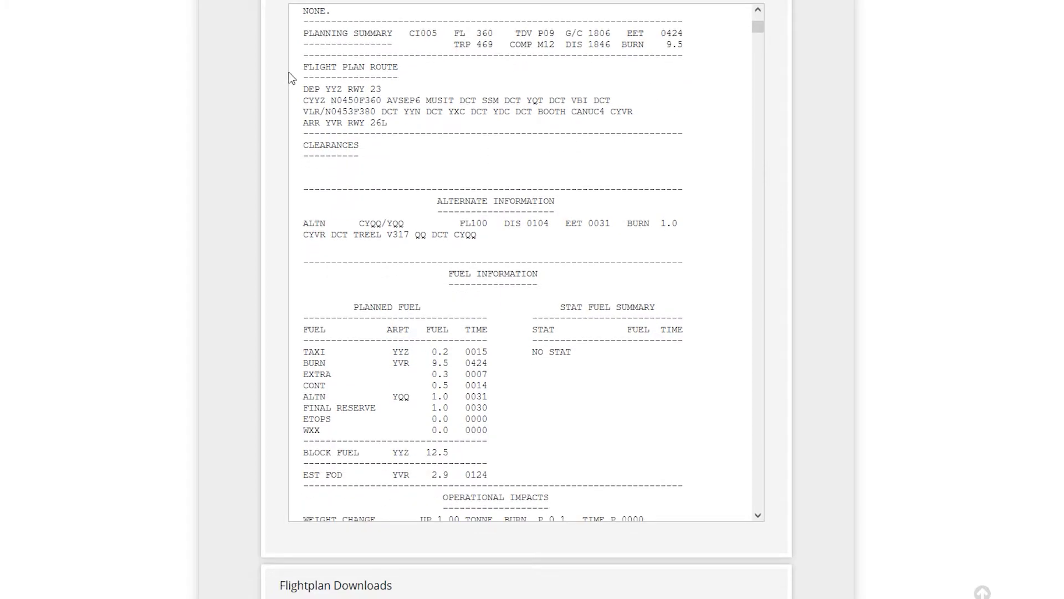
pyautogui.moveTo(303, 67); pyautogui.dragTo(308, 68)
pyautogui.click(315, 88)
pyautogui.moveTo(308, 87); pyautogui.dragTo(388, 90)
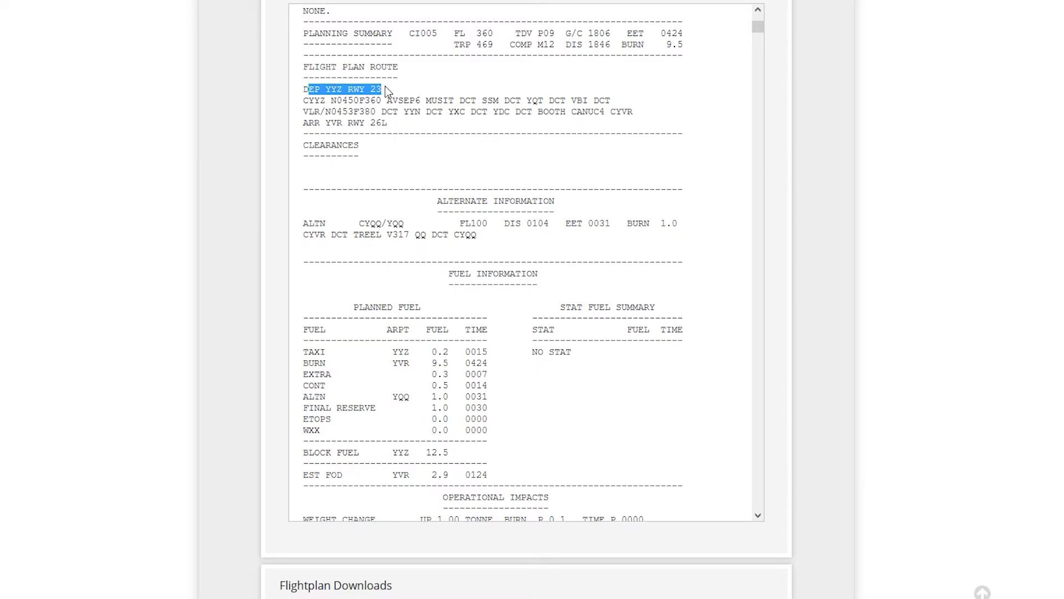
pyautogui.click(371, 122)
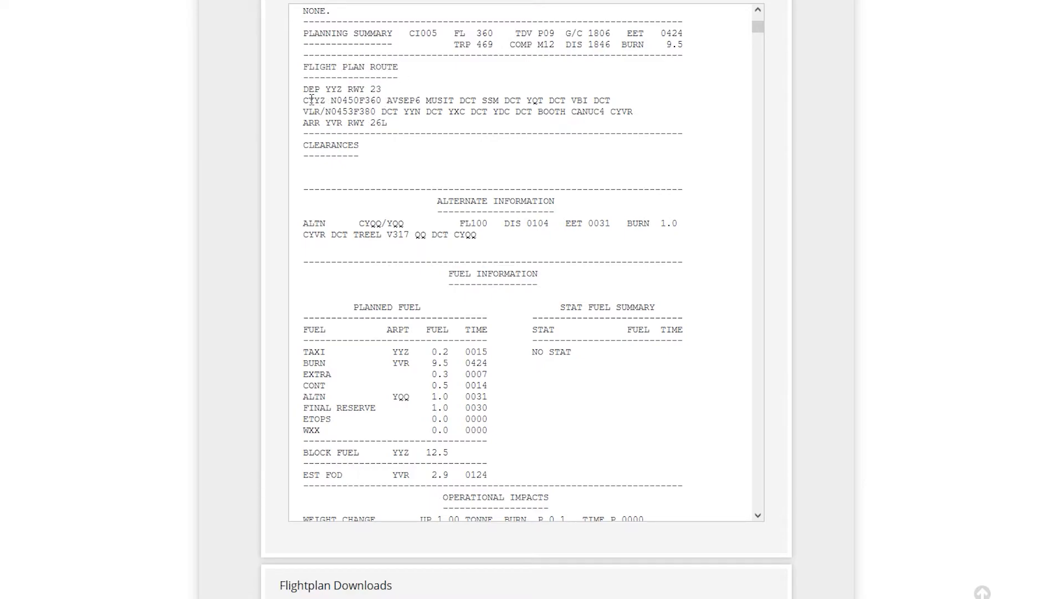
pyautogui.moveTo(305, 100); pyautogui.dragTo(421, 99)
pyautogui.click(396, 100)
pyautogui.doubleClick(576, 112)
pyautogui.click(585, 125)
pyautogui.scroll(-1, 356, 187)
pyautogui.scroll(-1, 356, 187)
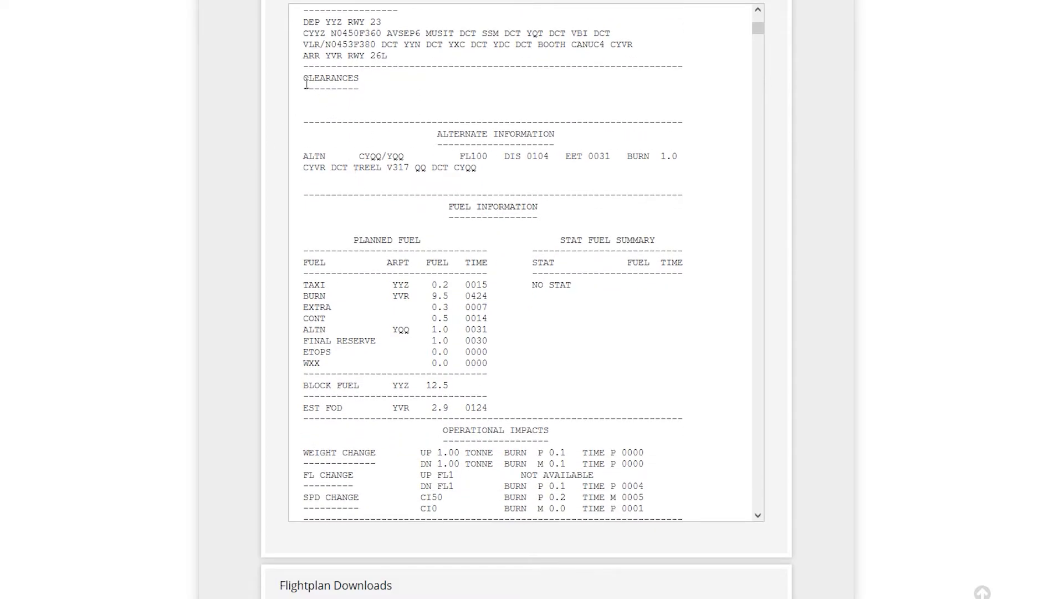
pyautogui.moveTo(305, 78); pyautogui.dragTo(571, 107)
pyautogui.click(571, 107)
pyautogui.scroll(-2, 340, 165)
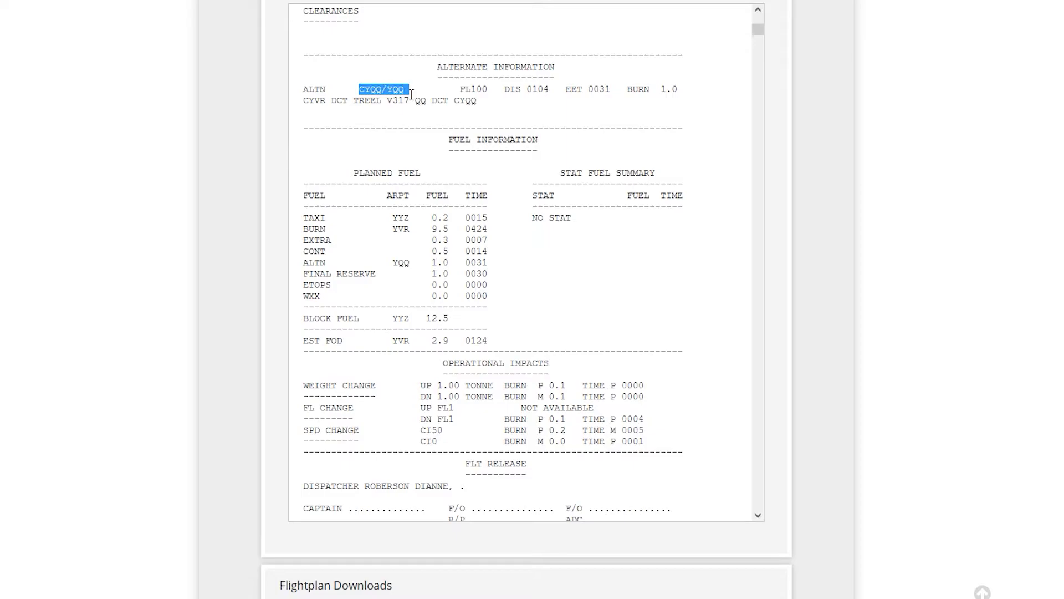
pyautogui.click(413, 138)
pyautogui.moveTo(460, 89)
pyautogui.mouseDown()
pyautogui.moveTo(695, 99)
pyautogui.moveTo(661, 89)
pyautogui.mouseUp()
pyautogui.click(482, 117)
pyautogui.click(578, 87)
pyautogui.click(617, 94)
pyautogui.click(666, 89)
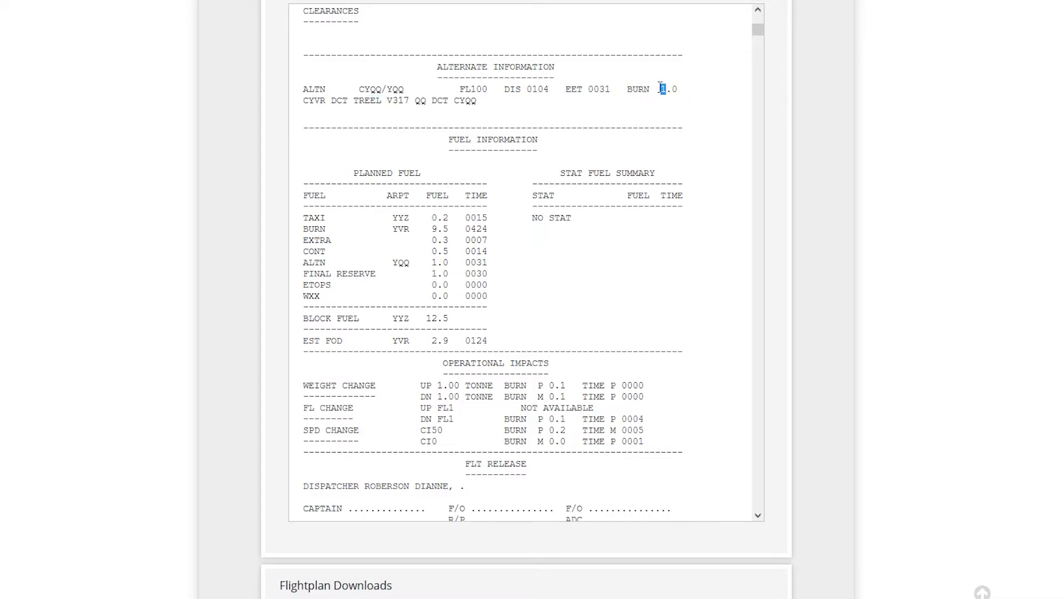
pyautogui.scroll(-1, 535, 174)
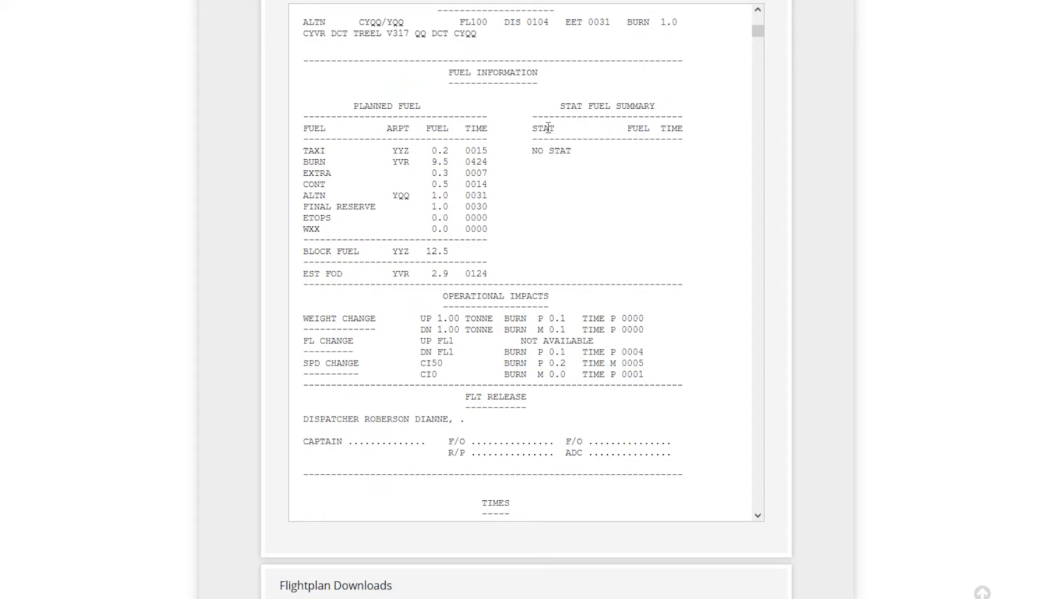
pyautogui.scroll(-1, 548, 128)
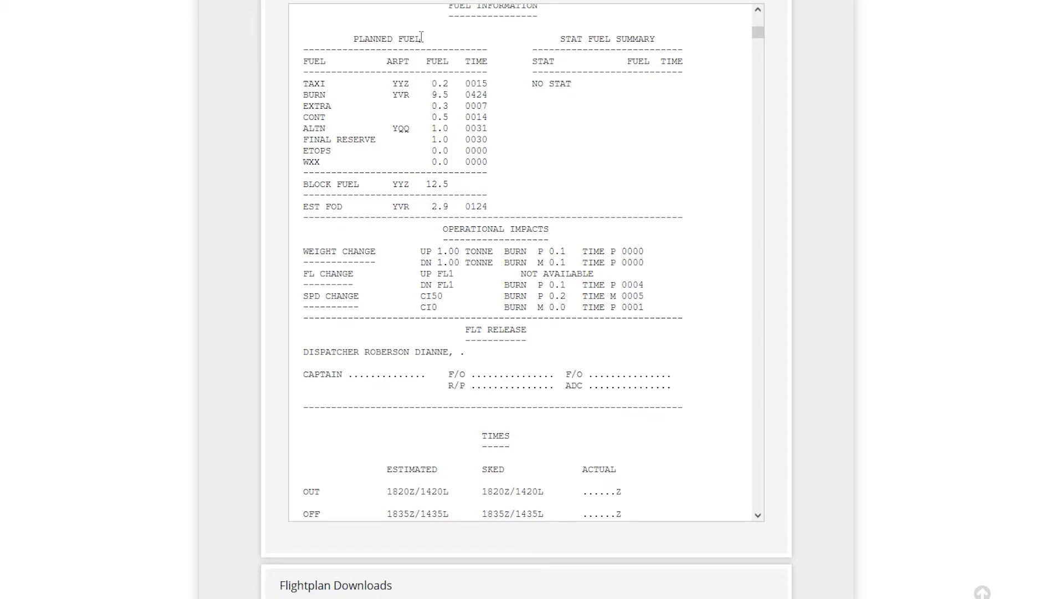
pyautogui.scroll(-1, 420, 89)
pyautogui.scroll(1, 420, 89)
pyautogui.moveTo(303, 83); pyautogui.dragTo(487, 94)
pyautogui.click(436, 82)
pyautogui.doubleClick(449, 84)
pyautogui.click(448, 84)
pyautogui.moveTo(342, 95); pyautogui.dragTo(501, 100)
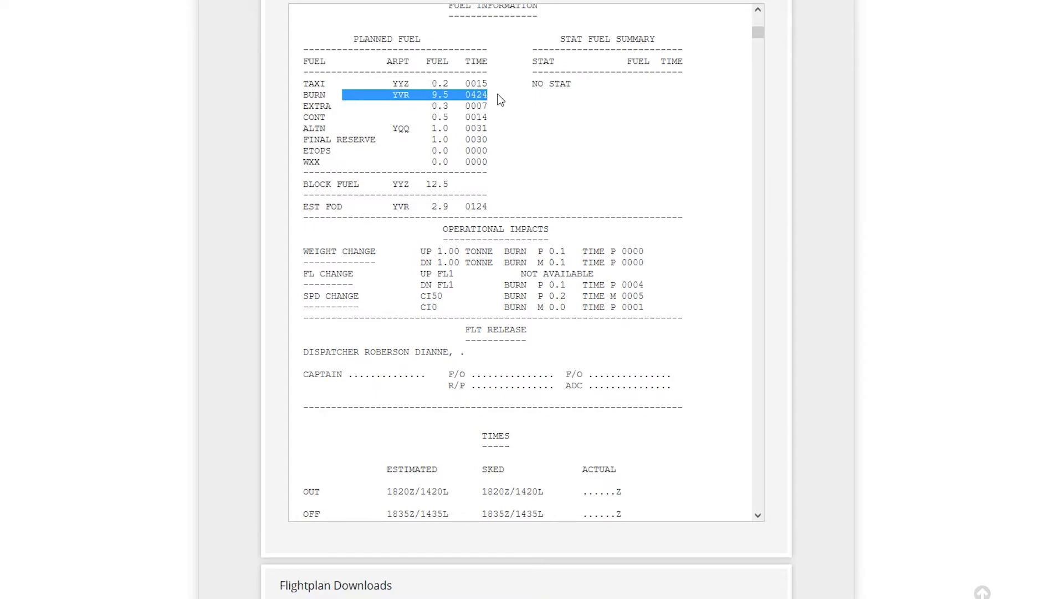
pyautogui.click(444, 95)
pyautogui.doubleClick(441, 96)
pyautogui.click(440, 95)
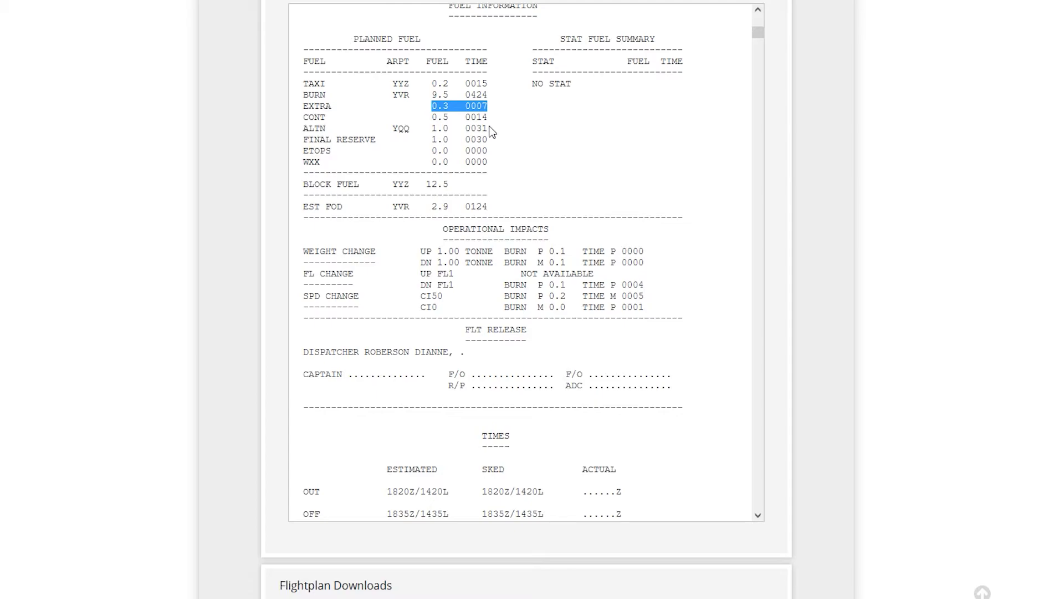
pyautogui.click(482, 115)
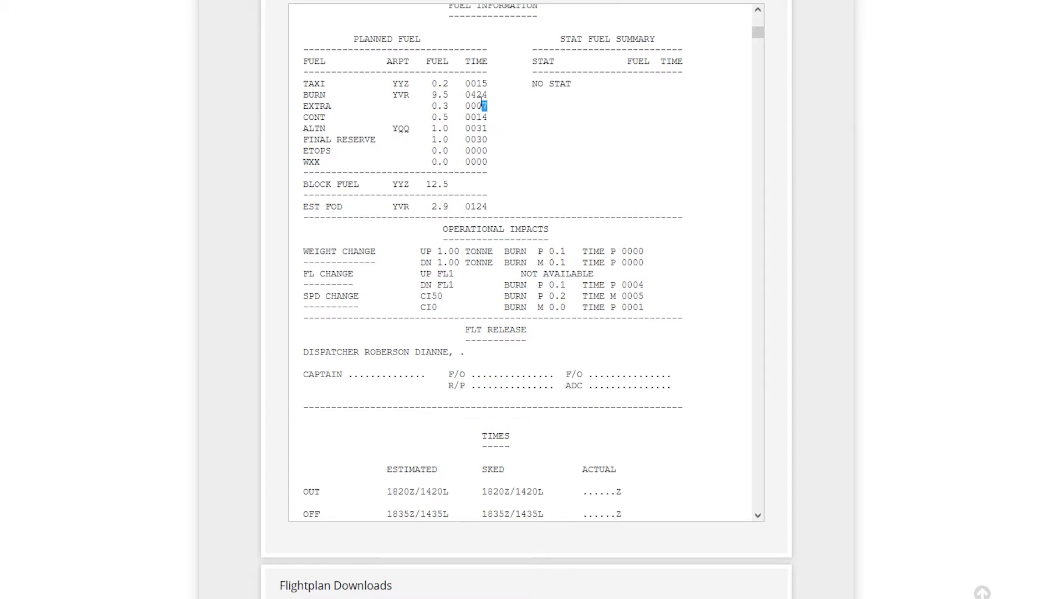
pyautogui.click(482, 103)
pyautogui.moveTo(487, 119); pyautogui.dragTo(306, 123)
pyautogui.moveTo(487, 128); pyautogui.dragTo(297, 134)
pyautogui.moveTo(386, 131); pyautogui.dragTo(405, 131)
pyautogui.click(422, 131)
pyautogui.doubleClick(485, 128)
pyautogui.moveTo(303, 141); pyautogui.dragTo(491, 141)
pyautogui.click(491, 141)
pyautogui.moveTo(303, 150); pyautogui.dragTo(490, 150)
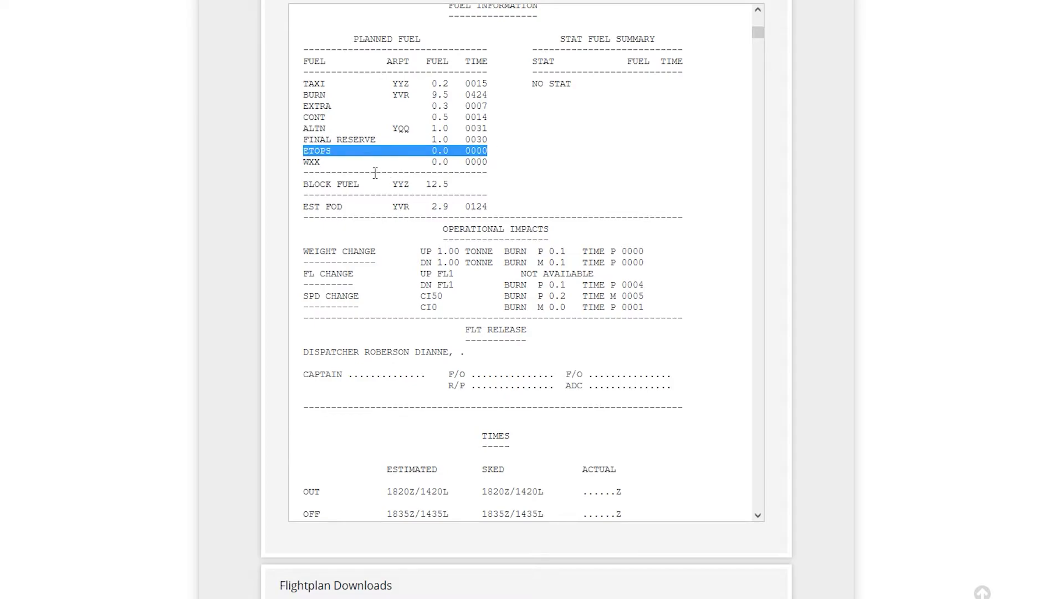
pyautogui.click(311, 171)
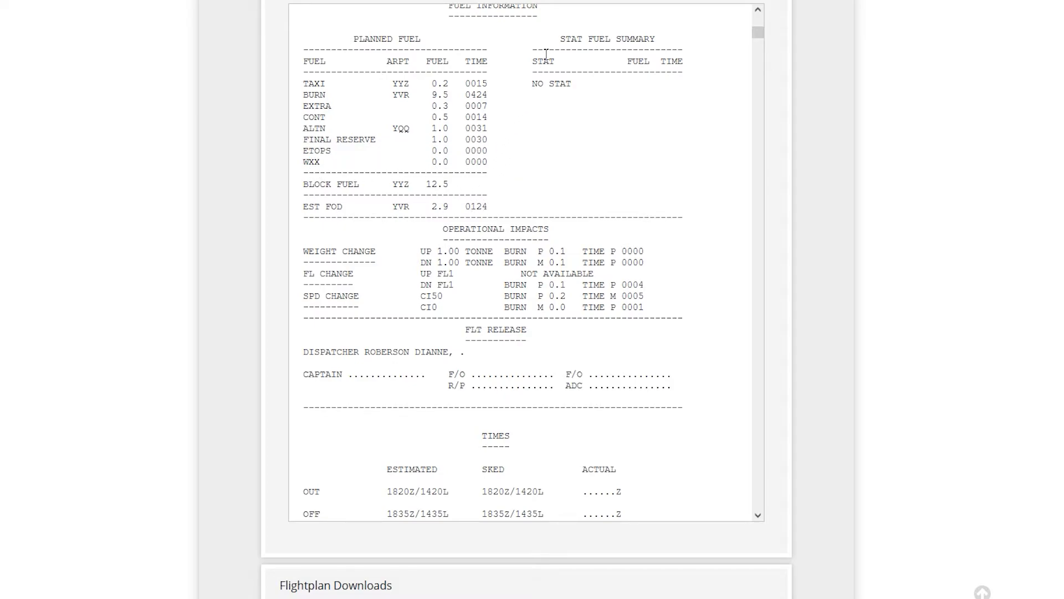
pyautogui.moveTo(546, 54); pyautogui.dragTo(575, 119)
pyautogui.click(520, 190)
pyautogui.scroll(-3, 520, 190)
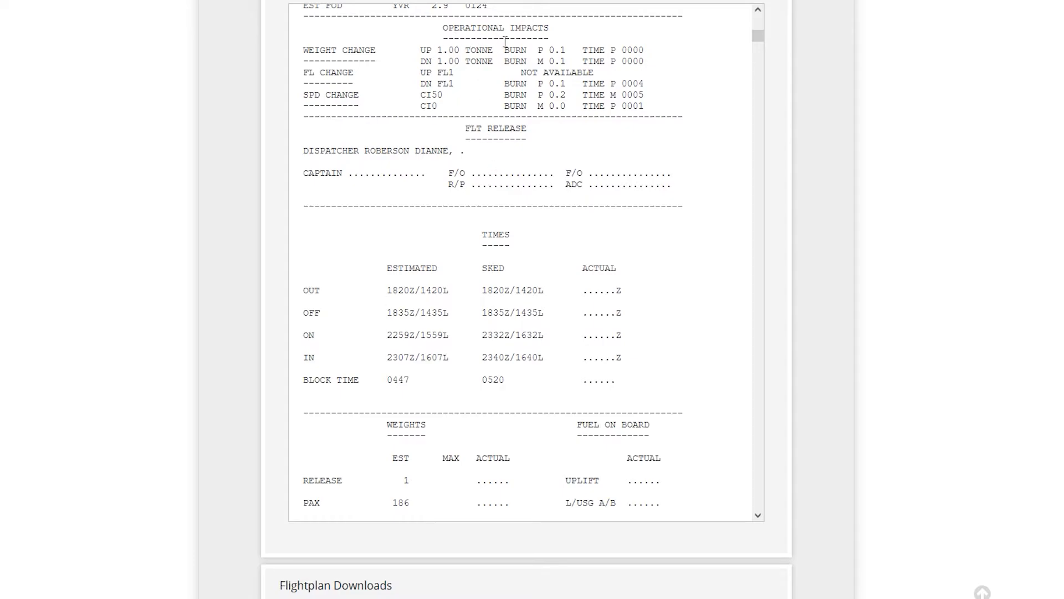
pyautogui.moveTo(537, 49); pyautogui.dragTo(566, 51)
pyautogui.click(566, 51)
pyautogui.doubleClick(563, 49)
pyautogui.click(491, 114)
pyautogui.moveTo(425, 61); pyautogui.dragTo(566, 61)
pyautogui.click(566, 61)
pyautogui.moveTo(422, 70); pyautogui.dragTo(594, 72)
pyautogui.click(582, 94)
pyautogui.moveTo(427, 84); pyautogui.dragTo(685, 87)
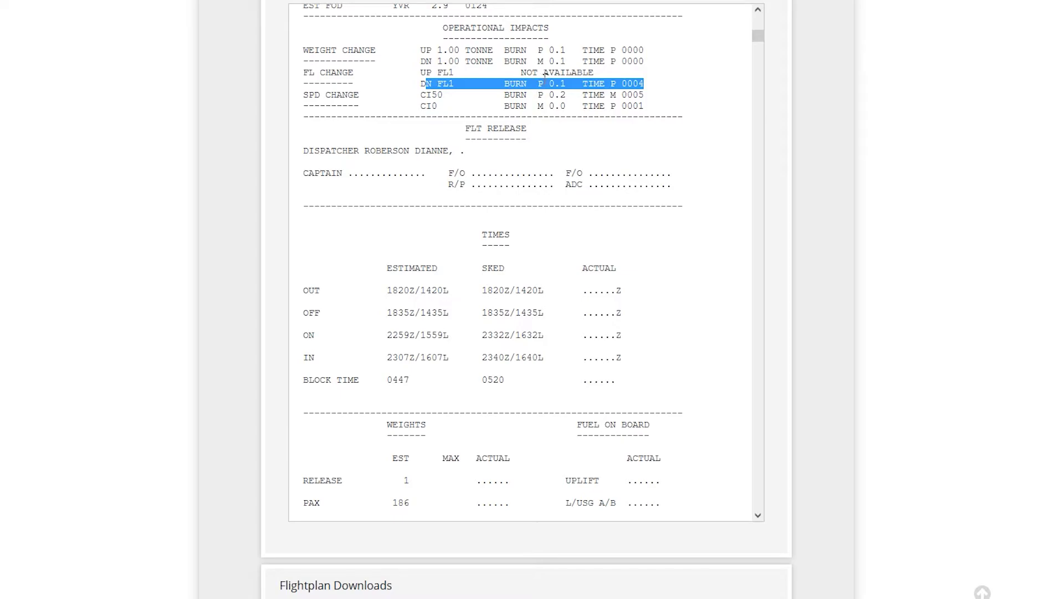
pyautogui.click(538, 106)
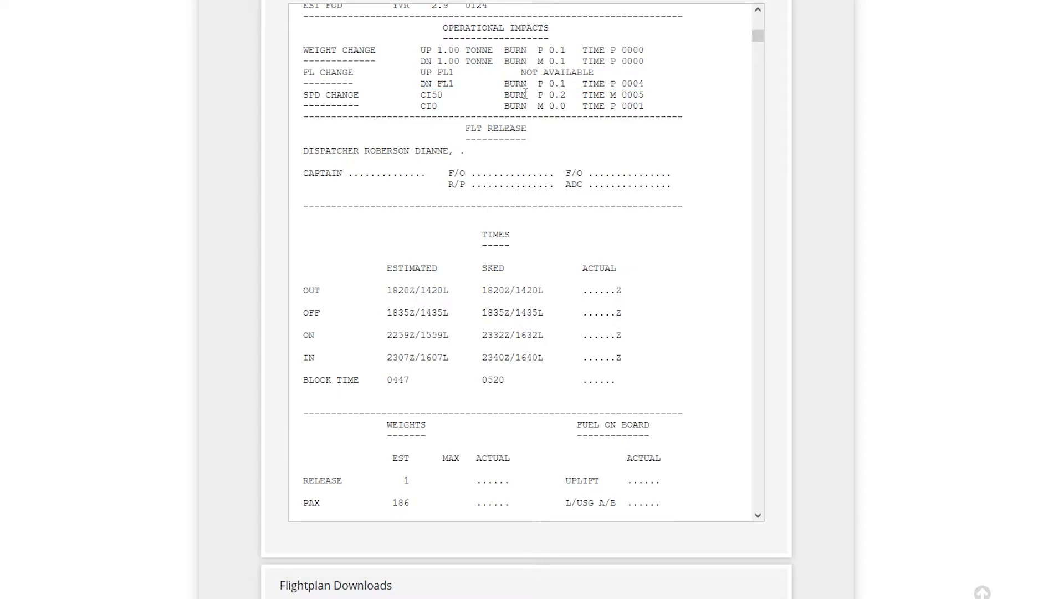
pyautogui.moveTo(532, 83); pyautogui.dragTo(544, 84)
pyautogui.click(446, 142)
pyautogui.moveTo(356, 106); pyautogui.dragTo(452, 107)
pyautogui.click(436, 140)
pyautogui.doubleClick(427, 95)
pyautogui.click(432, 95)
pyautogui.moveTo(543, 93); pyautogui.dragTo(621, 95)
pyautogui.click(610, 119)
pyautogui.moveTo(651, 97); pyautogui.dragTo(605, 83)
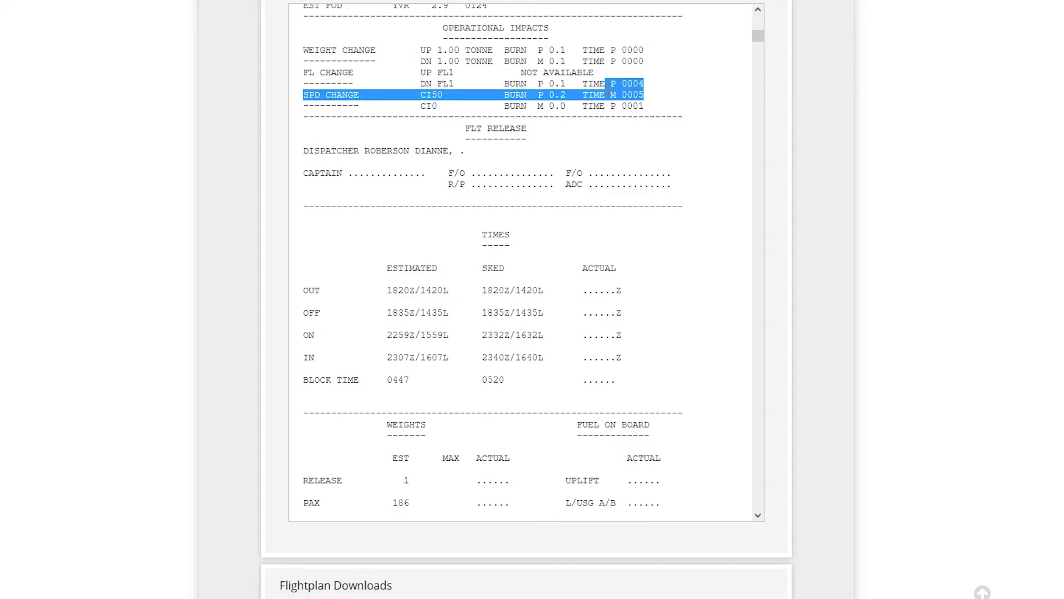
pyautogui.click(603, 107)
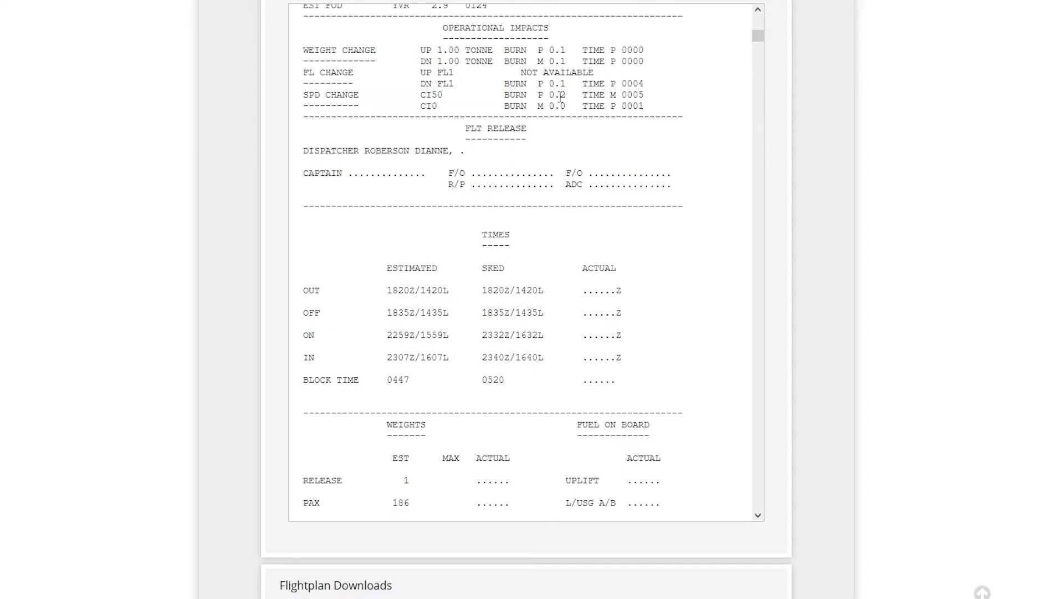
pyautogui.moveTo(566, 95); pyautogui.dragTo(550, 93)
pyautogui.click(607, 100)
pyautogui.moveTo(616, 94); pyautogui.dragTo(654, 97)
pyautogui.click(655, 97)
pyautogui.scroll(-2, 518, 158)
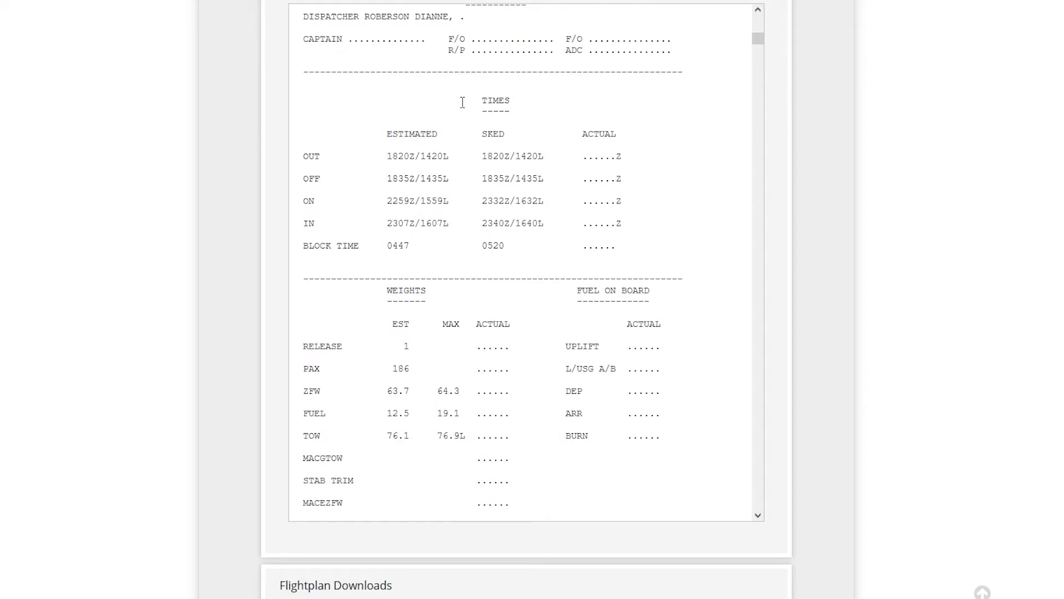
# - Point out the OUT, OFF and ON times, including the 1559 local landing time
pyautogui.scroll(-1, 463, 102)
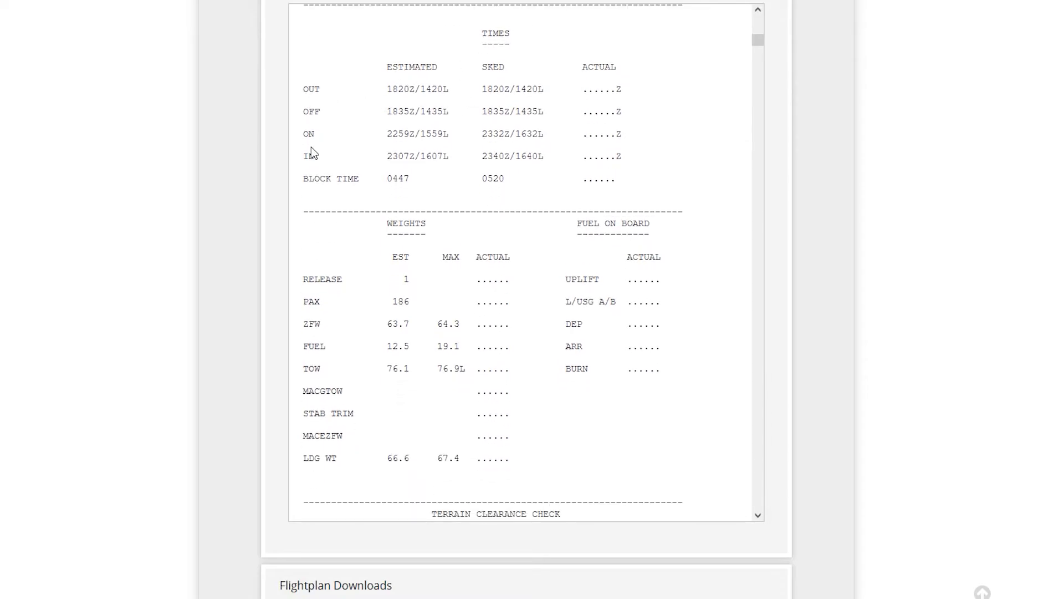
pyautogui.doubleClick(311, 88)
pyautogui.click(304, 124)
pyautogui.doubleClick(312, 111)
pyautogui.doubleClick(310, 134)
pyautogui.click(313, 184)
pyautogui.tripleClick(521, 89)
pyautogui.moveTo(468, 109); pyautogui.dragTo(542, 171)
pyautogui.click(537, 77)
pyautogui.moveTo(419, 131); pyautogui.dragTo(443, 134)
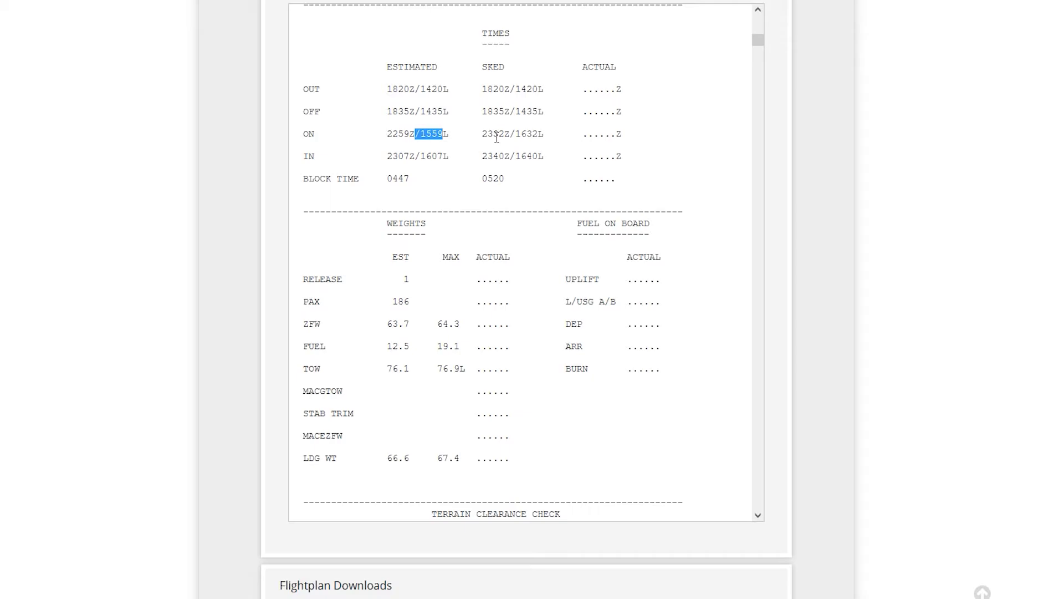
pyautogui.moveTo(518, 133); pyautogui.dragTo(549, 133)
pyautogui.click(553, 134)
# - Compare the 0447 estimated block time with the 0520 scheduled time, then reach the weights section
pyautogui.scroll(-1, 492, 175)
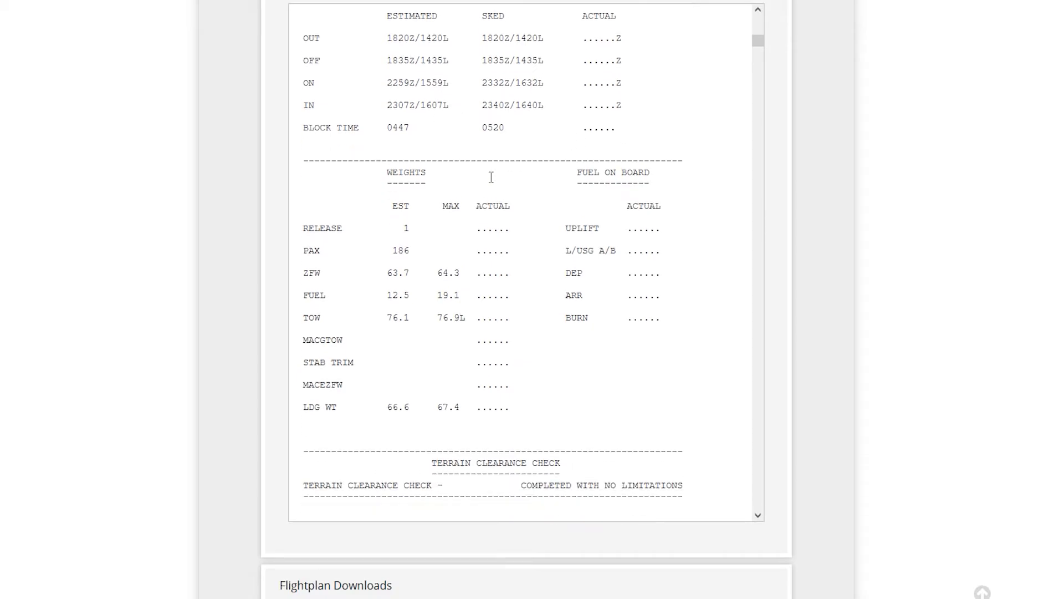
pyautogui.moveTo(382, 108); pyautogui.dragTo(431, 109)
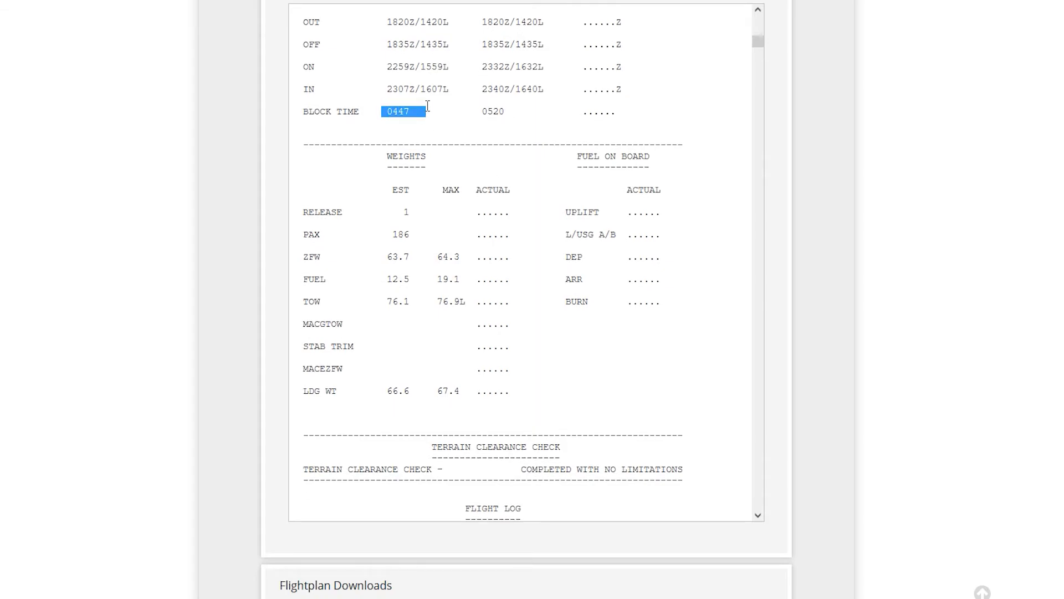
pyautogui.click(399, 139)
pyautogui.scroll(1, 466, 108)
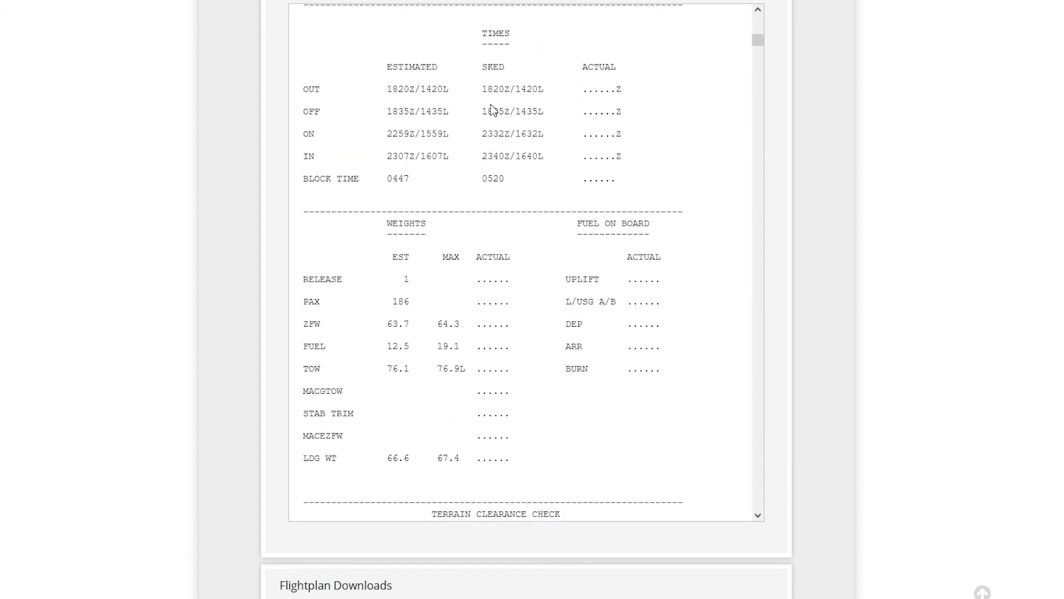
pyautogui.moveTo(481, 178); pyautogui.dragTo(522, 177)
pyautogui.click(461, 197)
pyautogui.scroll(-2, 551, 156)
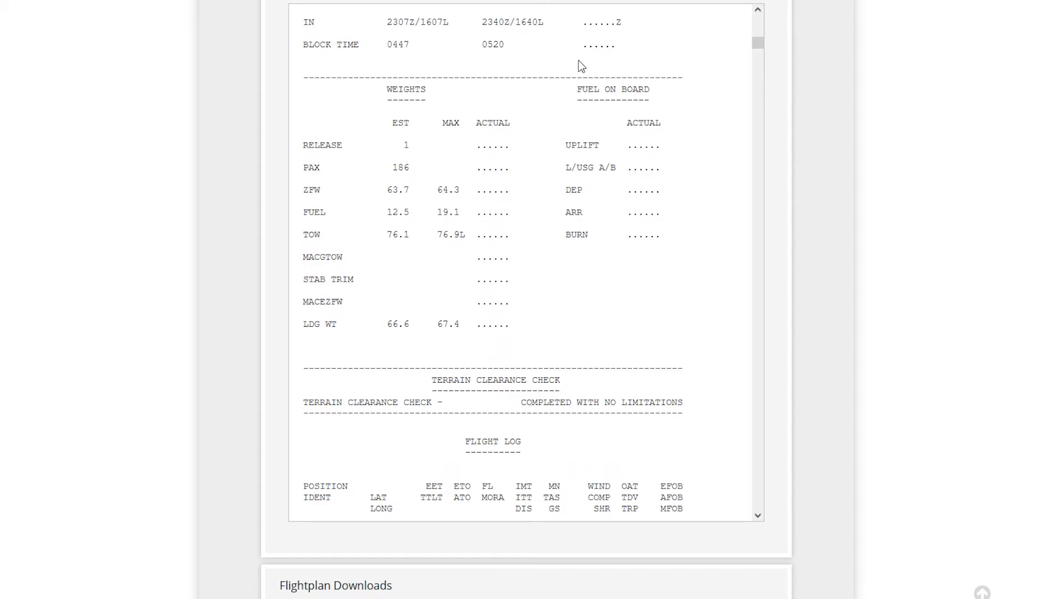
pyautogui.scroll(-1, 472, 205)
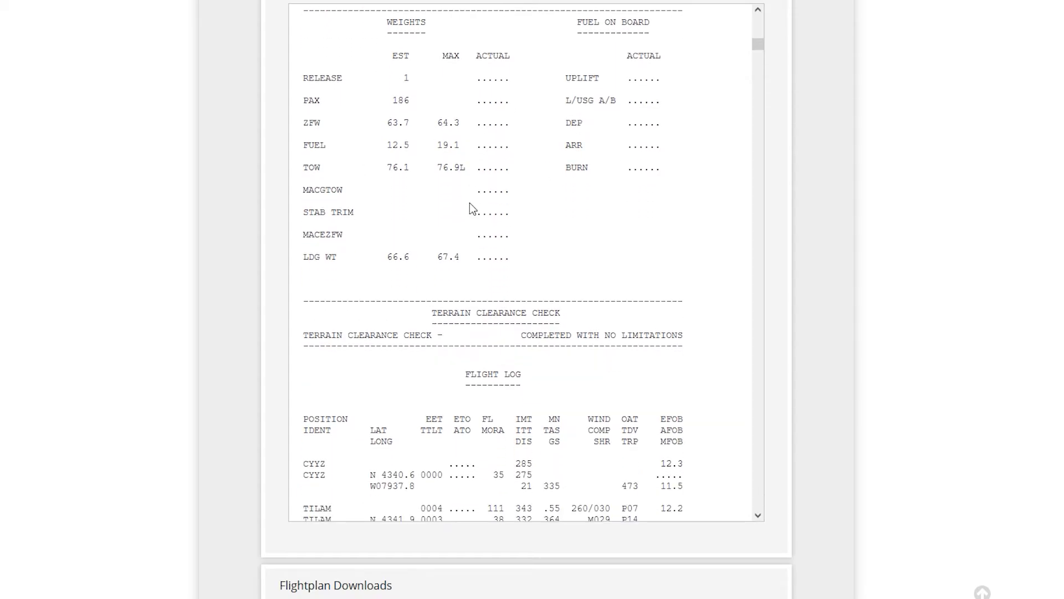
# - Point out release 1, 186 passengers, ZFW 63.7 and fuel 12.5 in the weights
pyautogui.moveTo(385, 79); pyautogui.dragTo(434, 77)
pyautogui.click(416, 129)
pyautogui.scroll(-1, 328, 100)
pyautogui.scroll(1, 336, 79)
pyautogui.moveTo(387, 100); pyautogui.dragTo(661, 101)
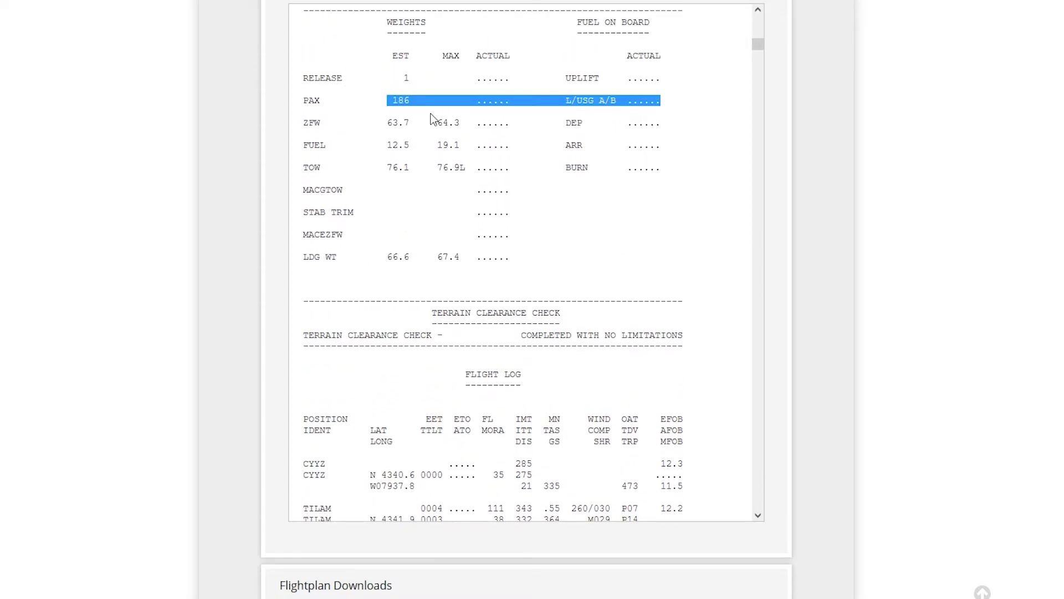
pyautogui.moveTo(437, 167); pyautogui.dragTo(304, 168)
pyautogui.moveTo(382, 122); pyautogui.dragTo(420, 143)
pyautogui.click(407, 137)
pyautogui.click(419, 143)
pyautogui.moveTo(303, 145); pyautogui.dragTo(419, 145)
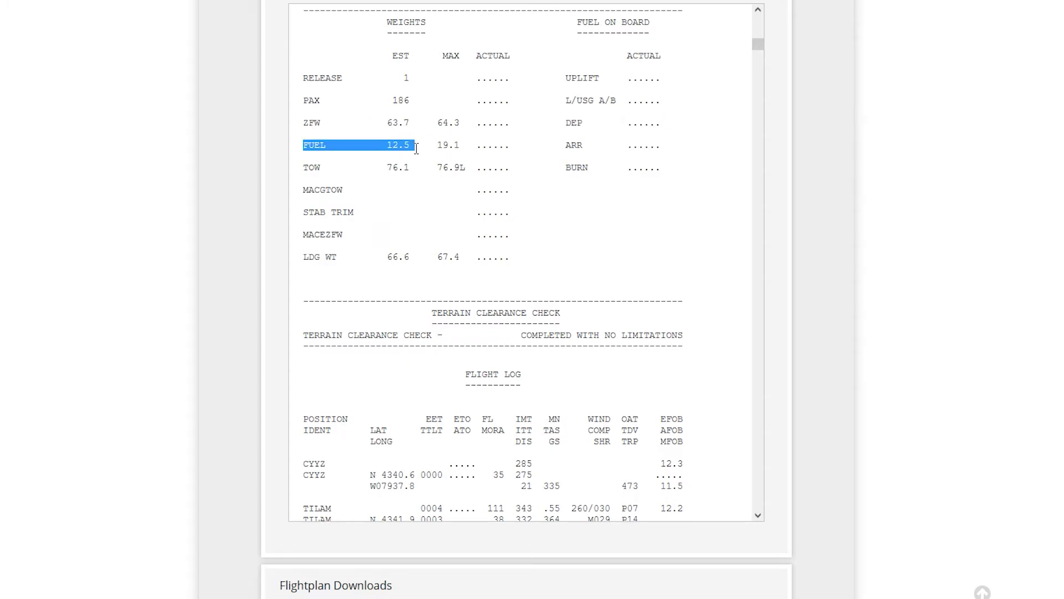
pyautogui.click(403, 162)
# - Point out TOW 76.1 against 76.9 maximum and landing weight 66.6, then reach the flight log
pyautogui.moveTo(356, 167); pyautogui.dragTo(468, 173)
pyautogui.click(399, 171)
pyautogui.click(419, 218)
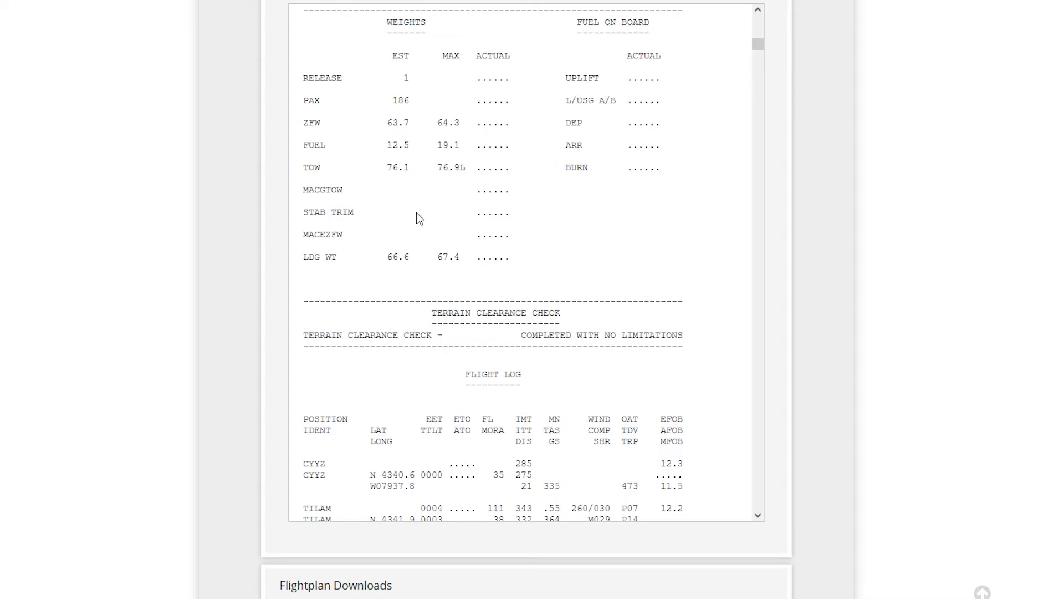
pyautogui.scroll(-2, 637, 235)
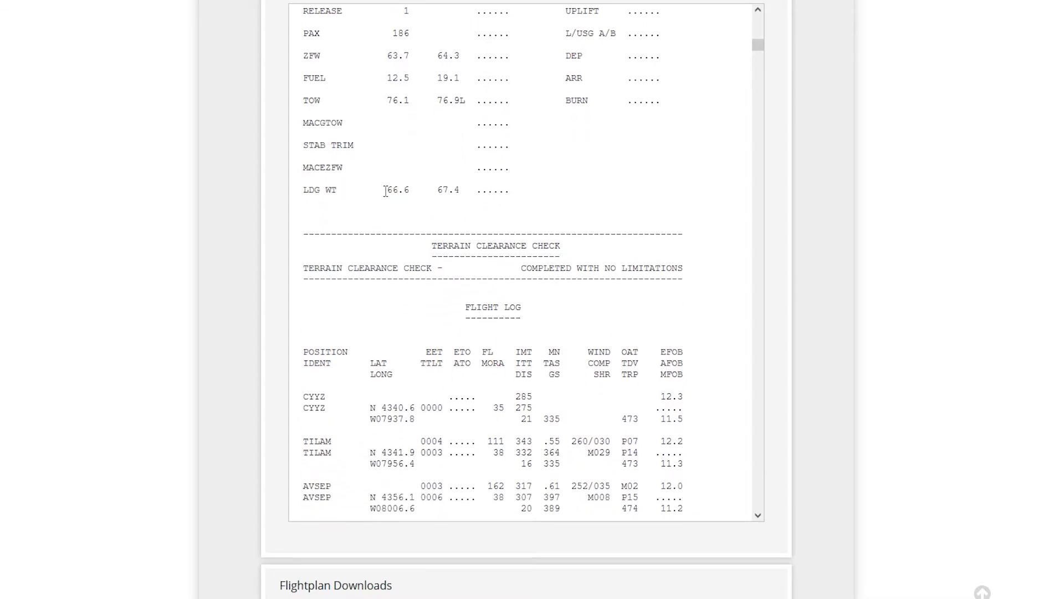
pyautogui.moveTo(386, 191); pyautogui.dragTo(467, 191)
pyautogui.click(404, 221)
pyautogui.scroll(1, 444, 244)
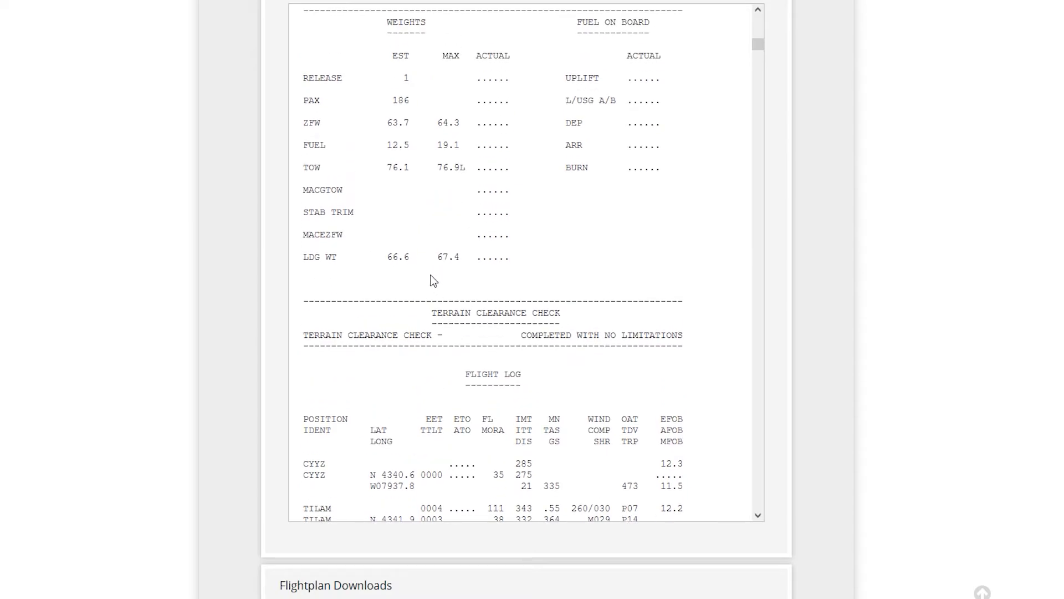
pyautogui.scroll(-4, 638, 367)
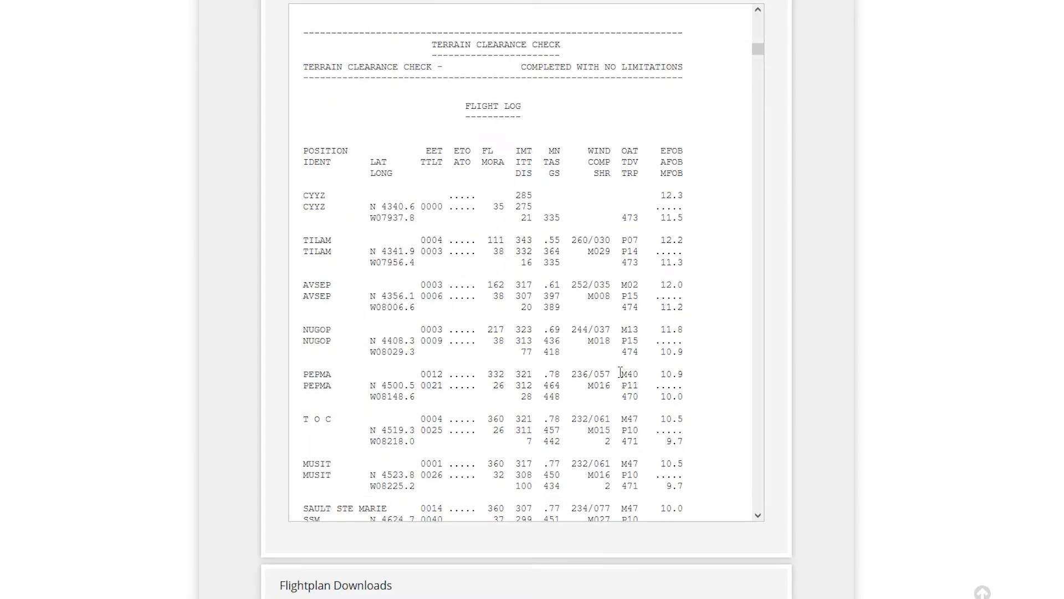
# - Point out the terrain clearance check and flight log waypoints, including flight level 162 at AVSEP
pyautogui.moveTo(321, 44); pyautogui.dragTo(678, 76)
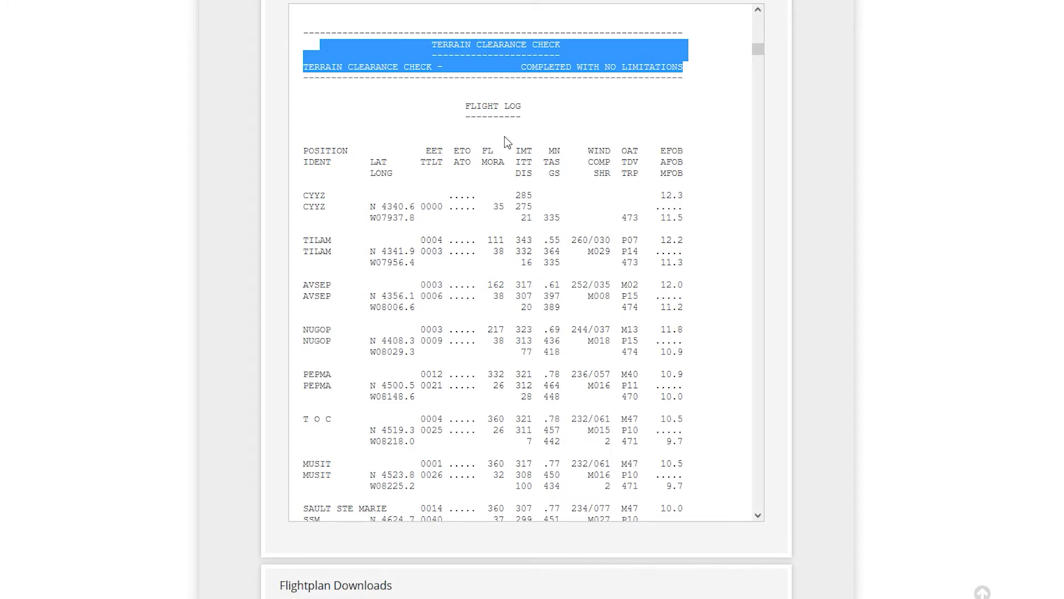
pyautogui.scroll(-1, 426, 140)
pyautogui.moveTo(438, 36); pyautogui.dragTo(585, 294)
pyautogui.click(585, 294)
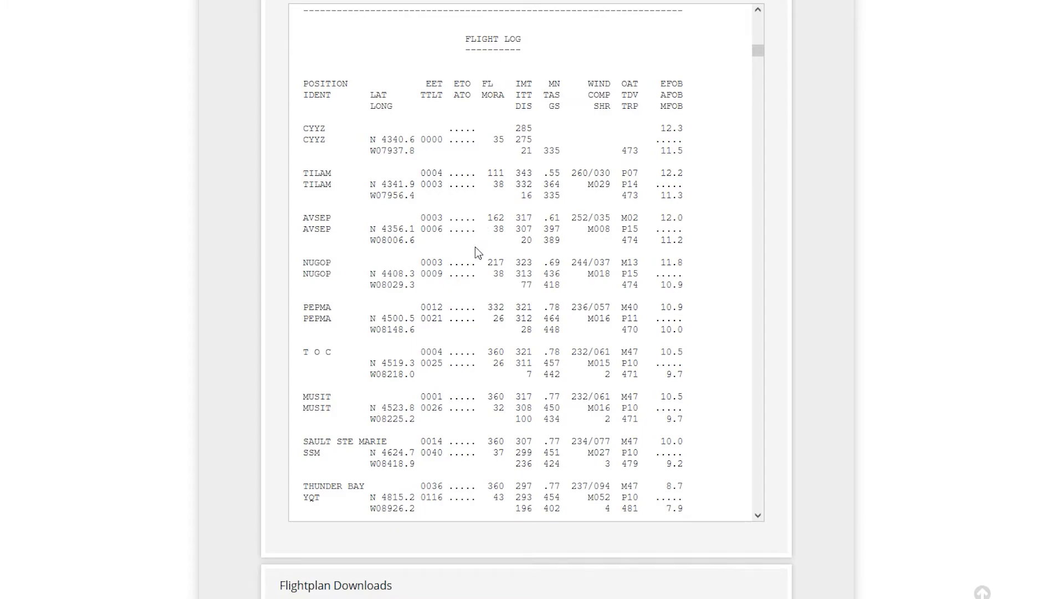
pyautogui.doubleClick(486, 218)
pyautogui.click(485, 217)
# - Review the CLIMB wind table and its 350 row, then reach the ICAO flight plan
pyautogui.scroll(-20, 343, 217)
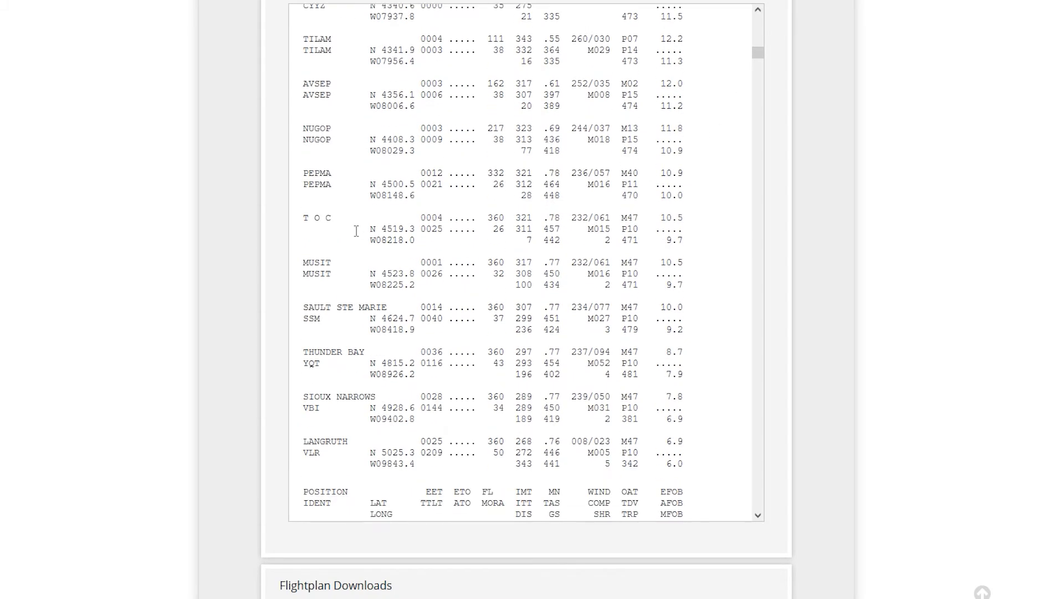
pyautogui.scroll(-5, 378, 185)
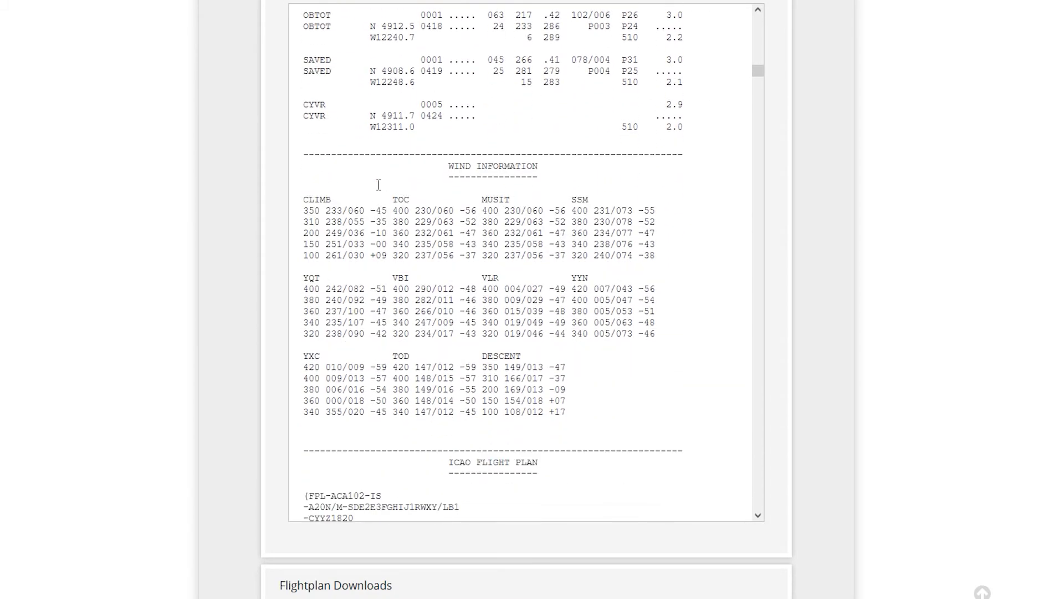
pyautogui.moveTo(304, 115); pyautogui.dragTo(744, 185)
pyautogui.click(744, 185)
pyautogui.scroll(-5, 469, 392)
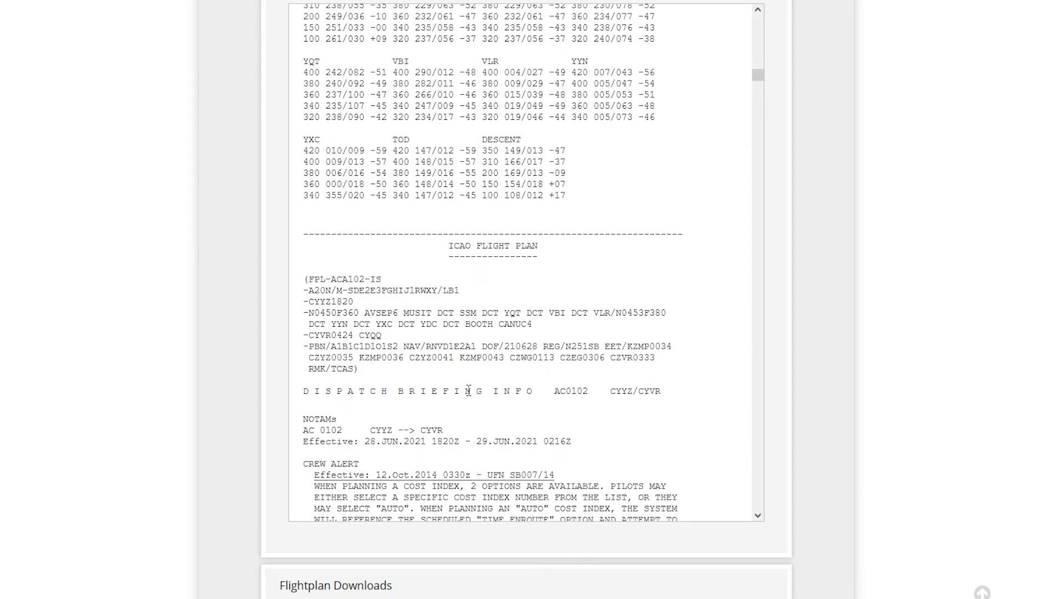
pyautogui.scroll(5, 469, 390)
pyautogui.moveTo(305, 121); pyautogui.dragTo(660, 131)
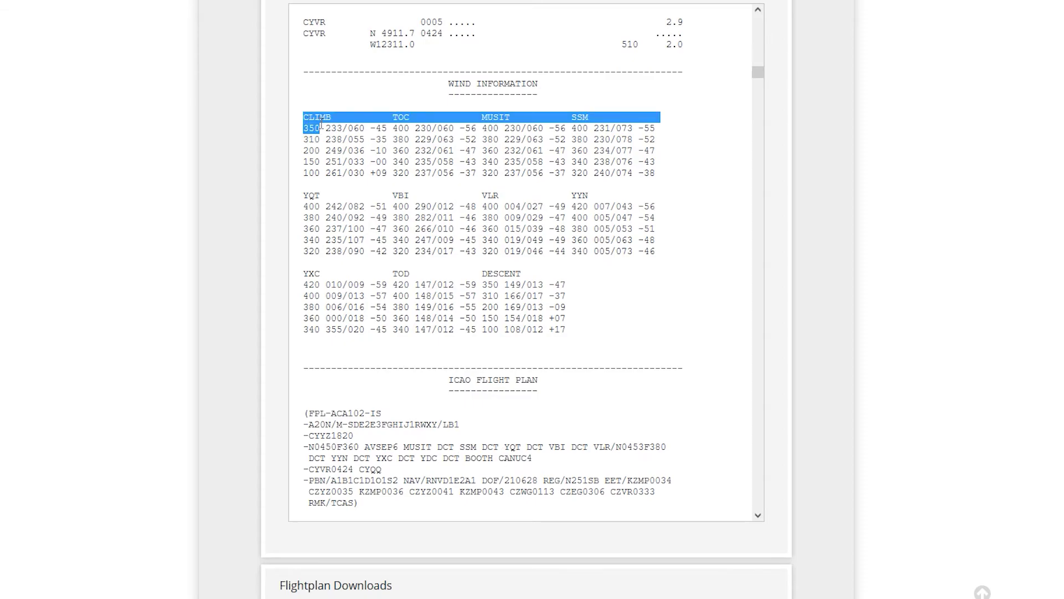
pyautogui.click(326, 166)
pyautogui.doubleClick(395, 206)
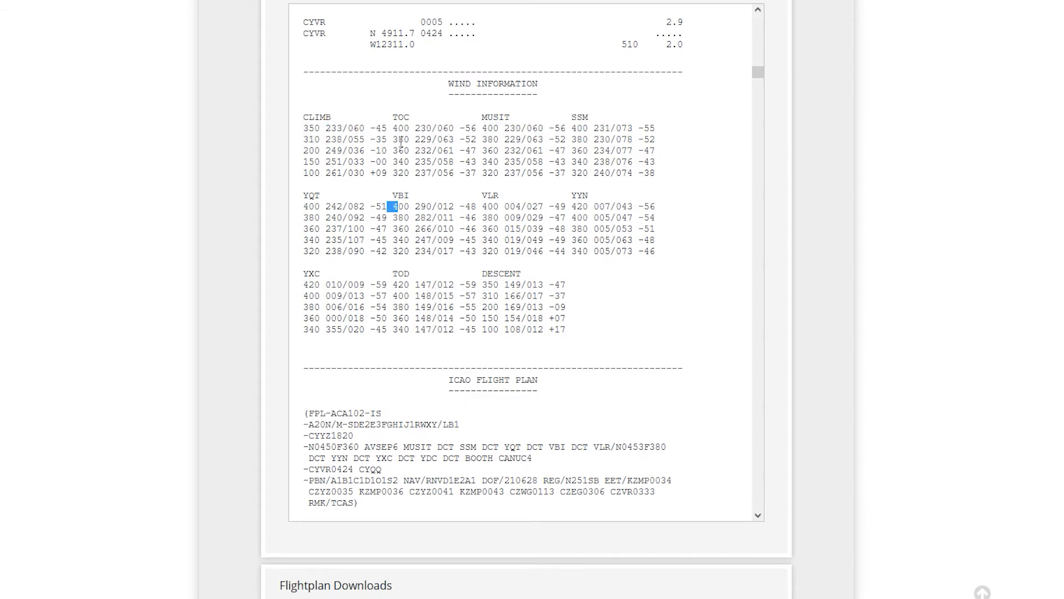
pyautogui.click(375, 133)
pyautogui.scroll(-3, 405, 348)
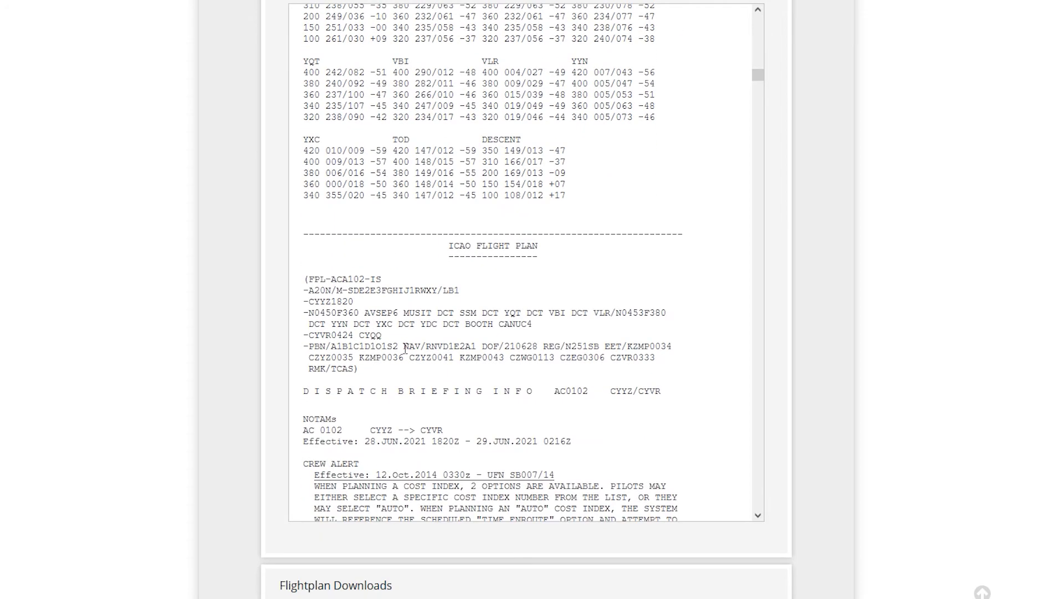
pyautogui.scroll(-5, 405, 348)
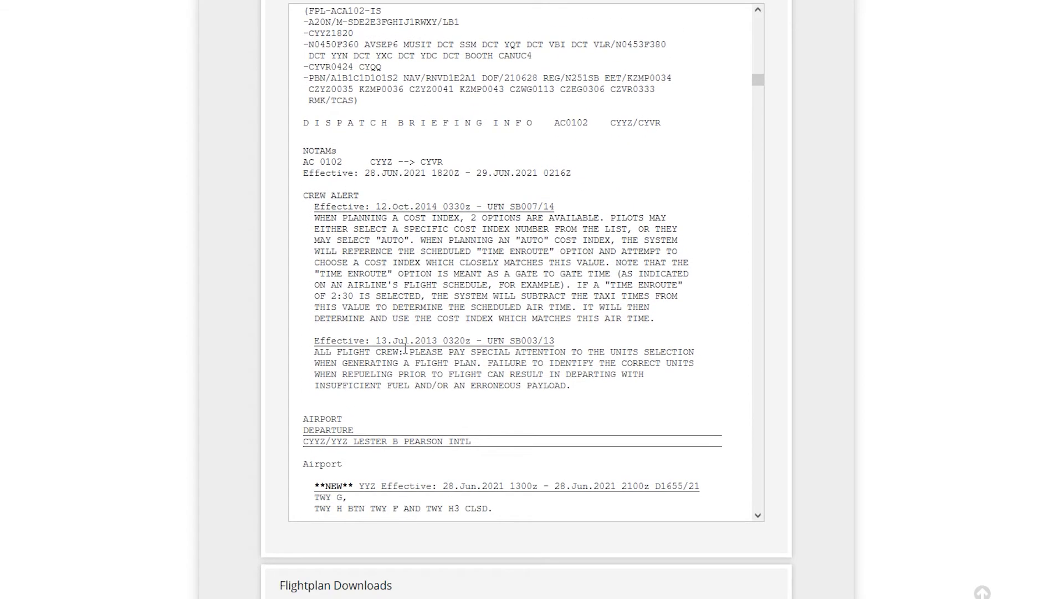
pyautogui.scroll(1, 292, 231)
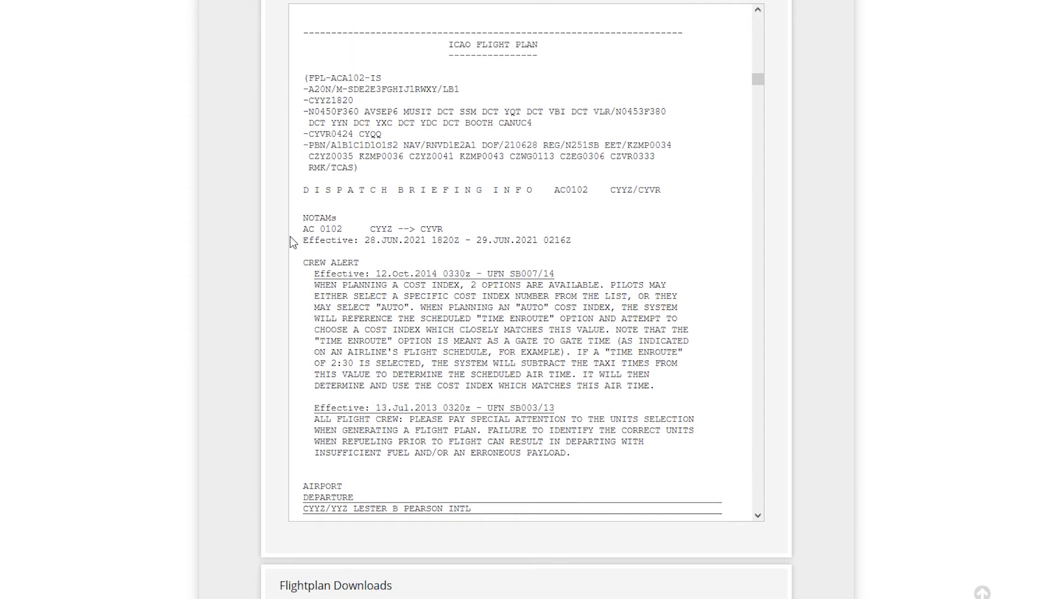
# - Highlight the ICAO flight plan block, then the crew alert notice text
pyautogui.moveTo(465, 57); pyautogui.dragTo(657, 157)
pyautogui.click(448, 127)
pyautogui.moveTo(316, 48); pyautogui.dragTo(656, 157)
pyautogui.click(454, 209)
pyautogui.scroll(-2, 371, 288)
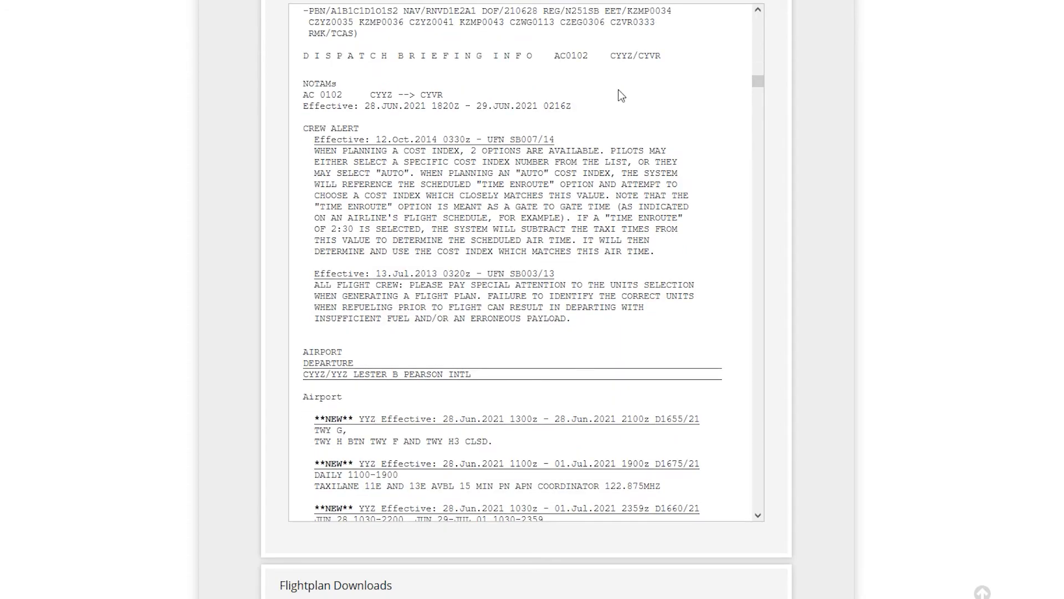
pyautogui.moveTo(311, 150); pyautogui.dragTo(576, 321)
pyautogui.click(374, 165)
pyautogui.moveTo(331, 152); pyautogui.dragTo(571, 327)
pyautogui.click(588, 232)
# - Scroll the airport and FIR NOTAMs down to CZWG's A13 MEA/MOCA entry and CZEG Edmonton FIR
pyautogui.scroll(-2, 588, 231)
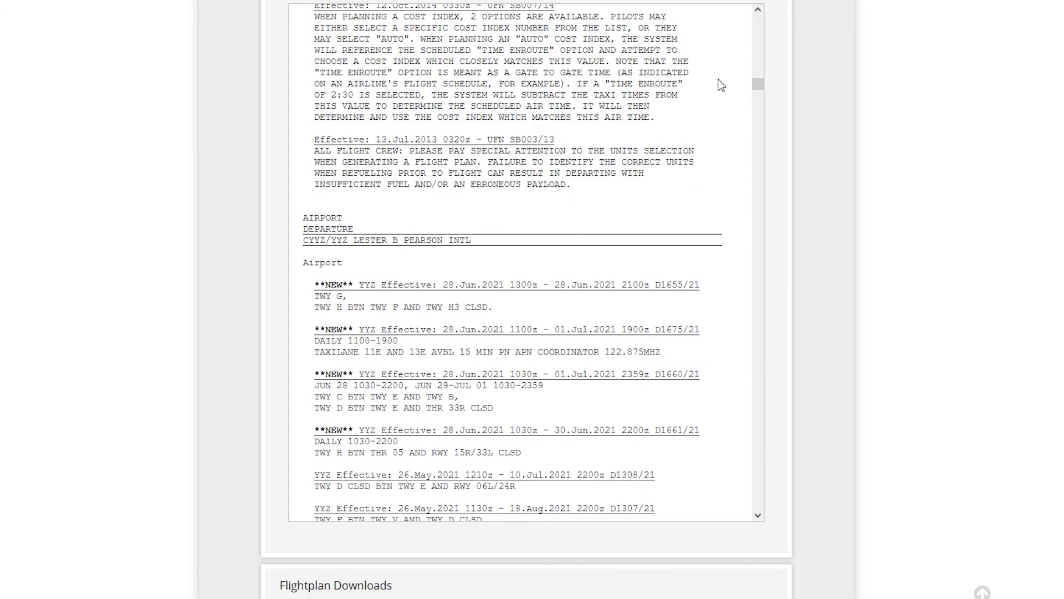
pyautogui.scroll(-4, 619, 149)
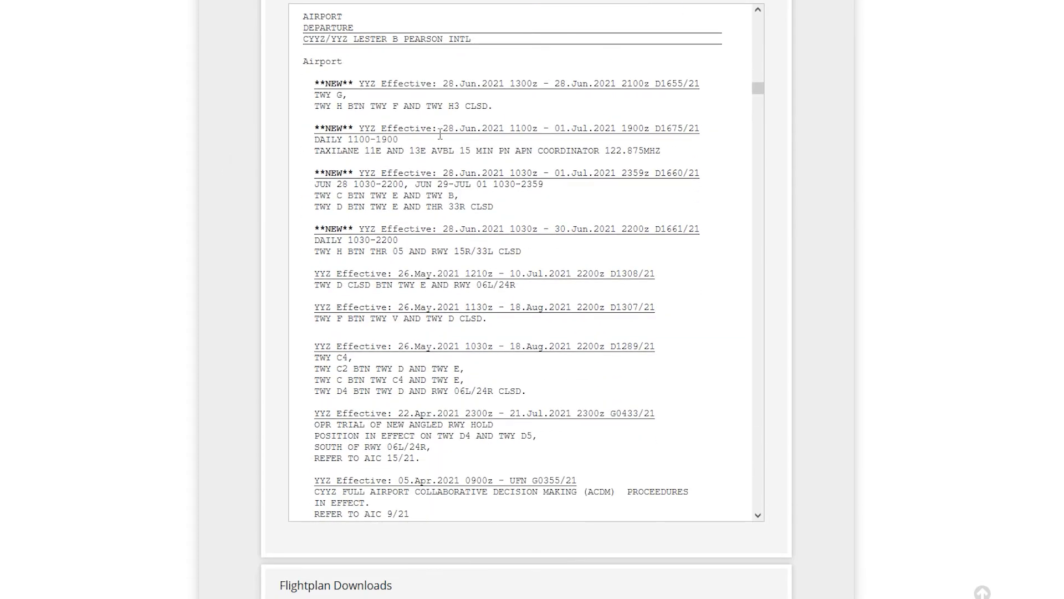
pyautogui.scroll(-10, 488, 182)
pyautogui.scroll(-15, 499, 176)
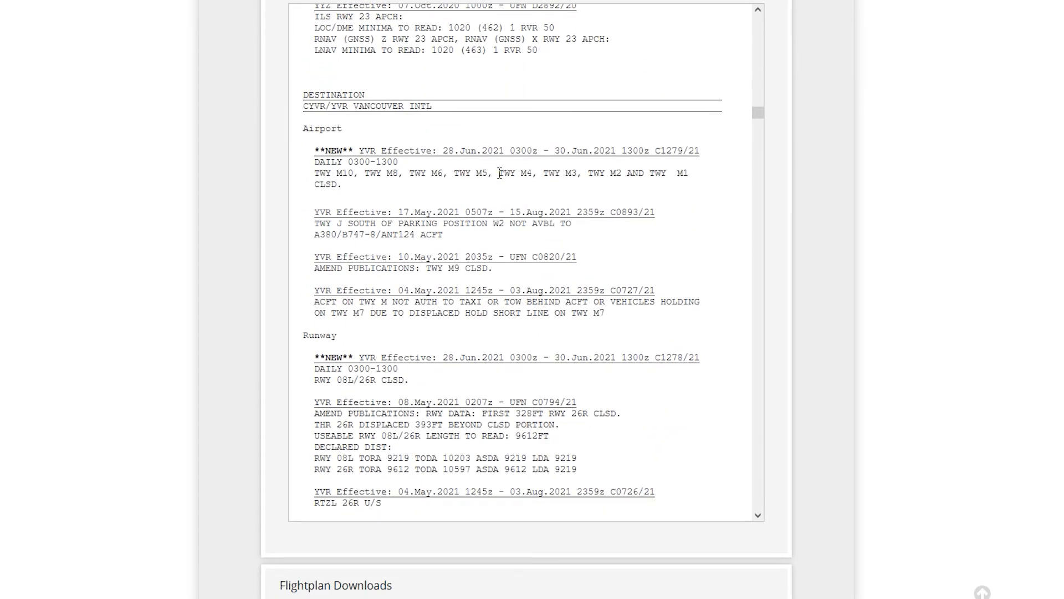
pyautogui.scroll(-15, 499, 175)
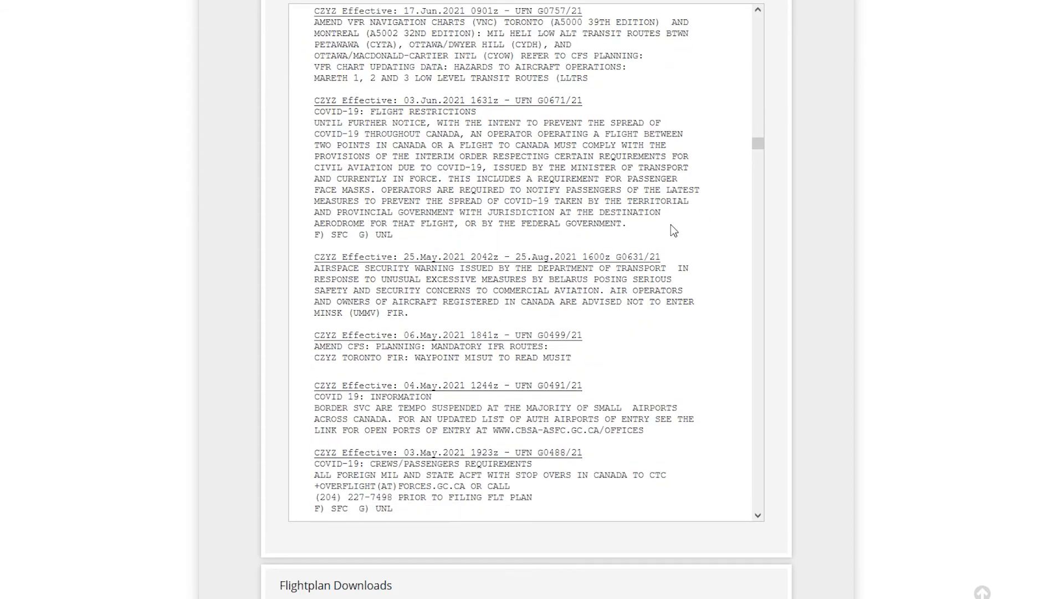
pyautogui.scroll(-5, 621, 209)
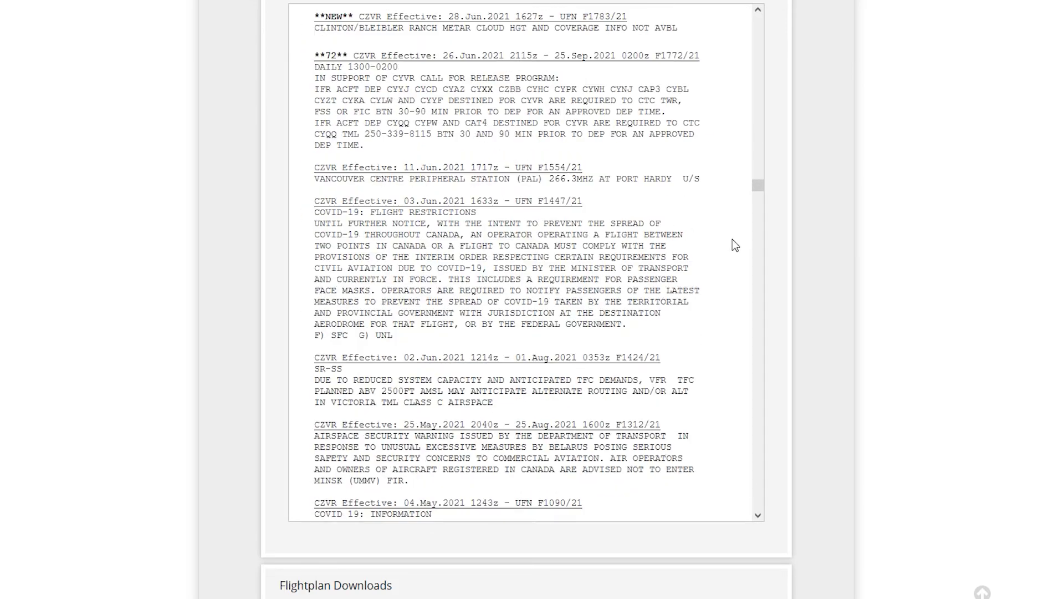
pyautogui.moveTo(774, 192); pyautogui.dragTo(755, 219)
pyautogui.scroll(-15, 644, 225)
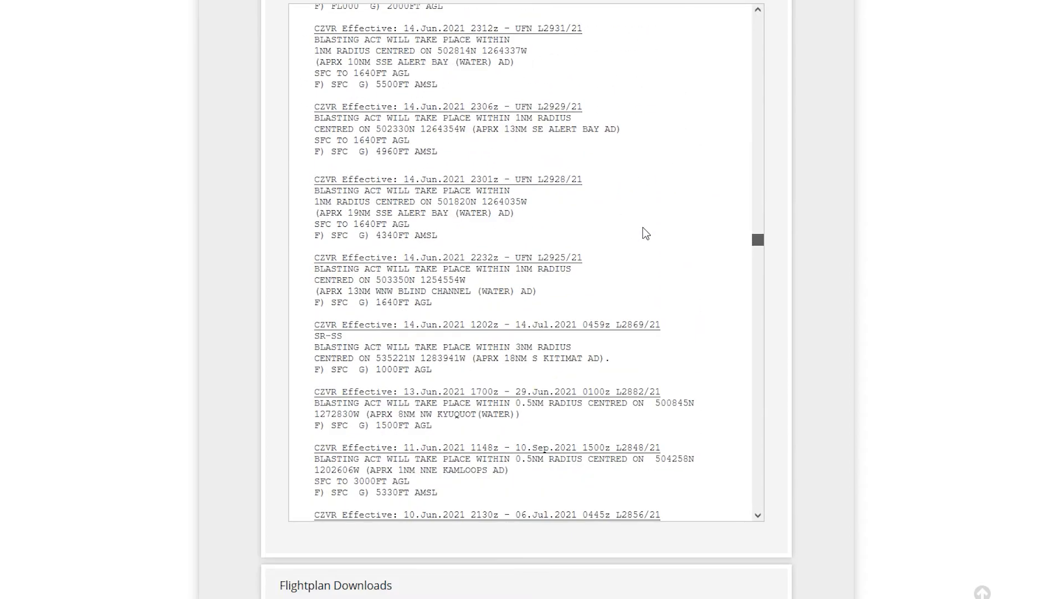
pyautogui.scroll(-20, 711, 213)
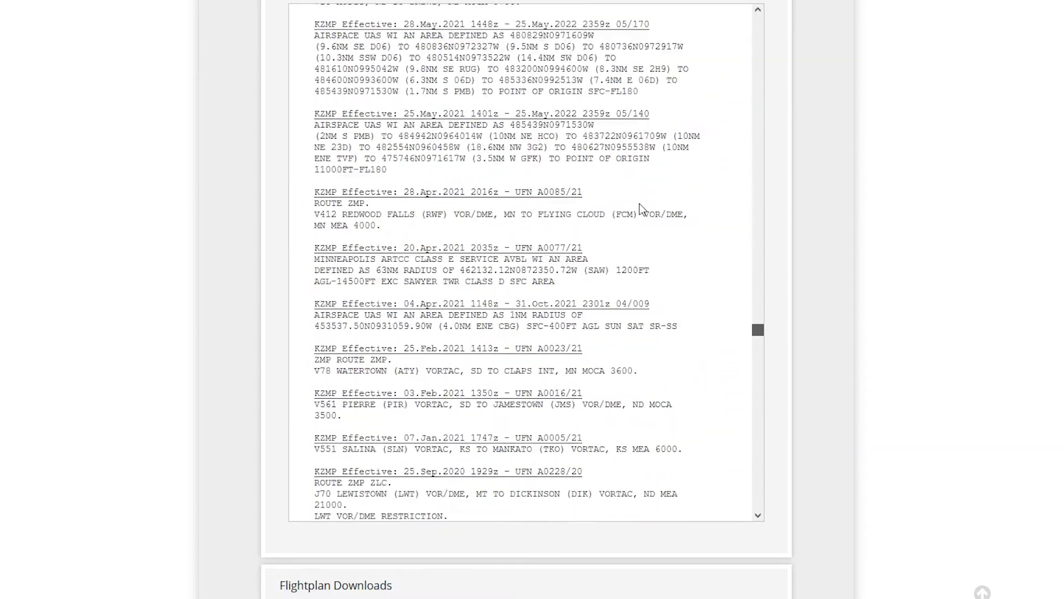
pyautogui.scroll(-15, 639, 204)
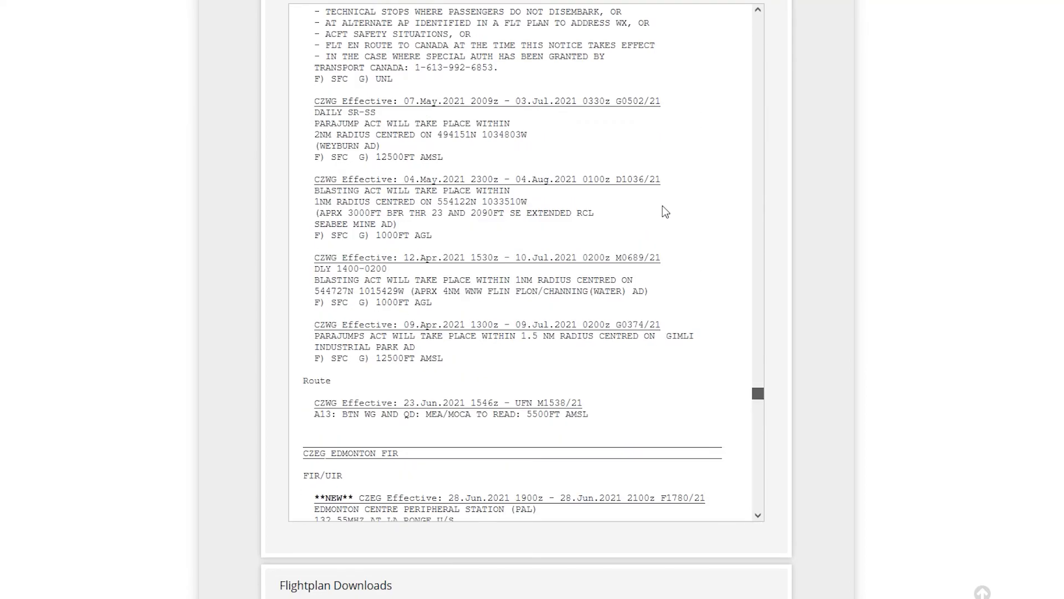
# - Scroll the Paperwork Preview to the YYZ–YVR vertical profile and End of Briefing Package
pyautogui.scroll(-20, 571, 234)
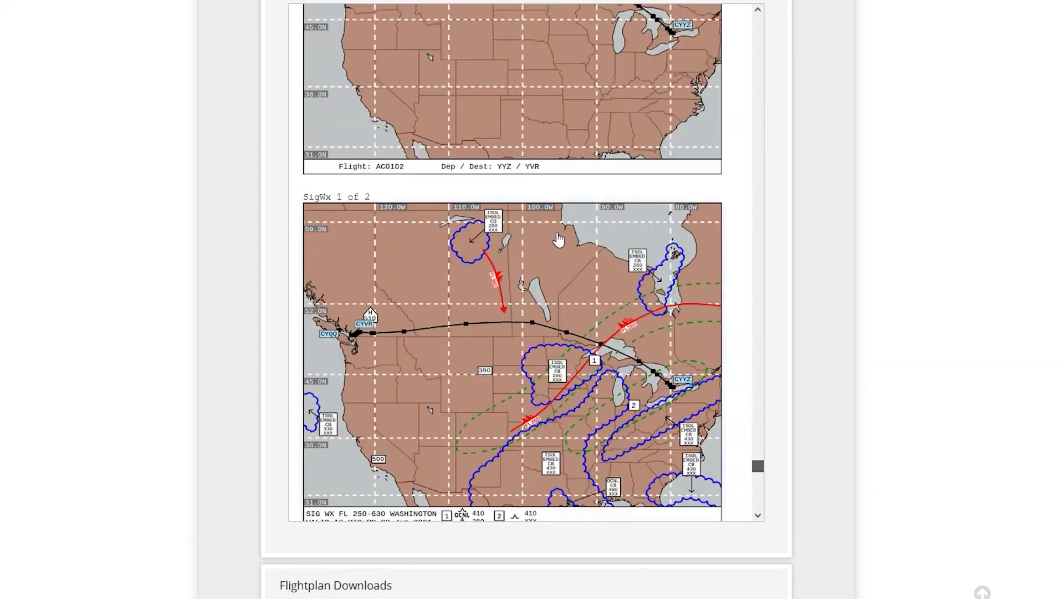
pyautogui.scroll(6, 559, 240)
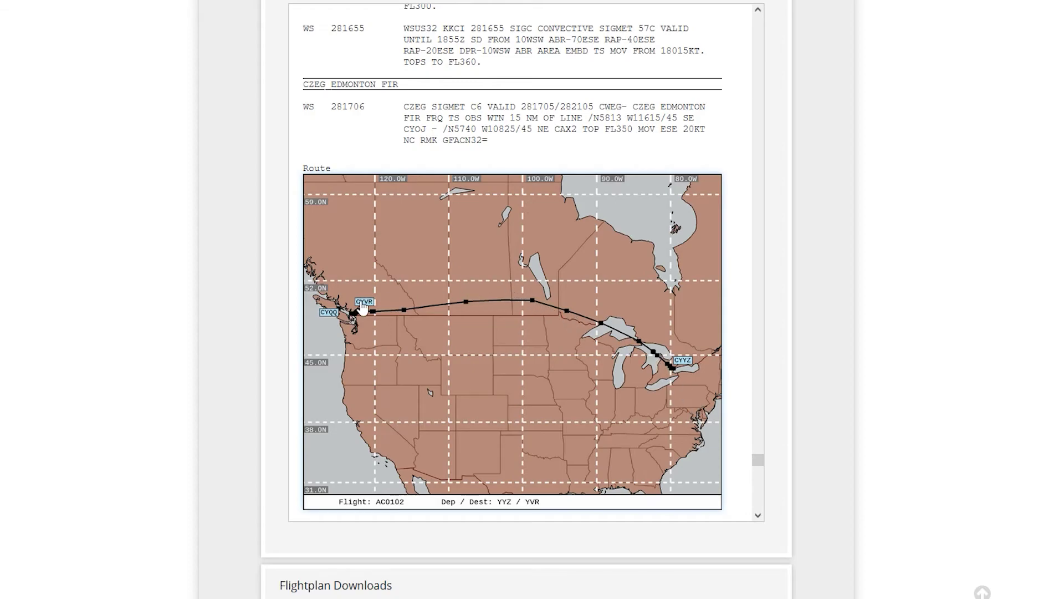
pyautogui.scroll(-10, 421, 283)
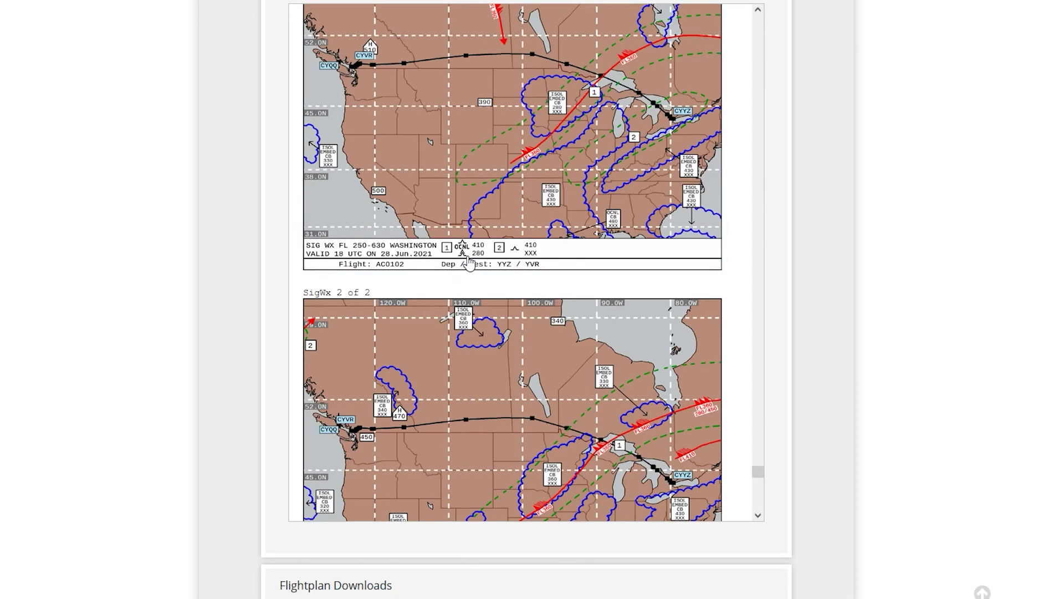
pyautogui.scroll(-4, 469, 263)
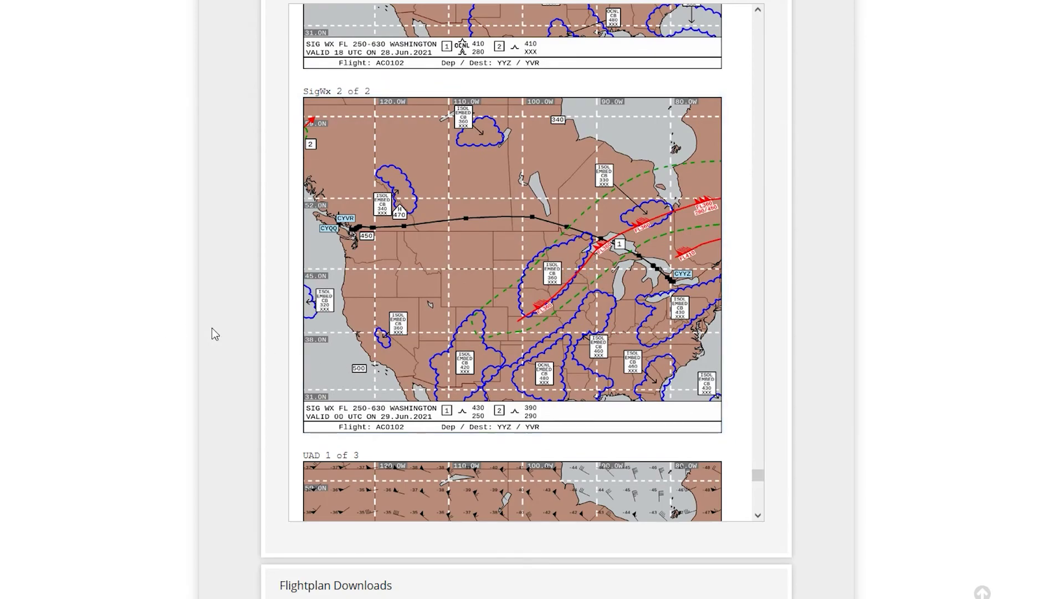
pyautogui.scroll(-4, 220, 308)
pyautogui.scroll(-18, 293, 320)
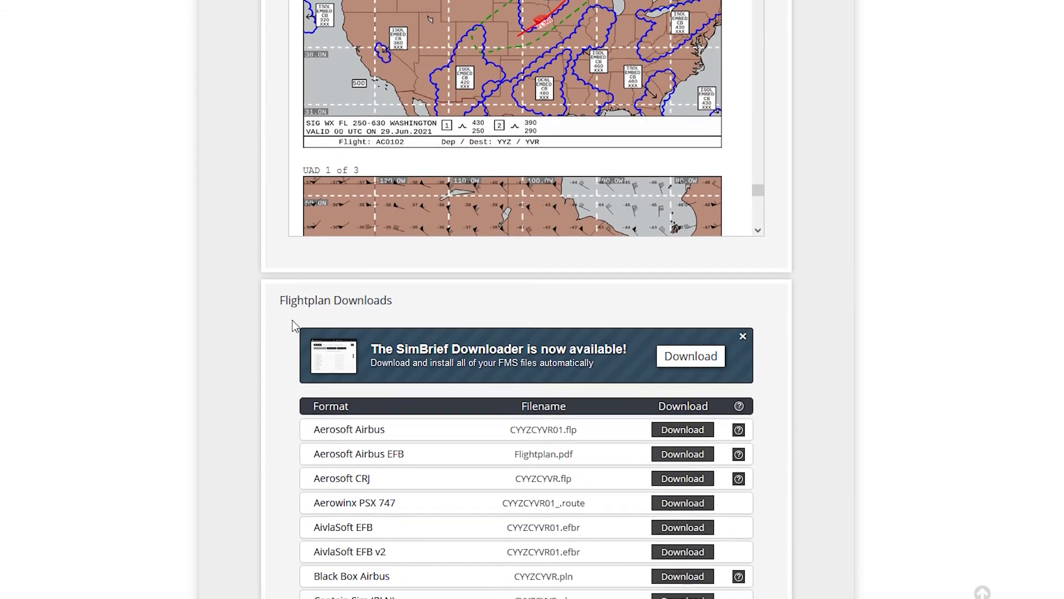
pyautogui.scroll(-10, 291, 321)
pyautogui.scroll(20, 292, 320)
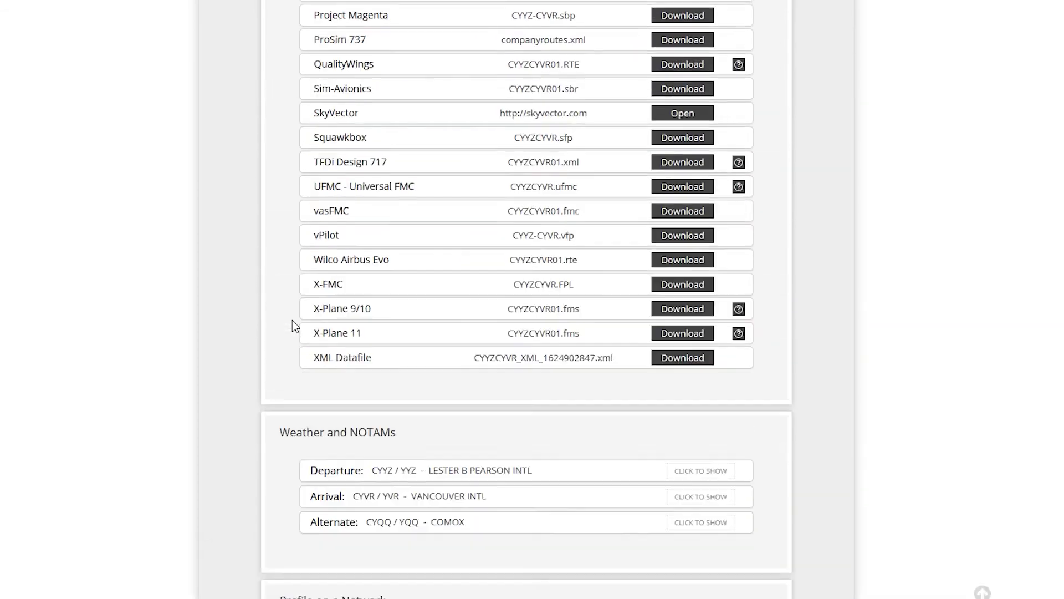
pyautogui.scroll(-10, 846, 399)
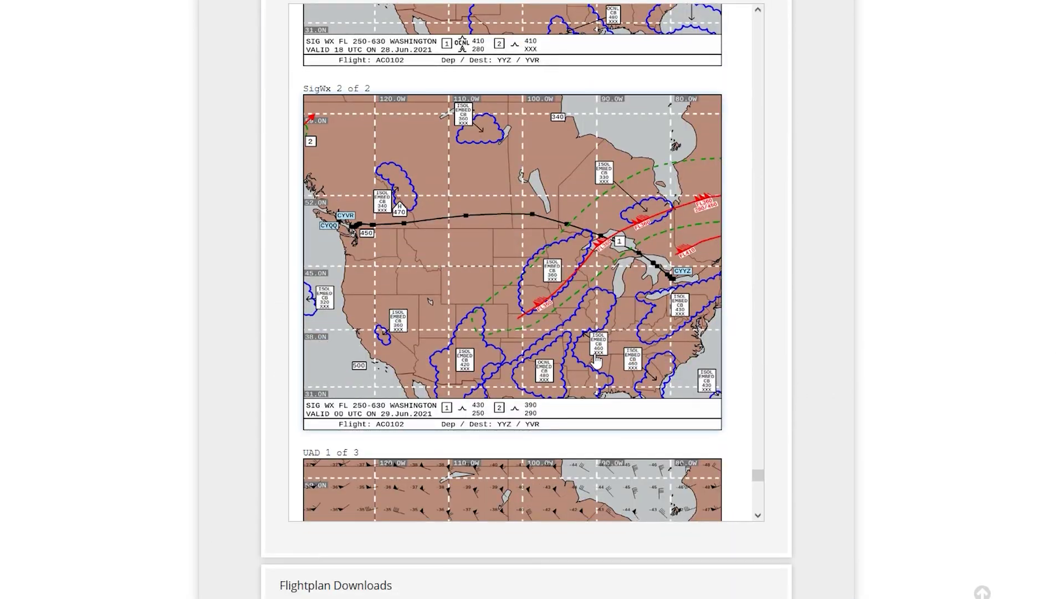
pyautogui.moveTo(761, 478); pyautogui.dragTo(757, 509)
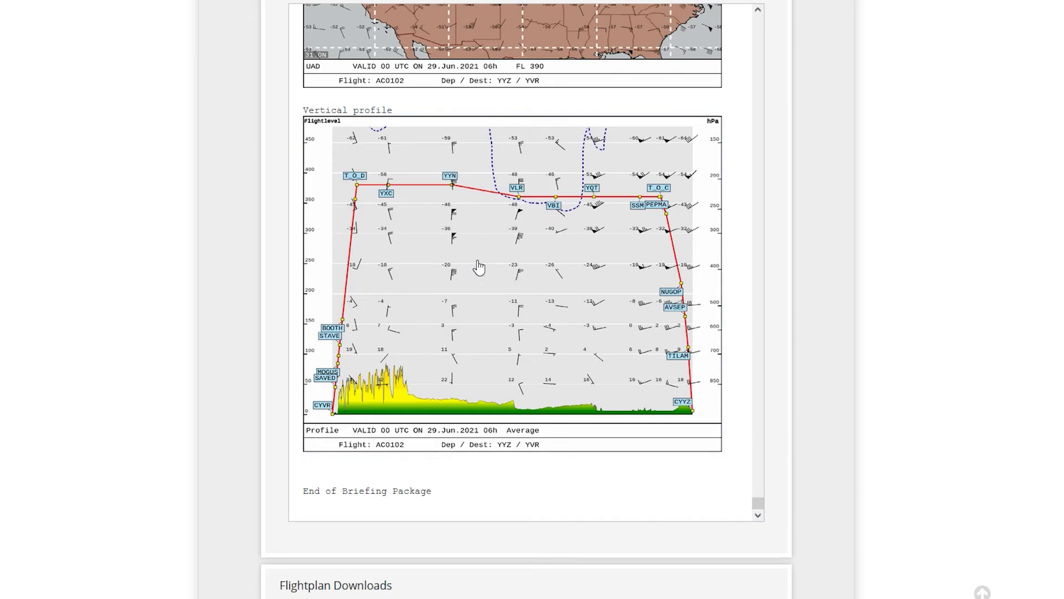
# - Scroll the page down to the Flightplan Downloads format list
pyautogui.scroll(3, 477, 268)
pyautogui.scroll(-3, 478, 270)
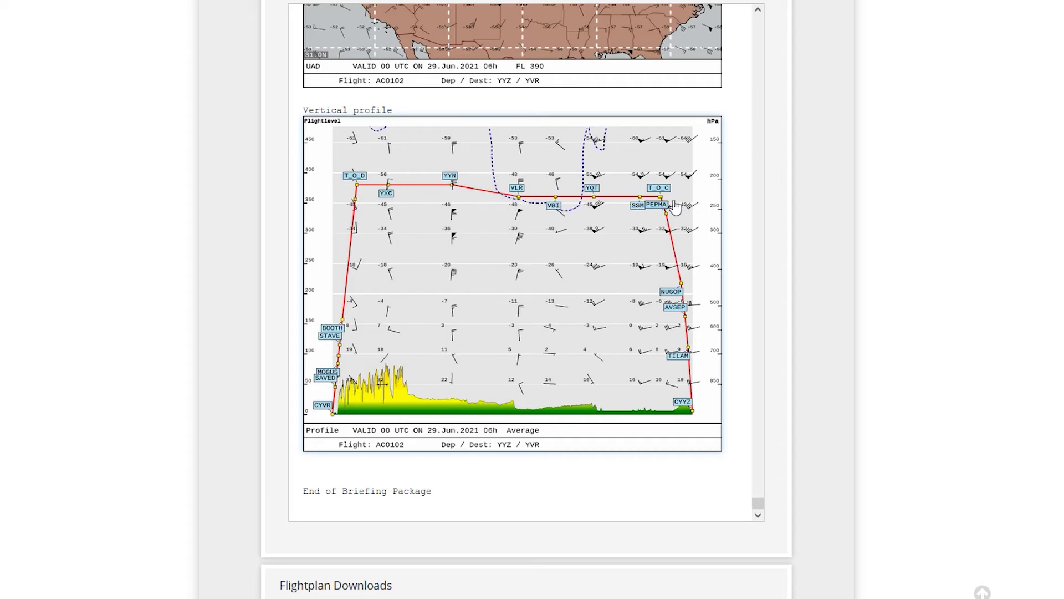
pyautogui.scroll(-5, 499, 277)
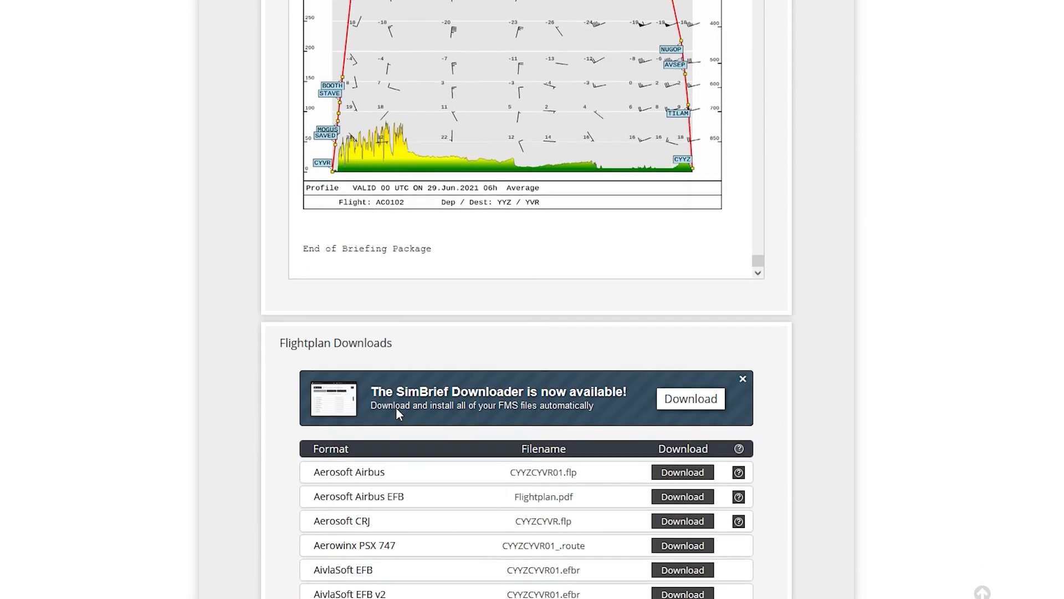
# - Scroll through the pages of the 51-page PDF operational flight plan
pyautogui.scroll(4, 775, 311)
pyautogui.scroll(15, 774, 327)
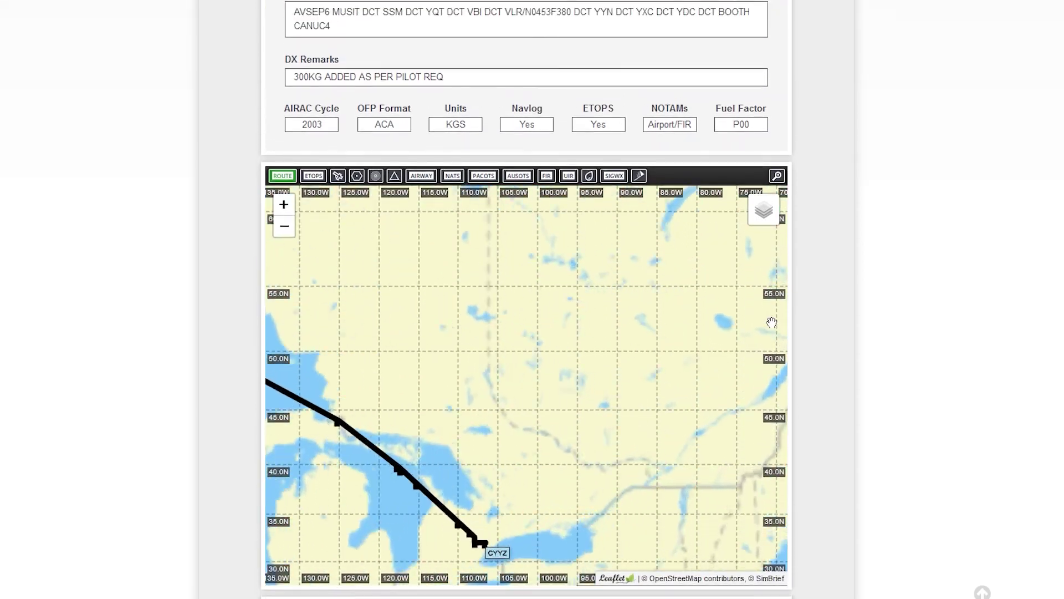
pyautogui.moveTo(665, 420); pyautogui.dragTo(721, 303)
pyautogui.scroll(-2, 722, 304)
pyautogui.scroll(10, 850, 296)
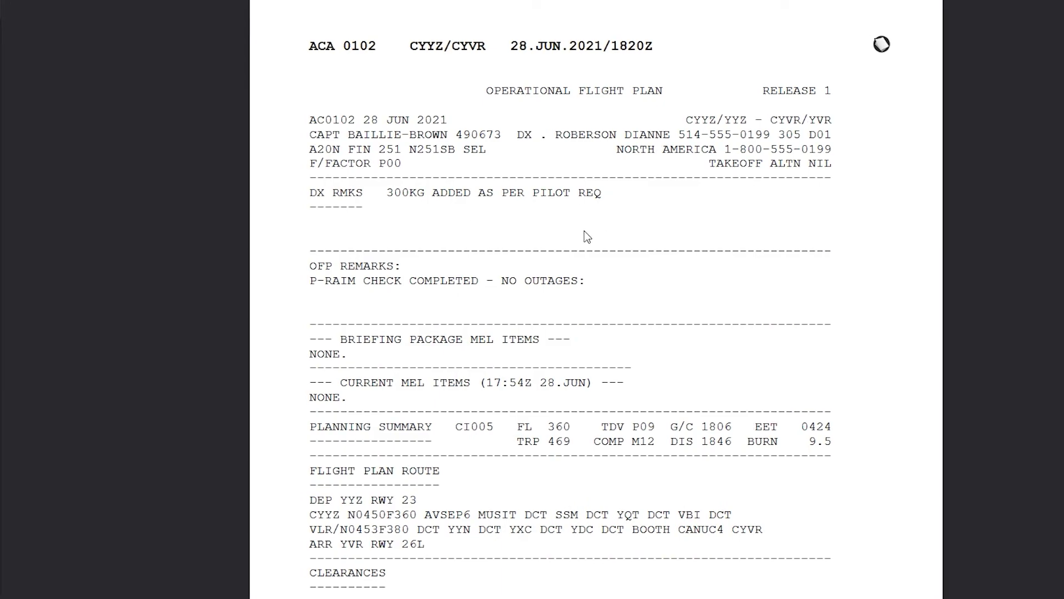
pyautogui.scroll(-10, 651, 218)
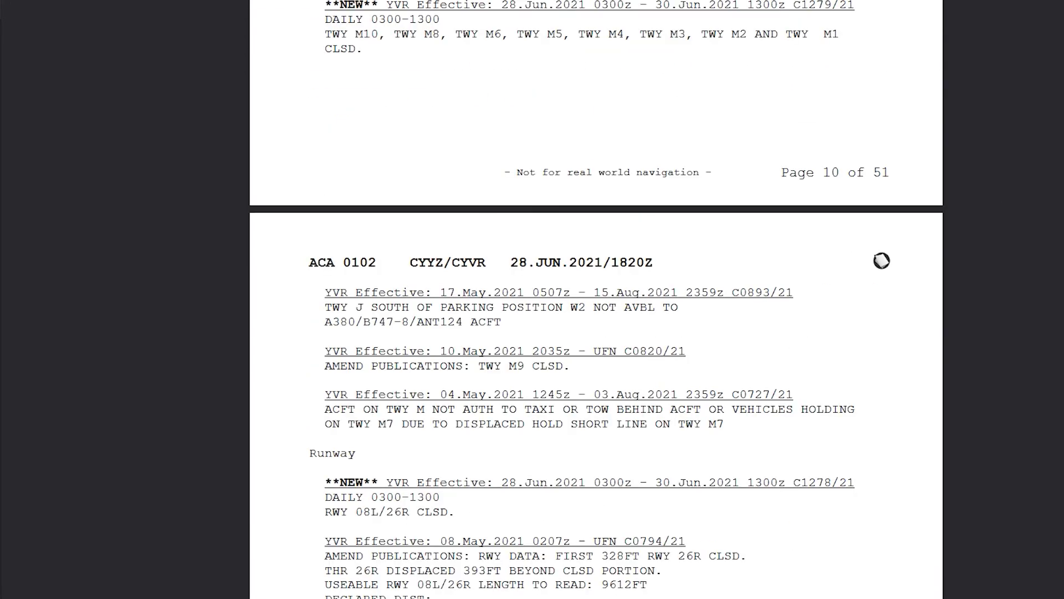
pyautogui.scroll(10, 774, 278)
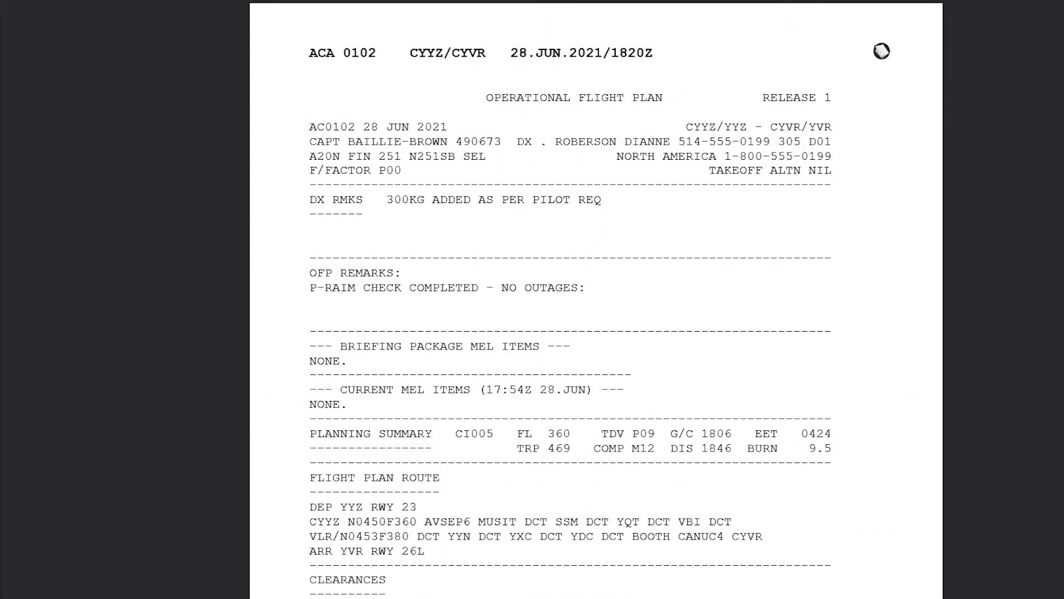
pyautogui.scroll(-10, 695, 211)
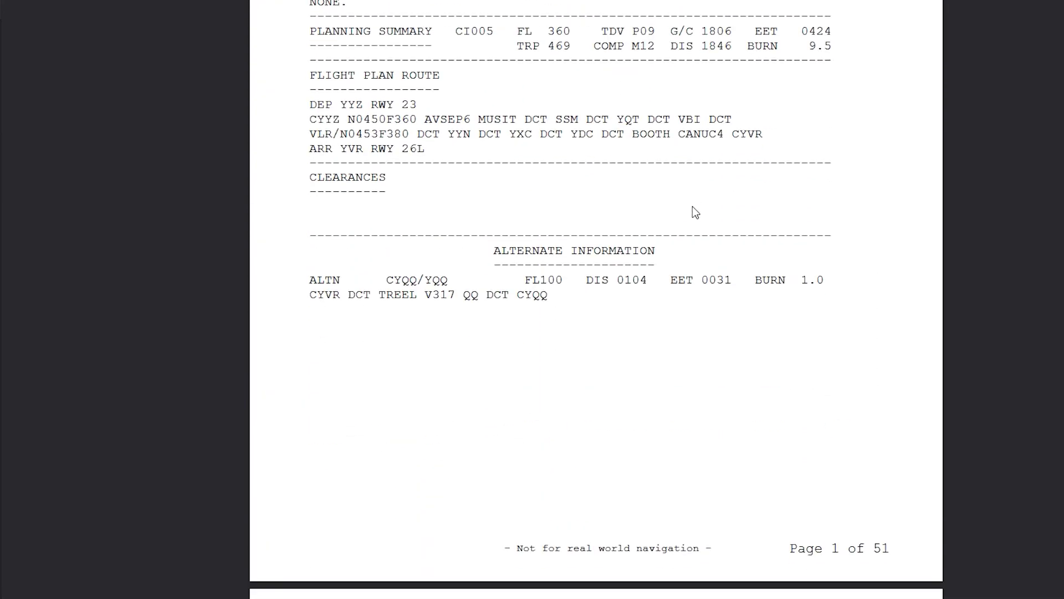
pyautogui.scroll(-2, 693, 210)
pyautogui.scroll(7, 685, 215)
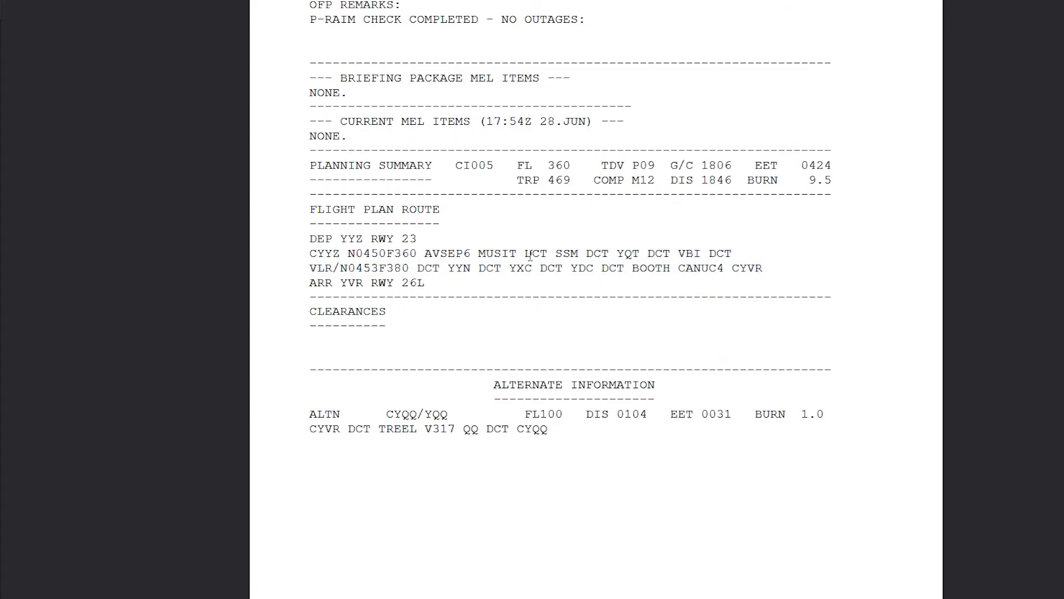
# - Highlight DCT, MUSIT, SSM and VBI in the page 1 route, then close the PDF
pyautogui.moveTo(526, 254); pyautogui.dragTo(549, 253)
pyautogui.click(497, 258)
pyautogui.moveTo(477, 254); pyautogui.dragTo(507, 255)
pyautogui.click(540, 255)
pyautogui.doubleClick(567, 254)
pyautogui.click(414, 269)
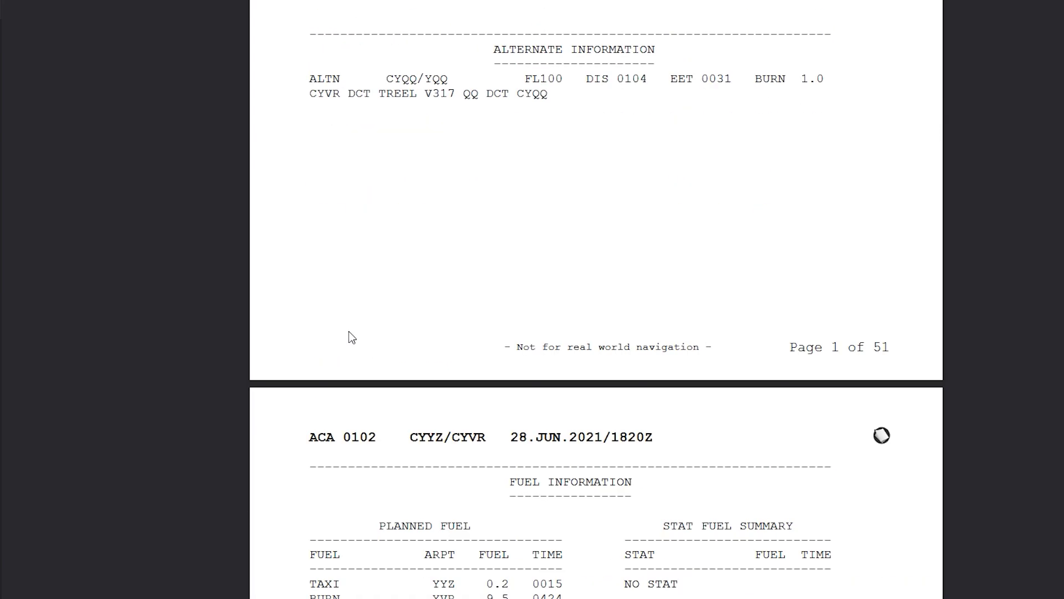
pyautogui.scroll(5, 349, 340)
pyautogui.click(349, 342)
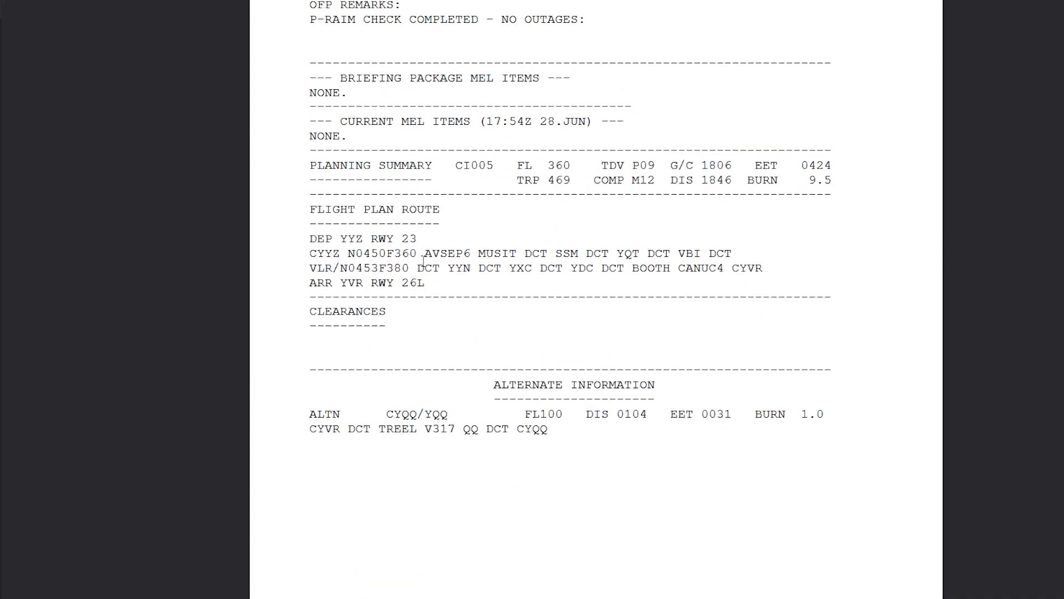
pyautogui.scroll(4, 423, 261)
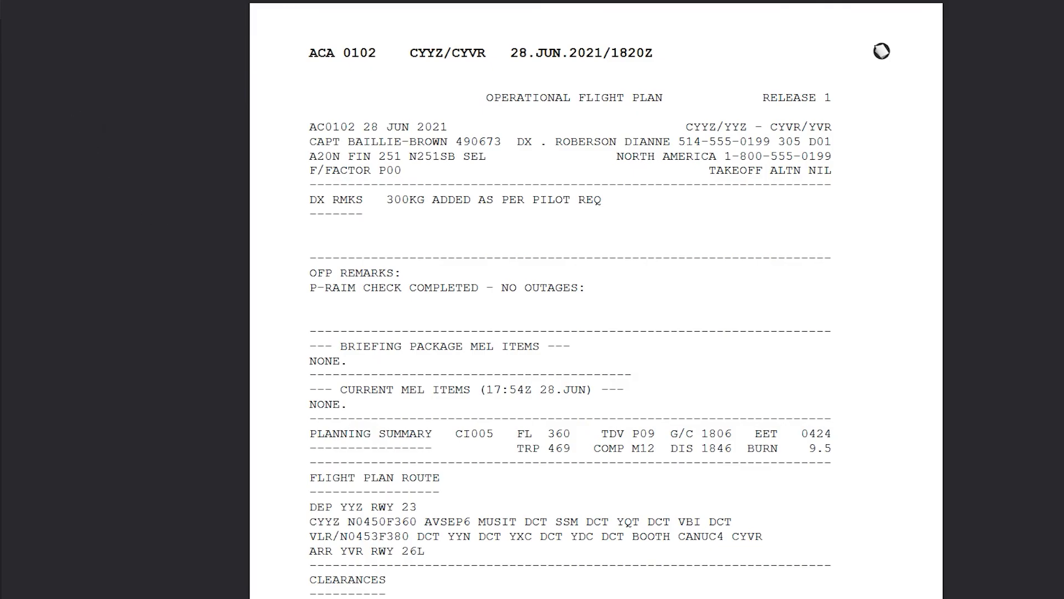
pyautogui.press('Escape')
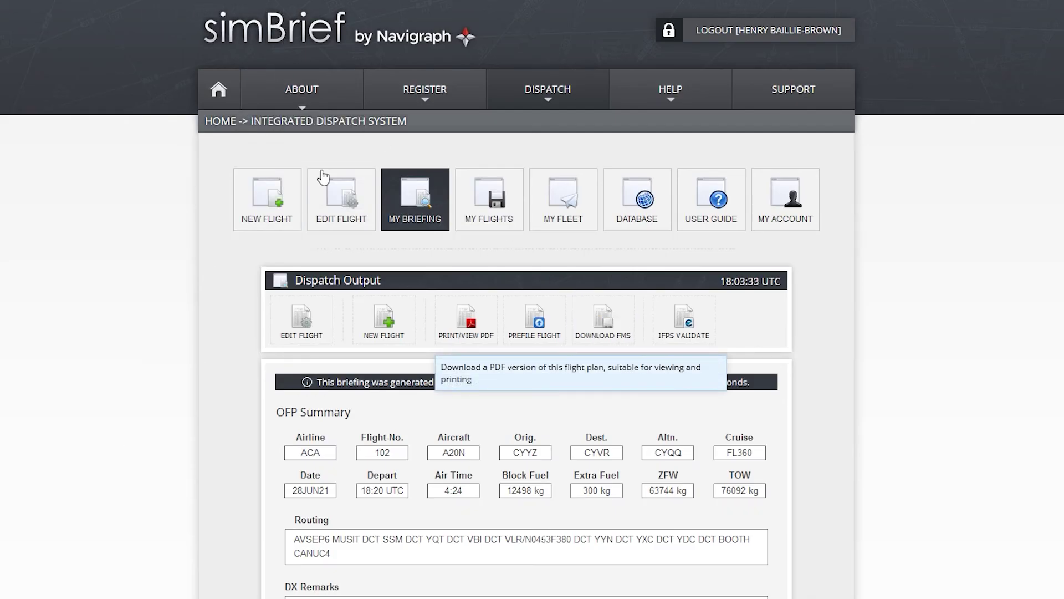
# - Pan the route map west to Vancouver CYVR and back east to Toronto CYYZ
pyautogui.scroll(-4, 152, 287)
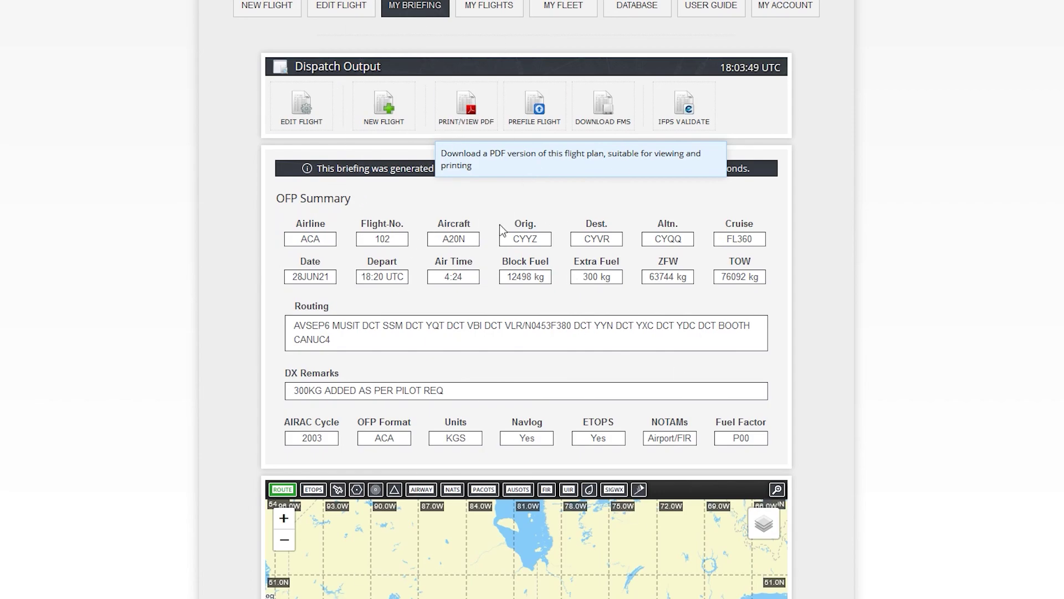
pyautogui.scroll(-13, 26, 433)
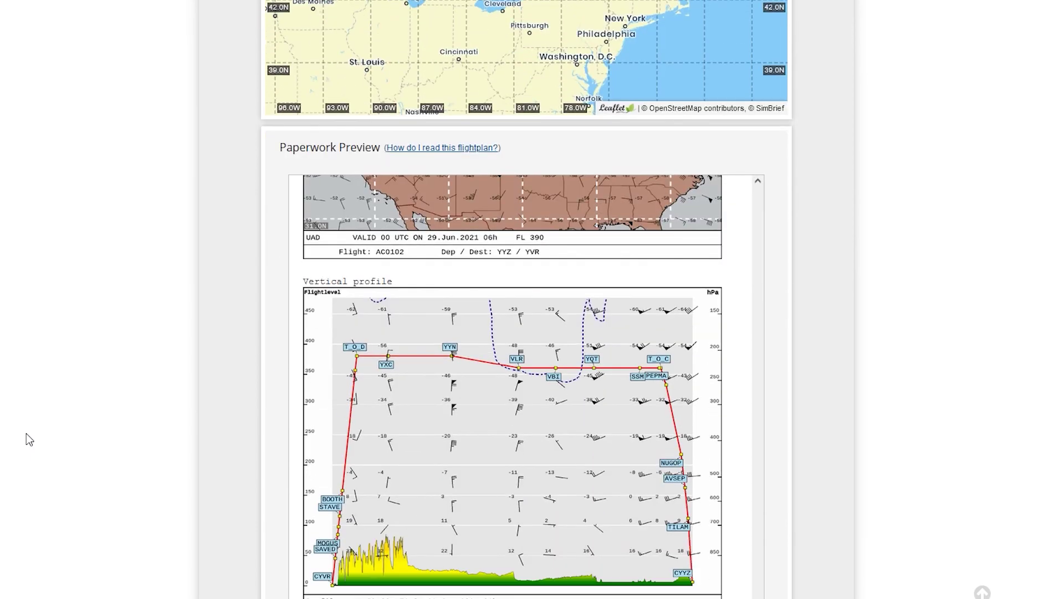
pyautogui.scroll(12, 25, 433)
pyautogui.scroll(-7, 181, 345)
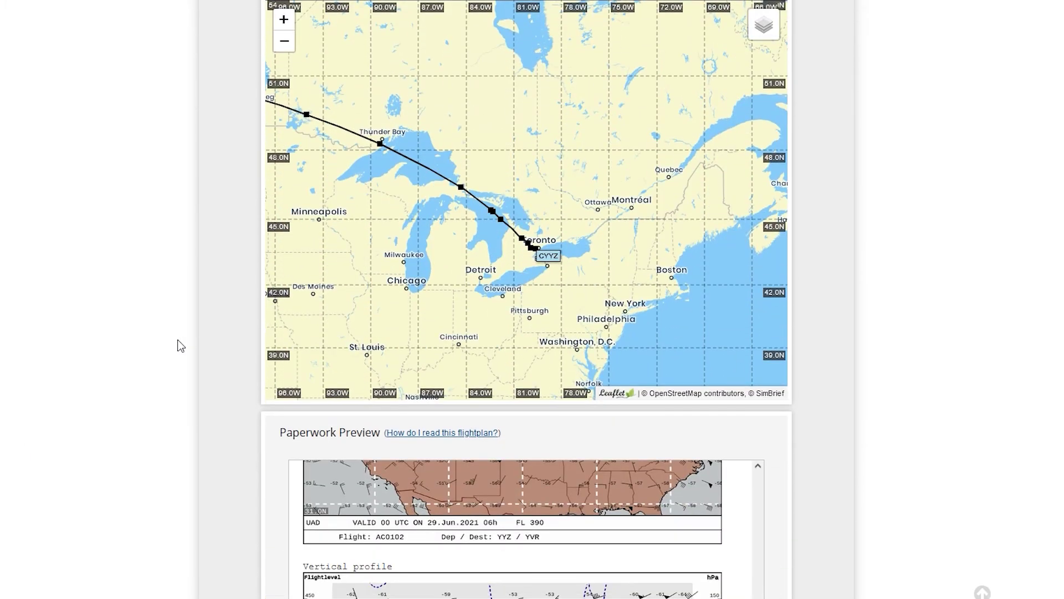
pyautogui.moveTo(363, 236); pyautogui.dragTo(594, 375)
pyautogui.moveTo(320, 356); pyautogui.dragTo(540, 333)
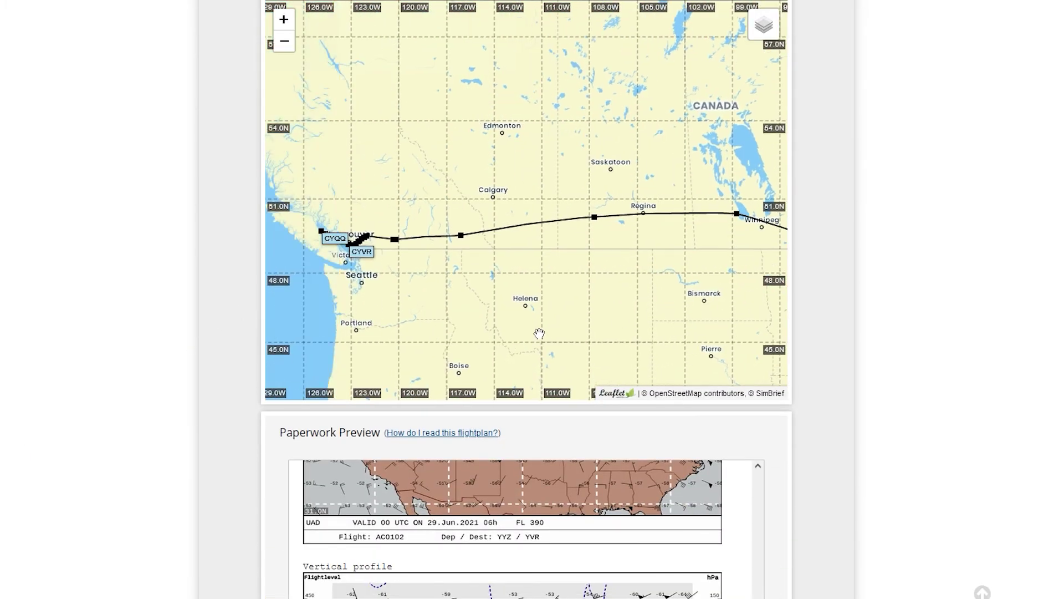
pyautogui.moveTo(654, 325); pyautogui.dragTo(399, 293)
pyautogui.moveTo(765, 311); pyautogui.dragTo(399, 199)
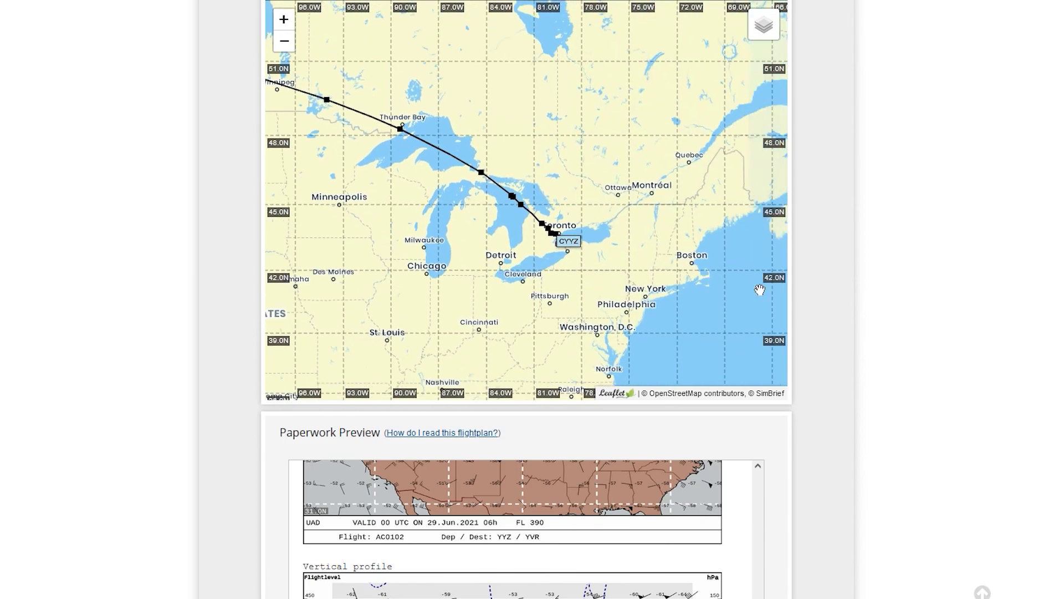
# - Look over the downloads table, then return to the OFP summary routing at the top
pyautogui.scroll(-20, 869, 333)
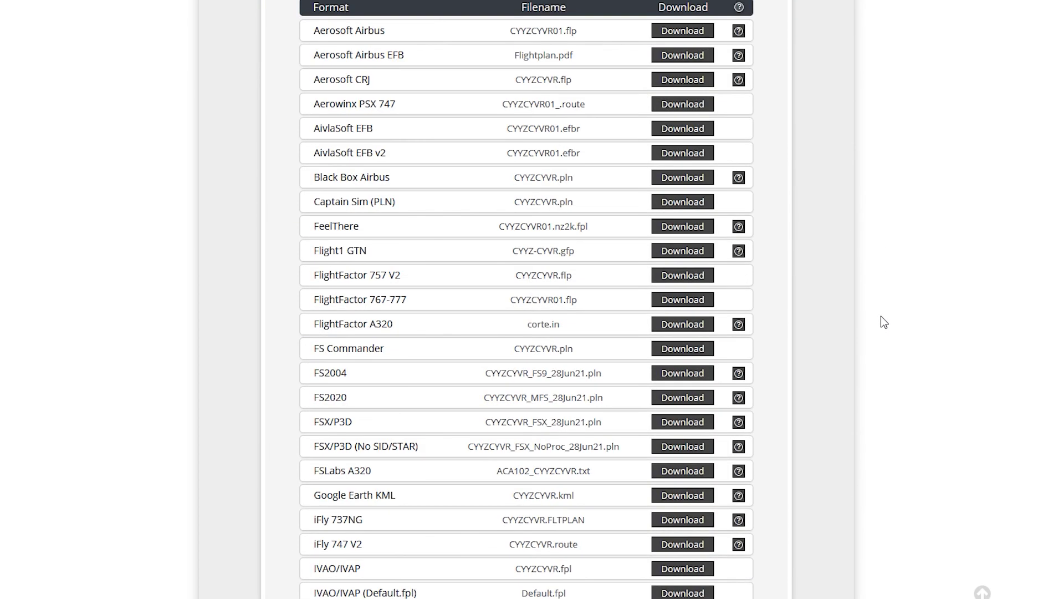
pyautogui.scroll(-12, 884, 321)
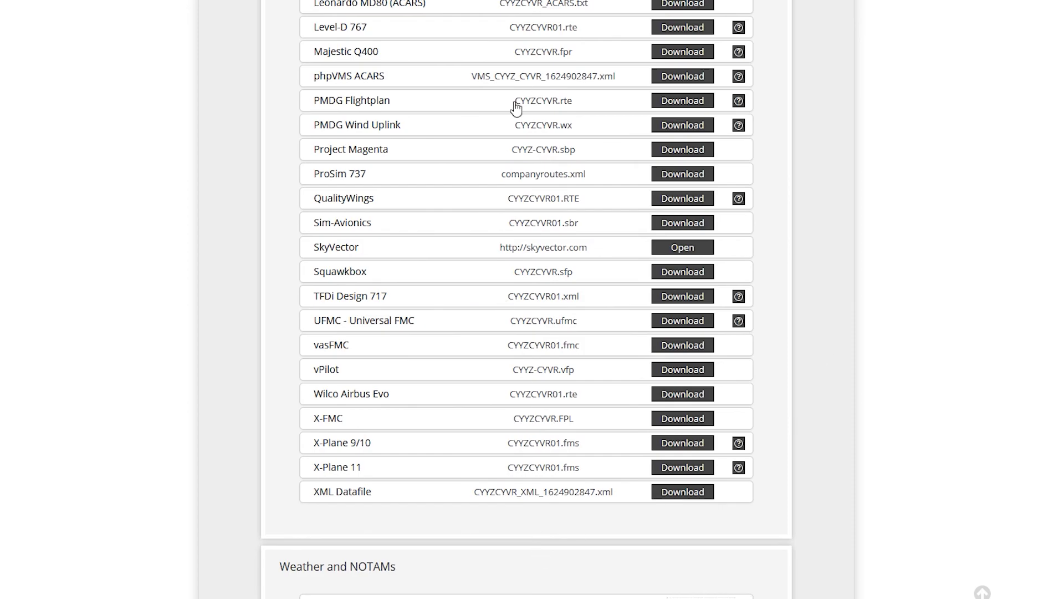
pyautogui.scroll(-2, 471, 496)
pyautogui.scroll(20, 472, 499)
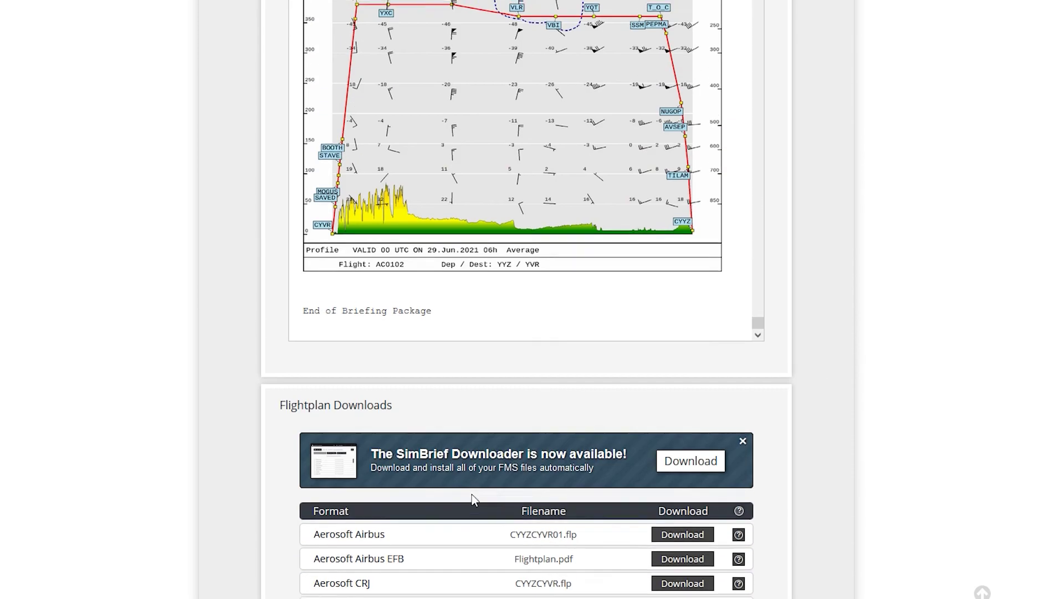
pyautogui.scroll(10, 472, 499)
pyautogui.scroll(10, 964, 516)
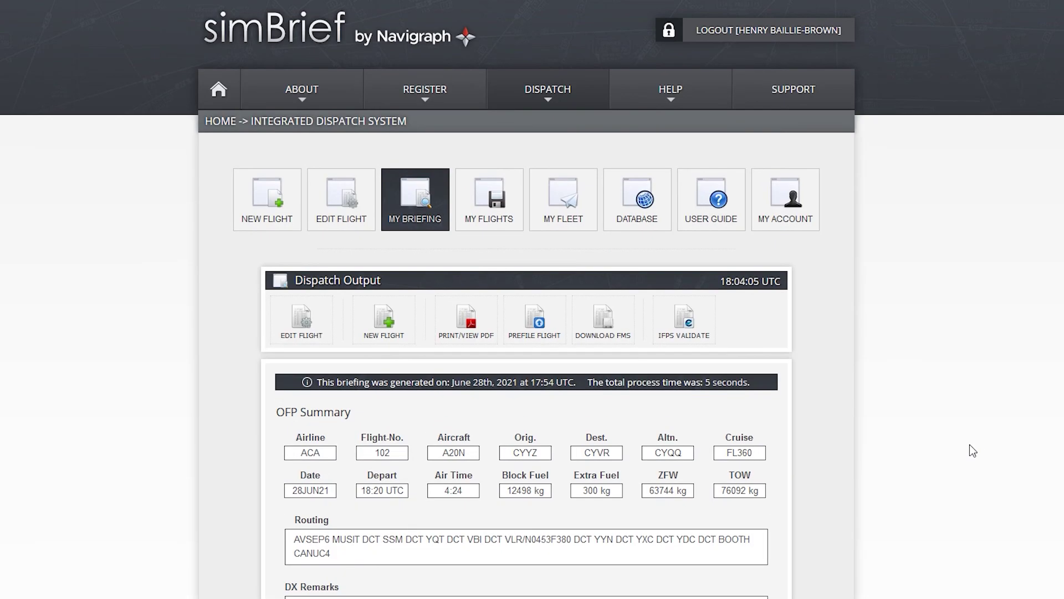